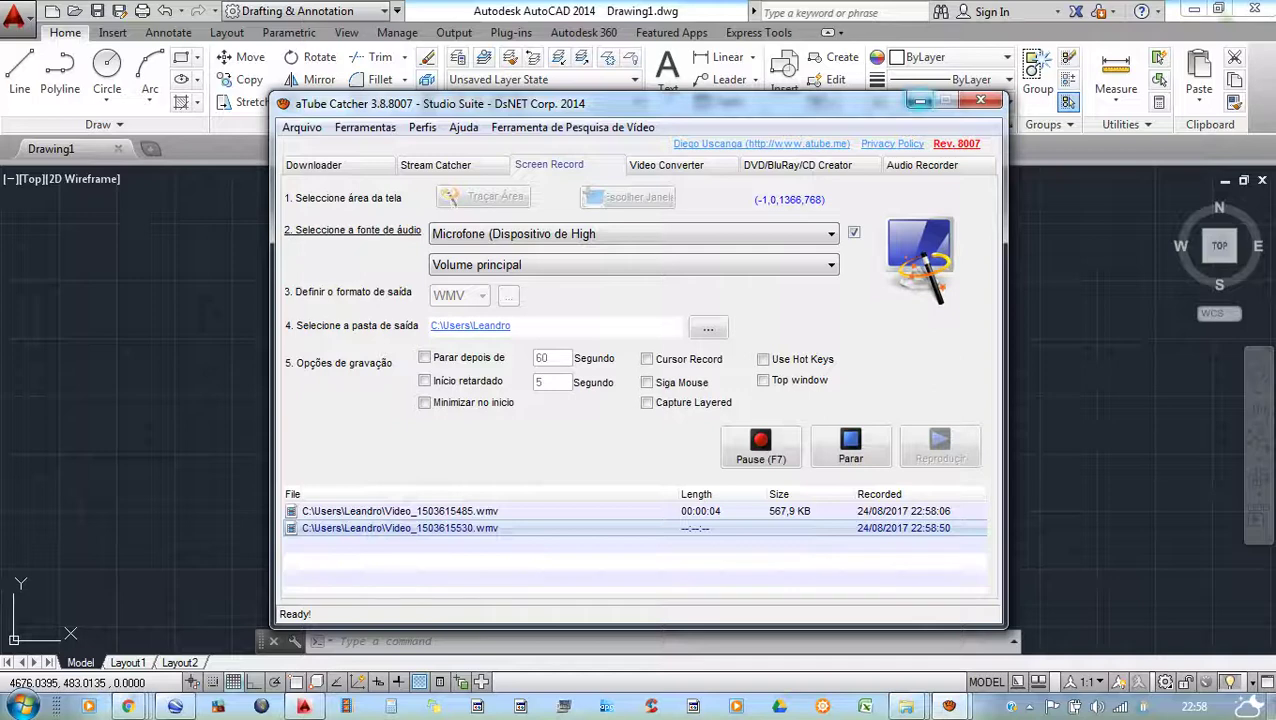
- Minimize the aTube Catcher recorder and then the AutoCAD window to show the desktop
click(920, 101)
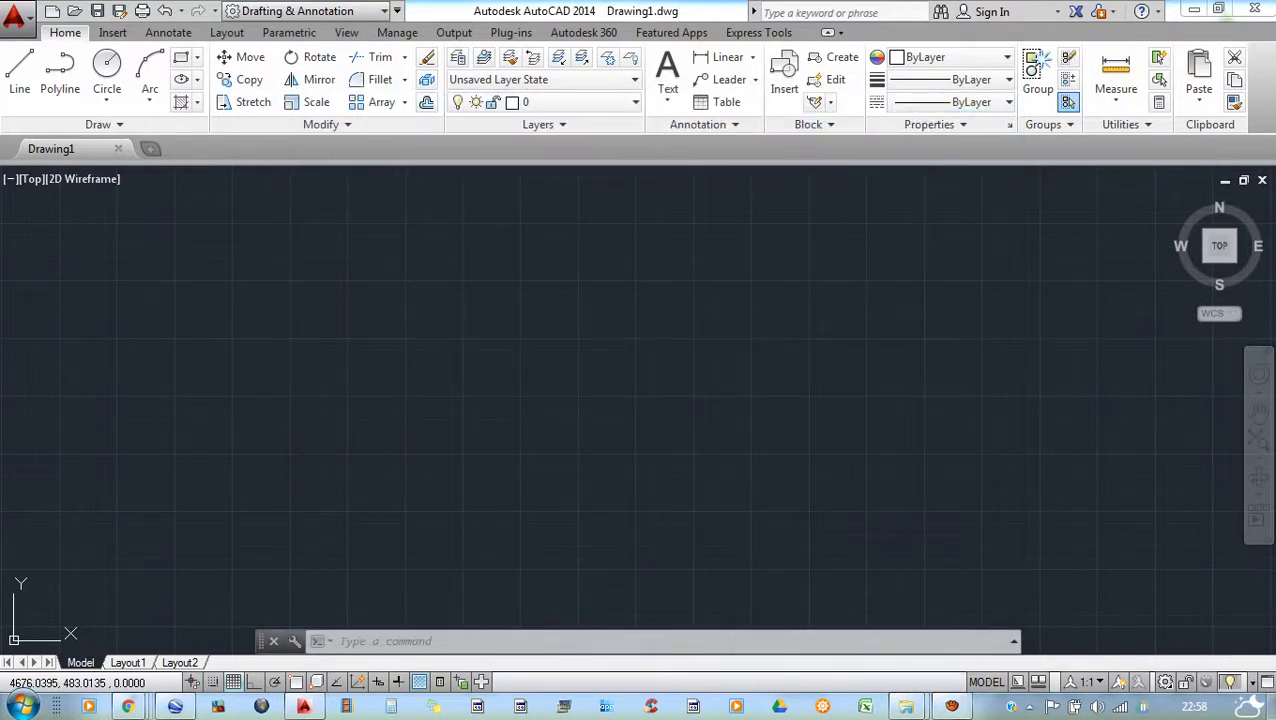
click(1193, 9)
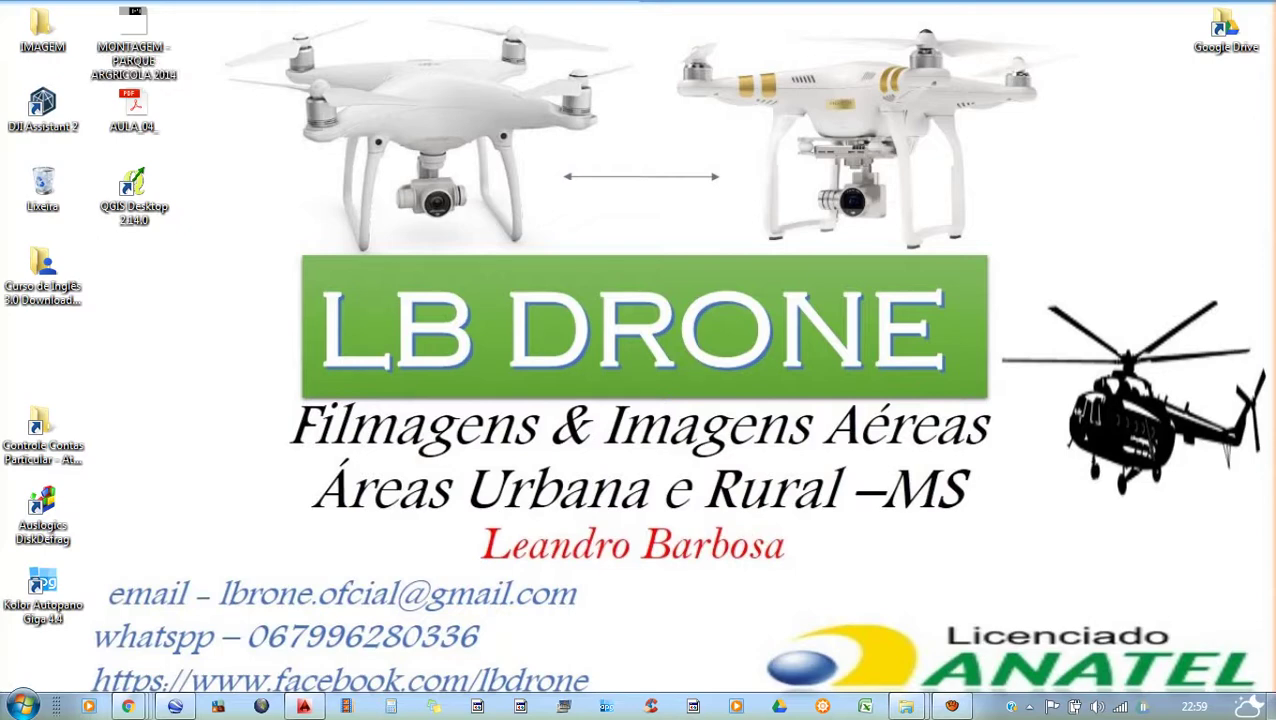
- Bring Chrome forward on the YouTube channel page from its taskbar preview
drag(440, 106, 1004, 286)
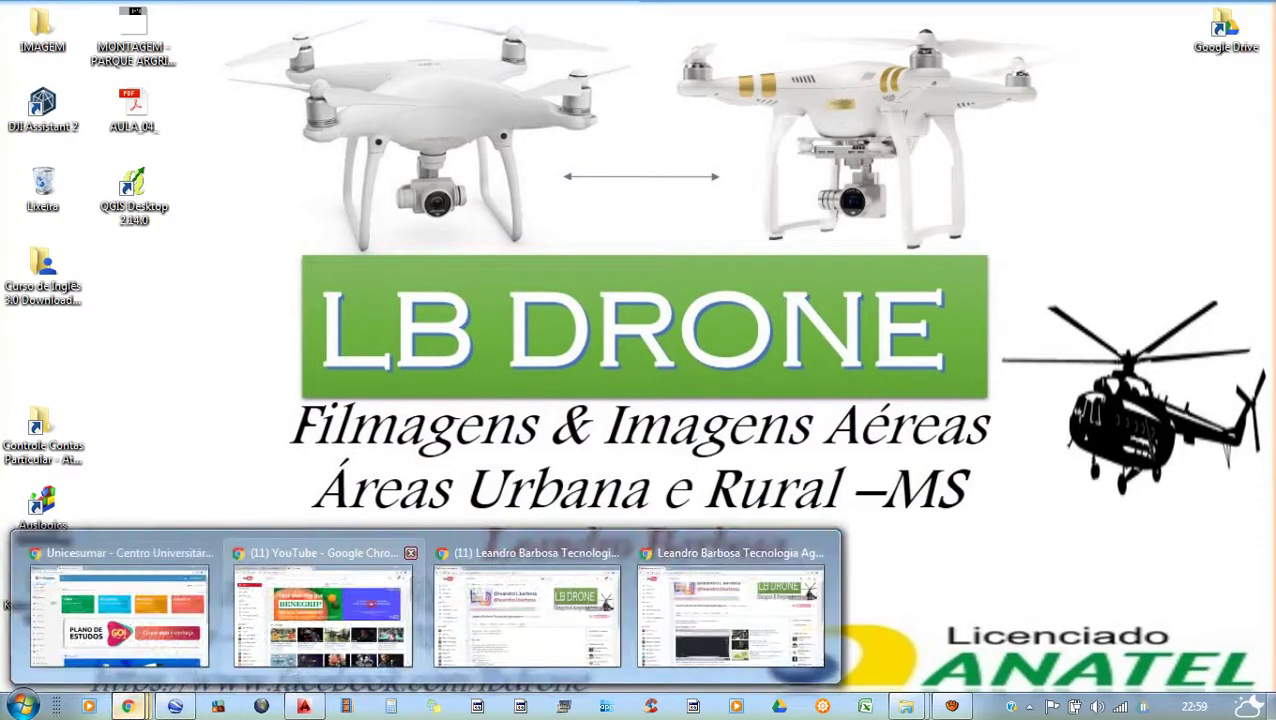
click(735, 558)
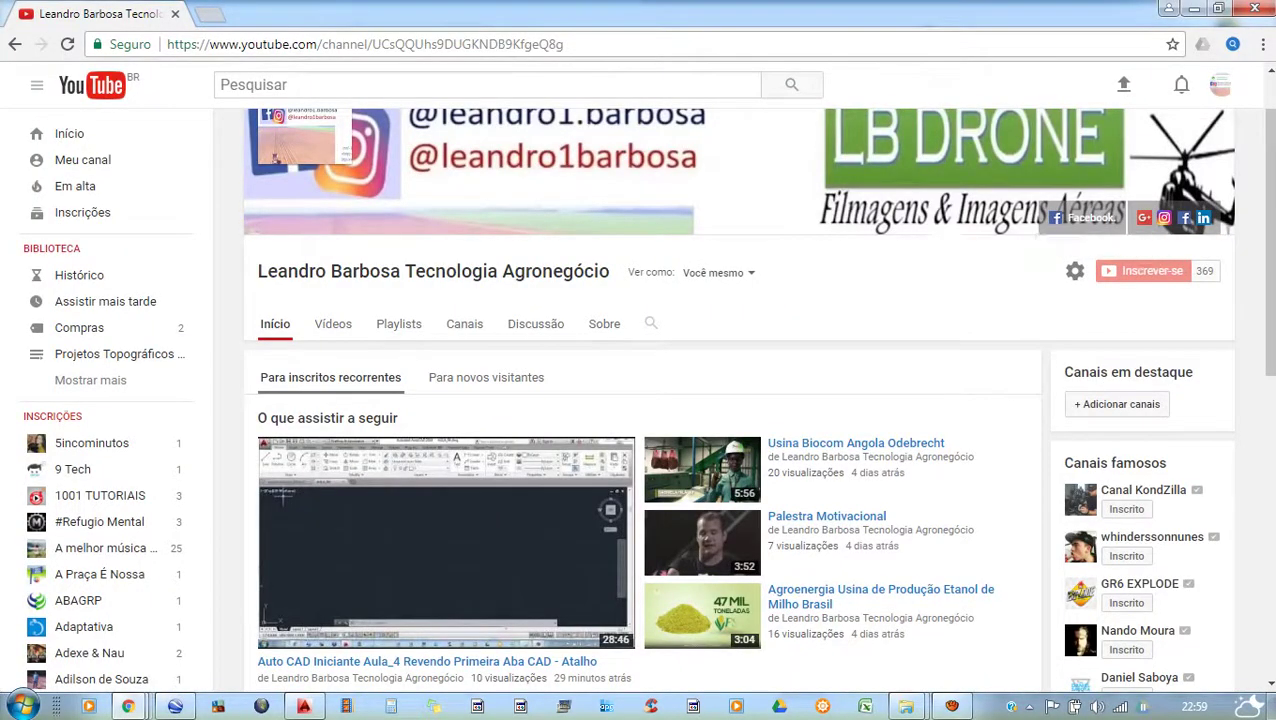
- Scroll up and down through the channel home page and return to its Home view
scroll(398, 323, down, 3)
scroll(398, 323, up, 1)
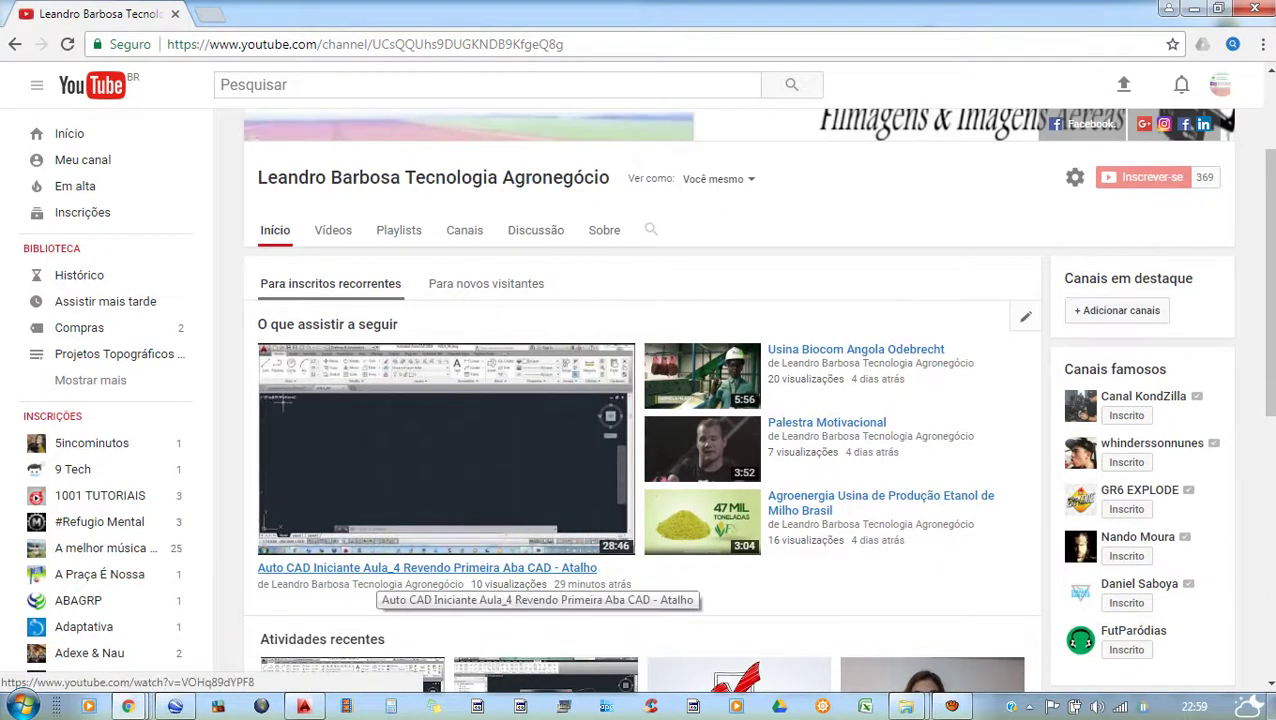
scroll(430, 580, down, 3)
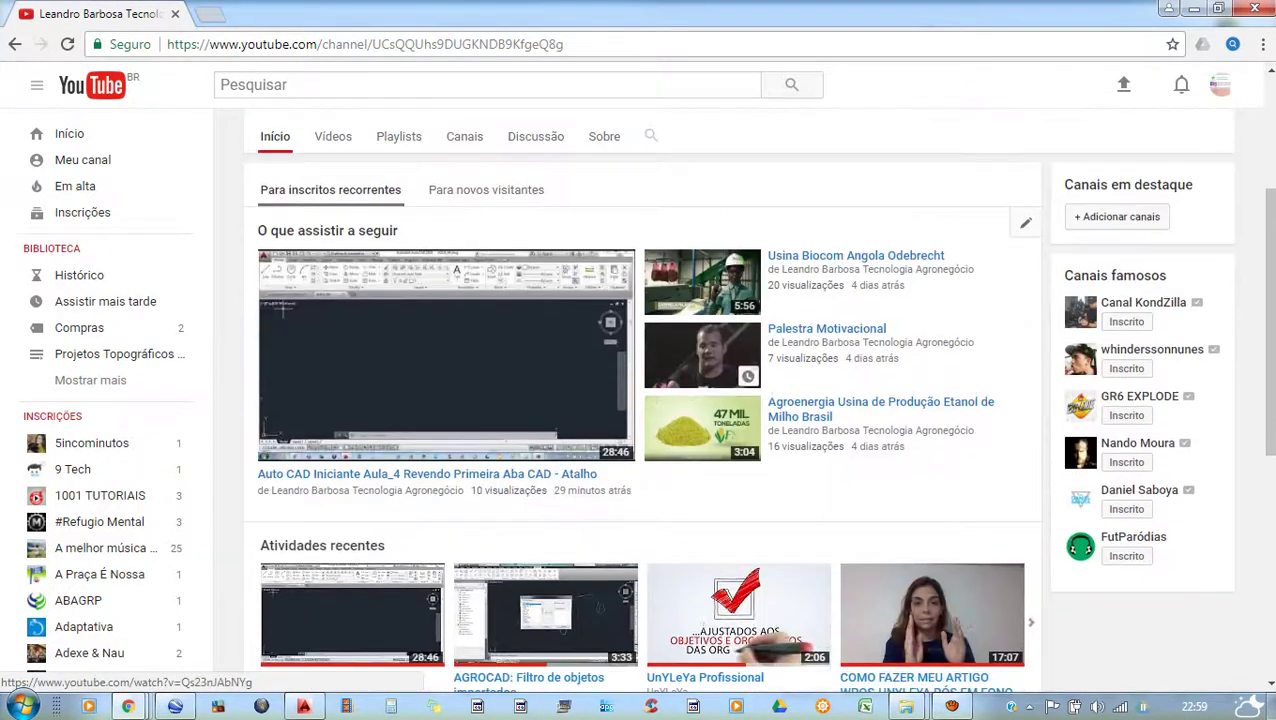
scroll(430, 580, down, 3)
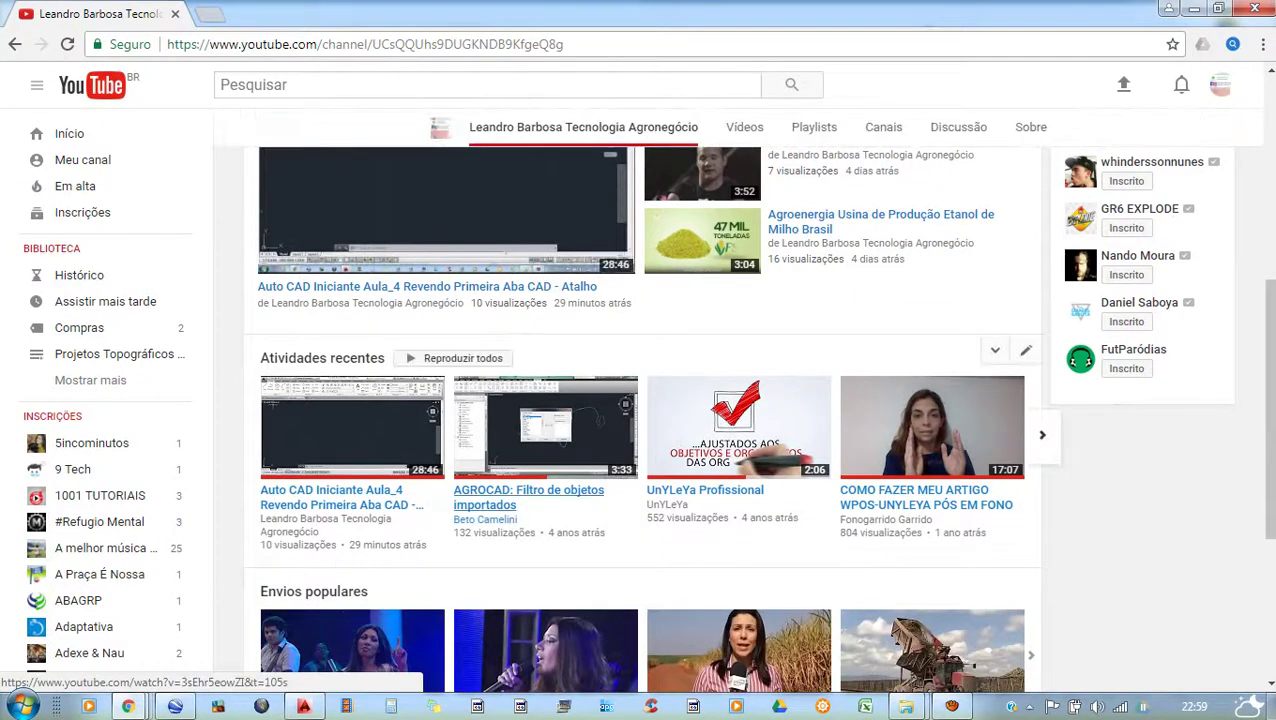
scroll(540, 490, up, 3)
scroll(445, 480, up, 1)
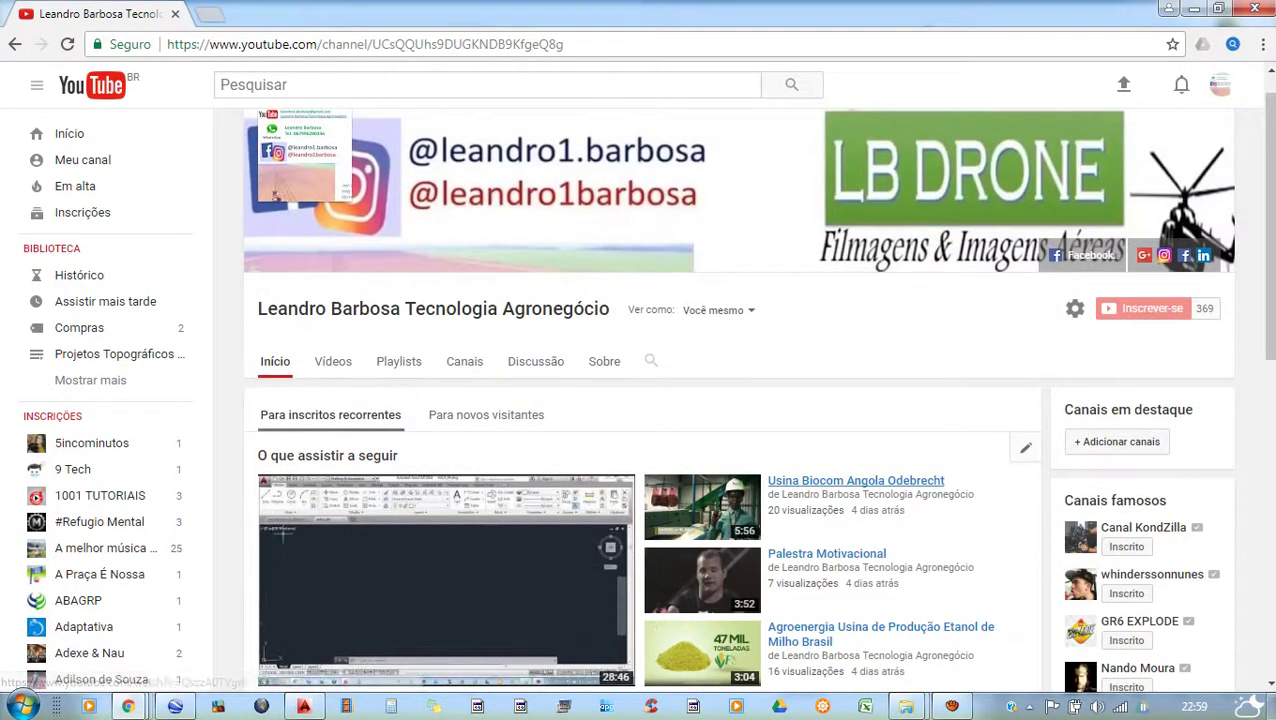
scroll(445, 560, down, 1)
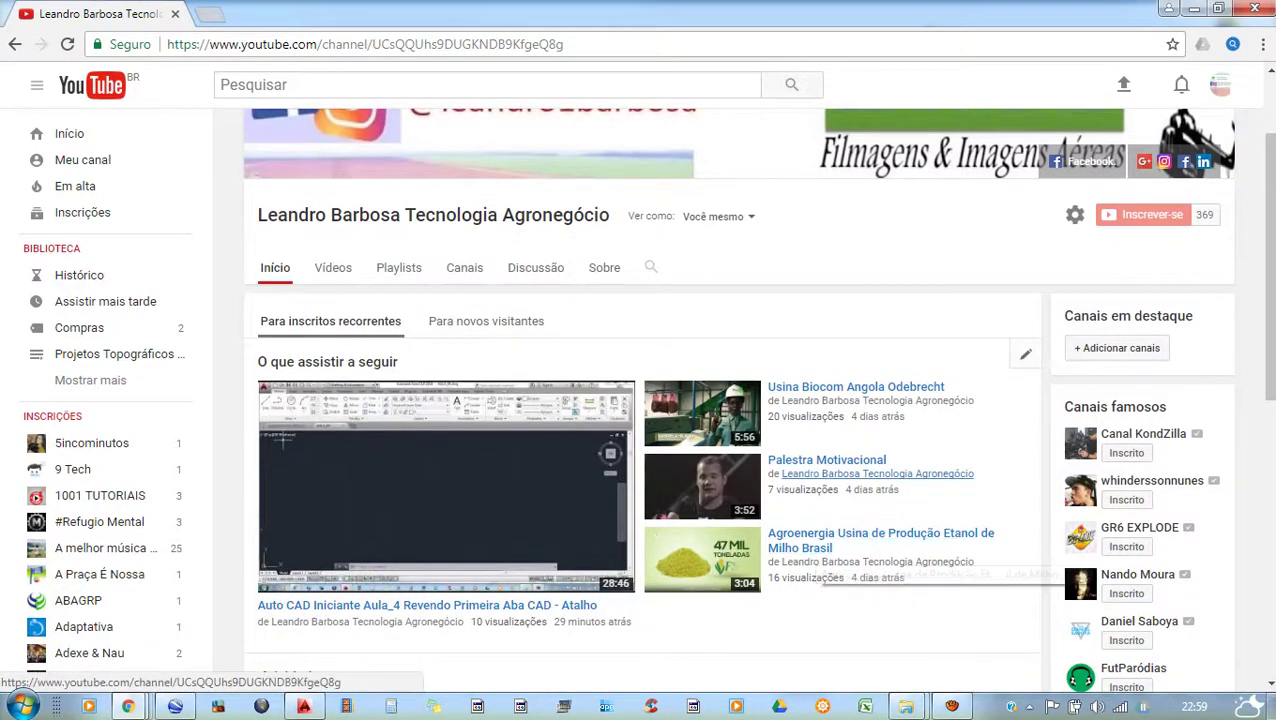
click(850, 462)
- Scroll further, try adding a channel section, then switch to the Vídeos tab
scroll(850, 462, down, 3)
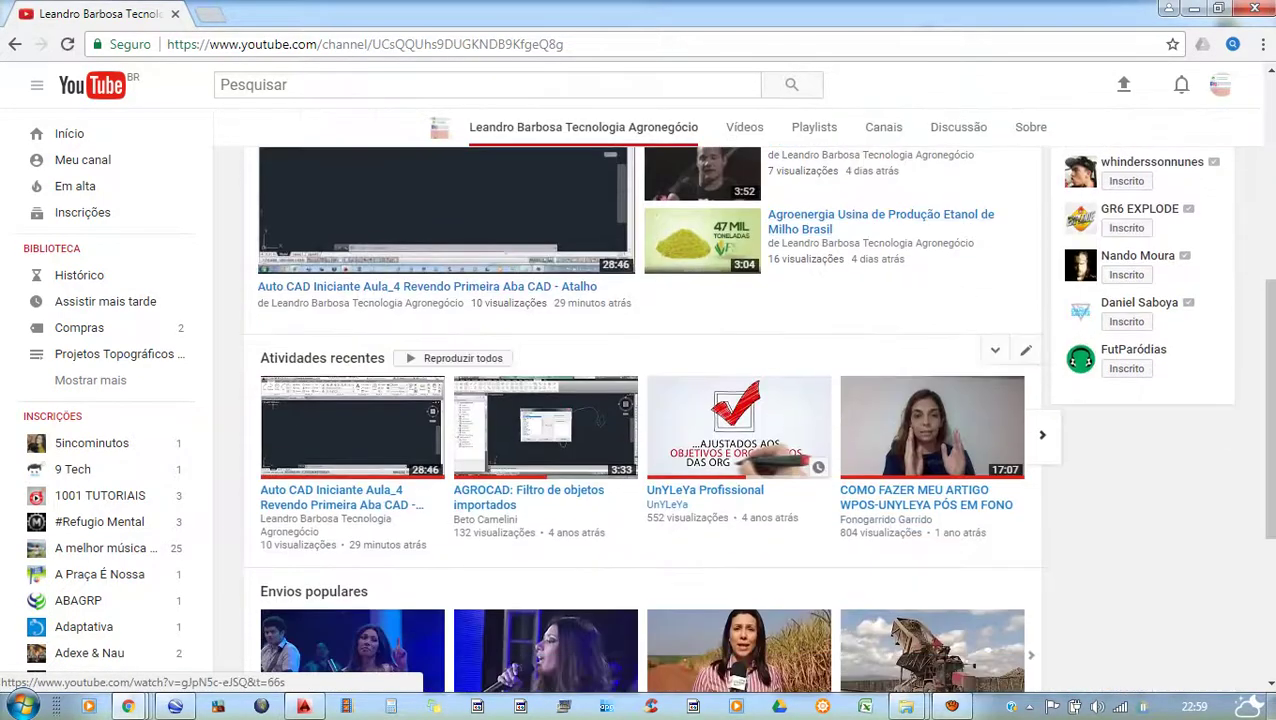
scroll(850, 462, down, 3)
click(642, 464)
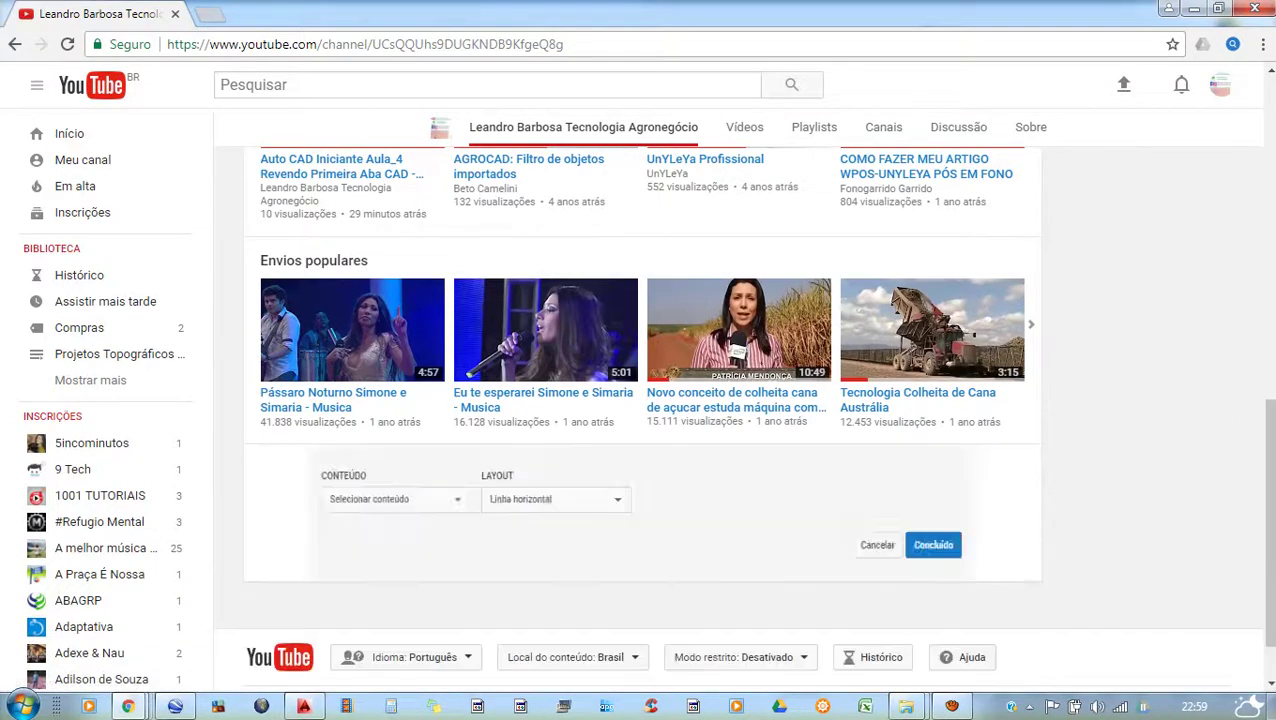
scroll(642, 450, down, 1)
scroll(642, 450, up, 8)
scroll(642, 450, up, 3)
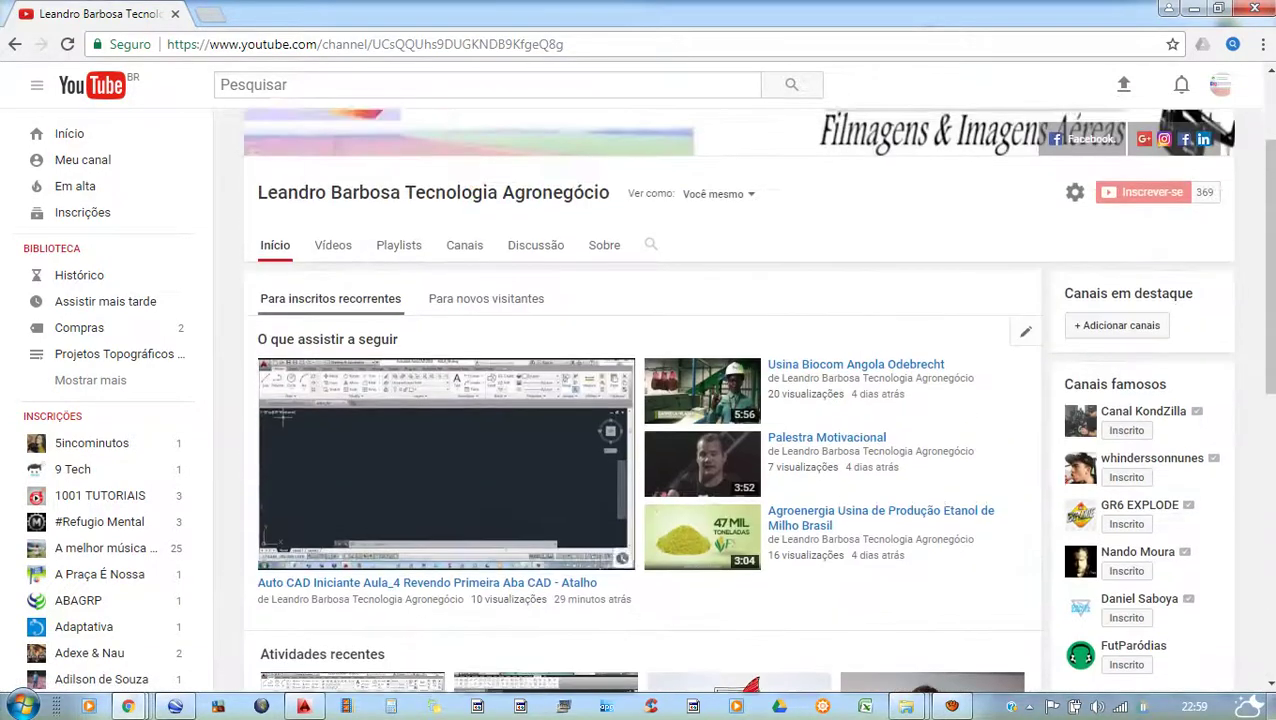
scroll(642, 450, up, 2)
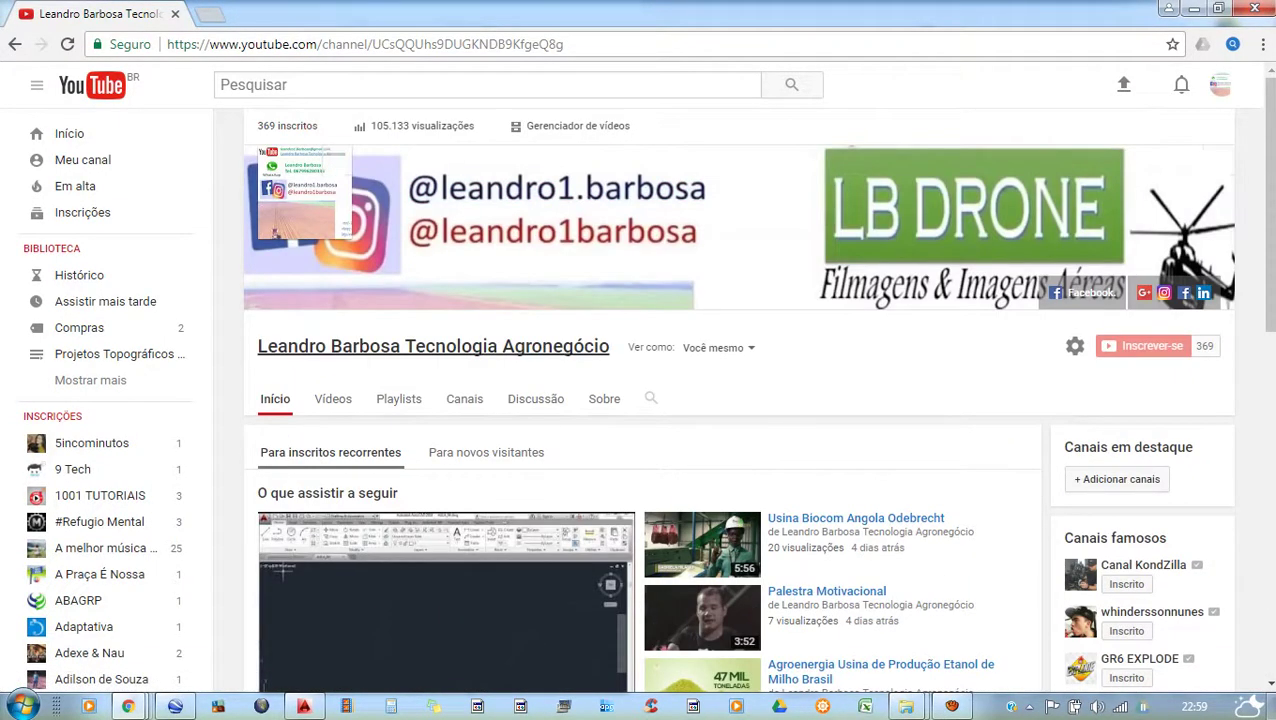
click(333, 398)
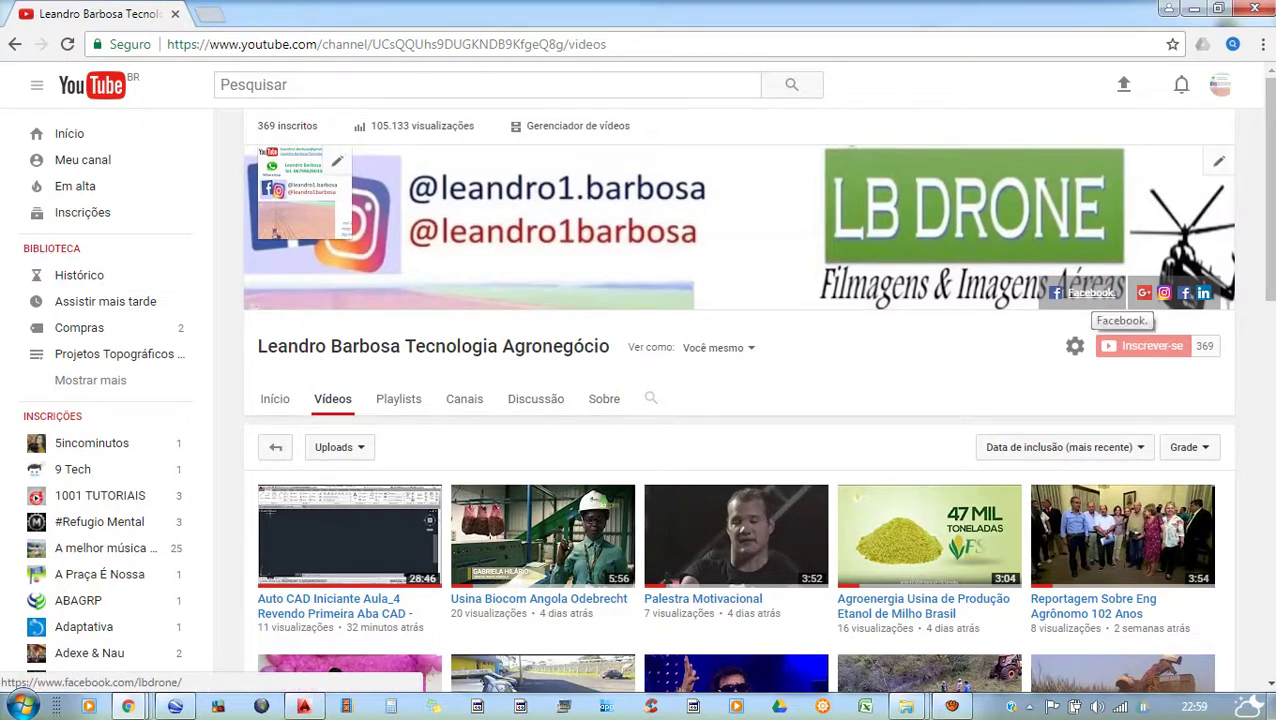
- Open the channel's linked LBDrone Facebook page and scroll through its posts
click(1090, 293)
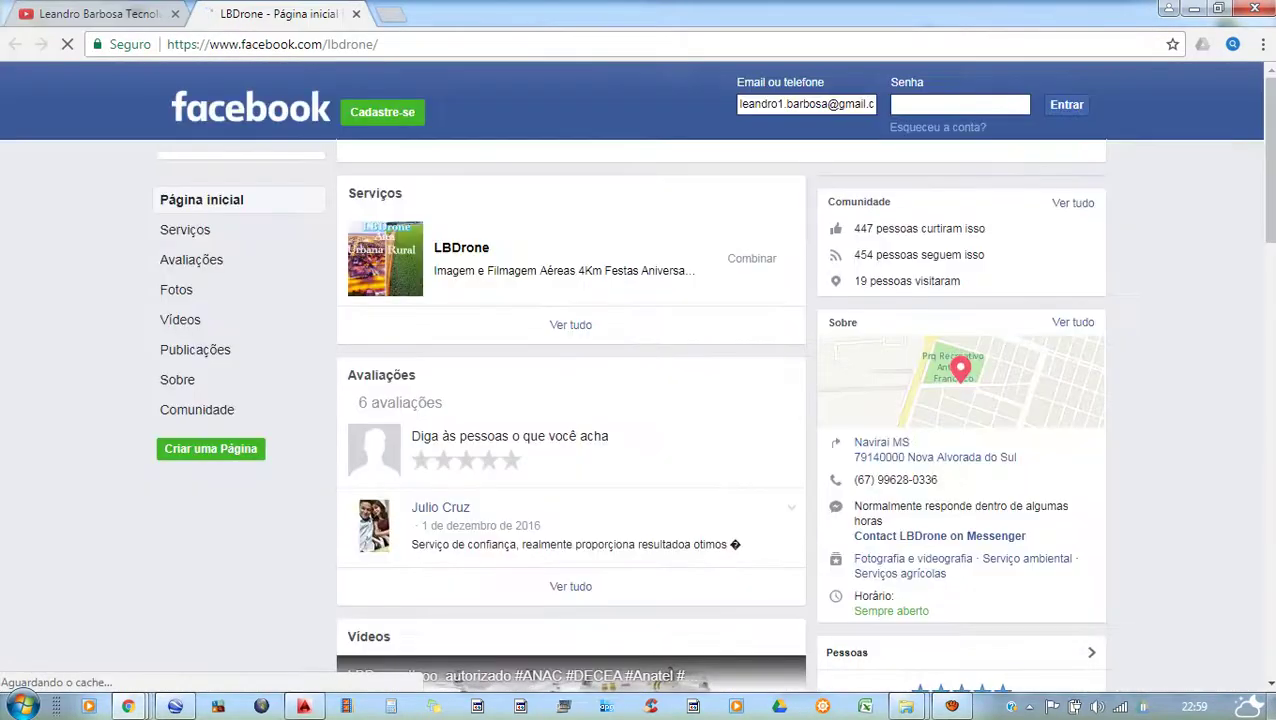
scroll(570, 400, down, 2)
scroll(570, 400, down, 3)
scroll(570, 400, down, 1)
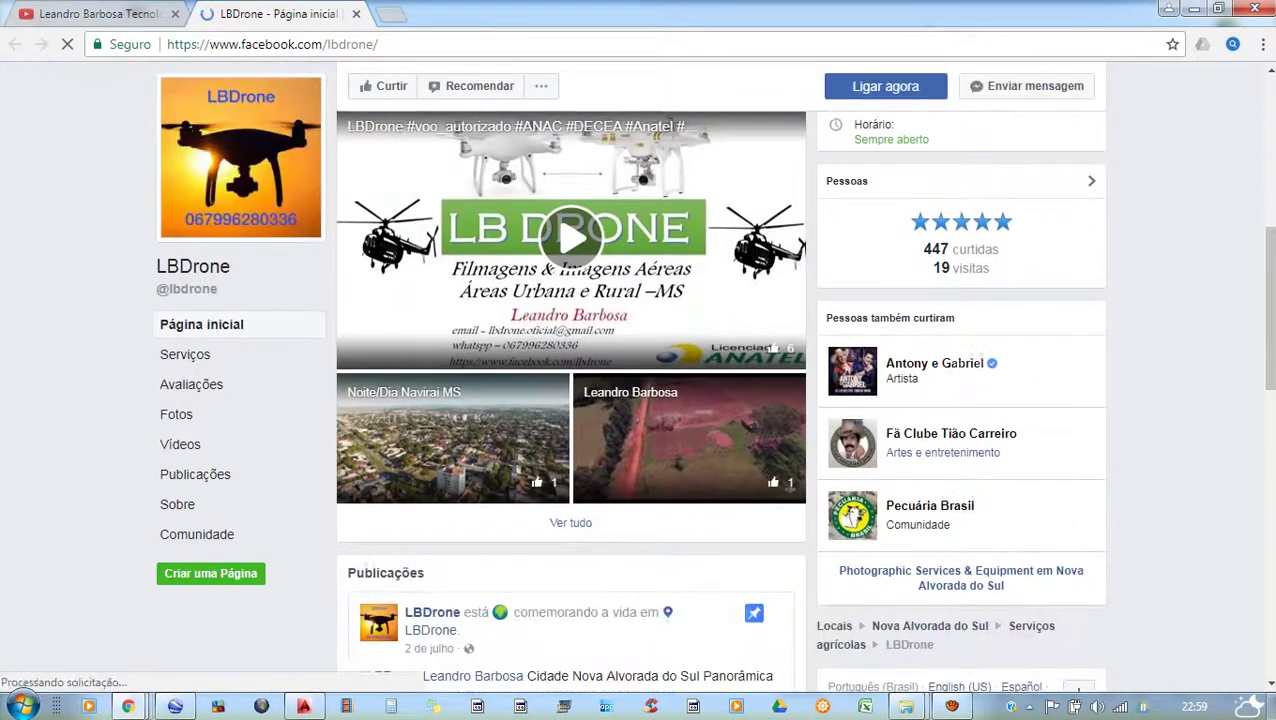
scroll(570, 400, down, 3)
scroll(570, 400, down, 5)
scroll(570, 400, down, 2)
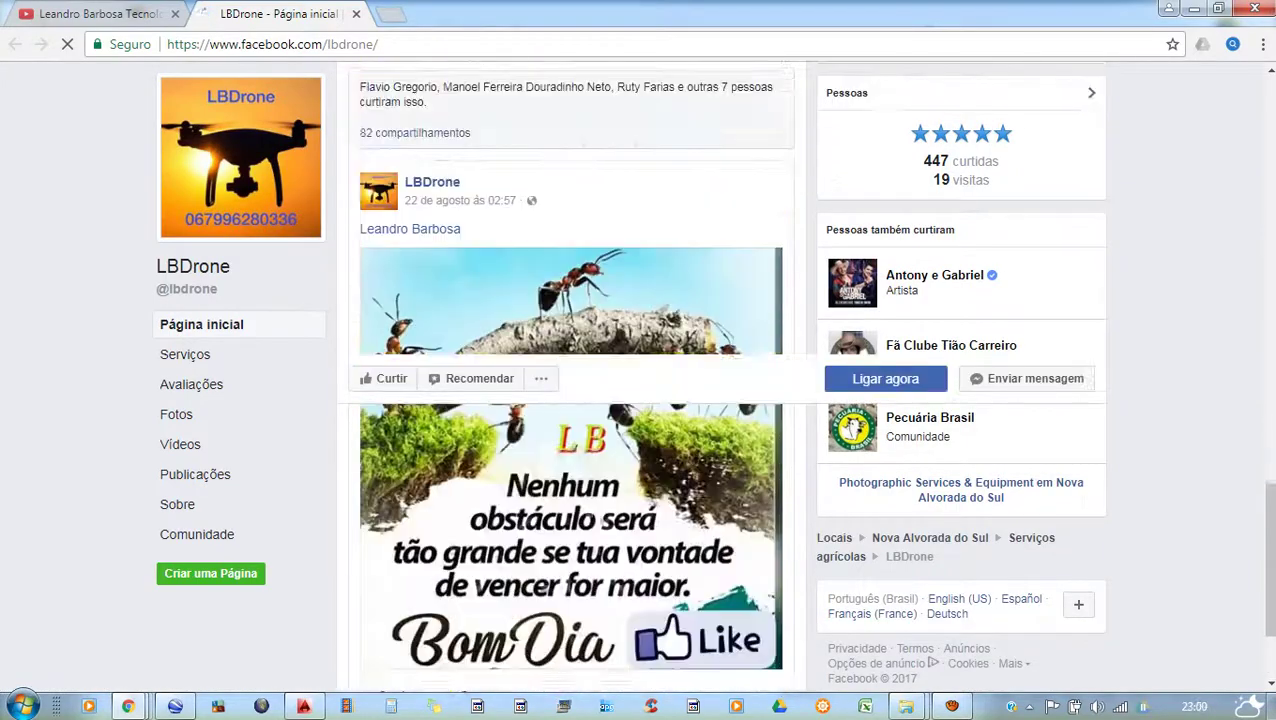
scroll(570, 400, up, 3)
scroll(570, 400, up, 3)
scroll(570, 400, up, 3)
scroll(570, 400, up, 1)
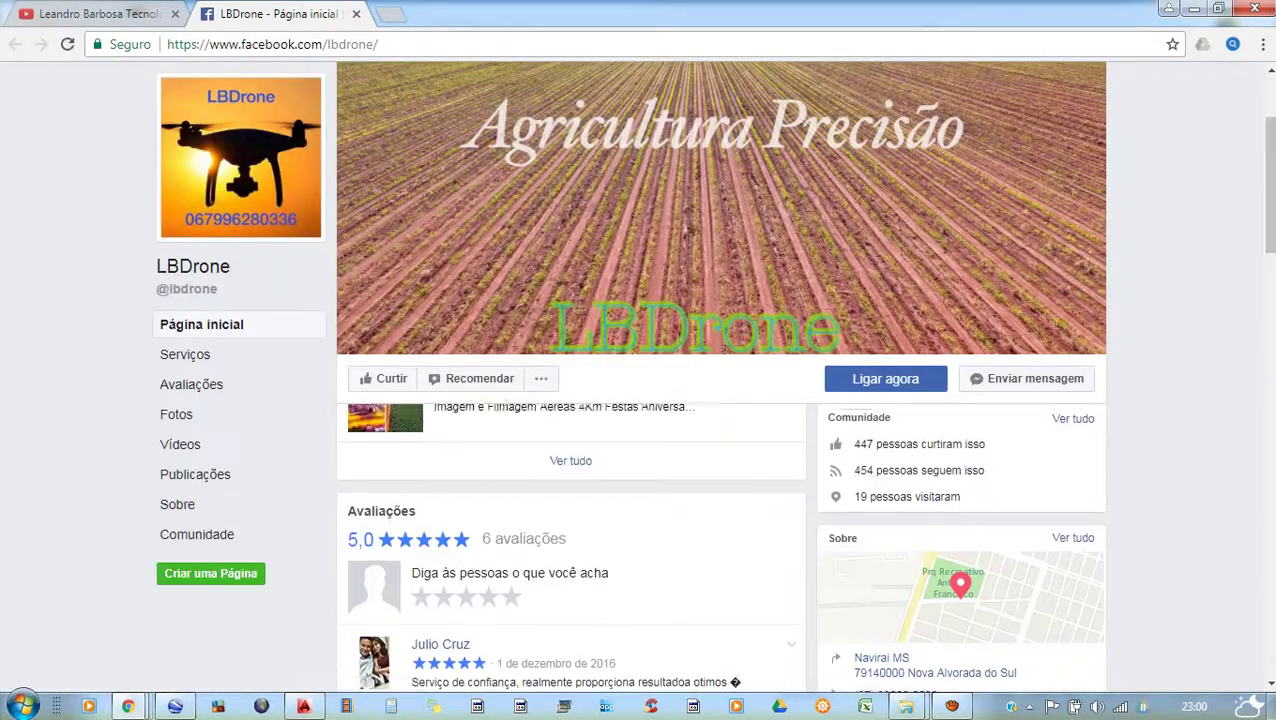
scroll(570, 400, up, 3)
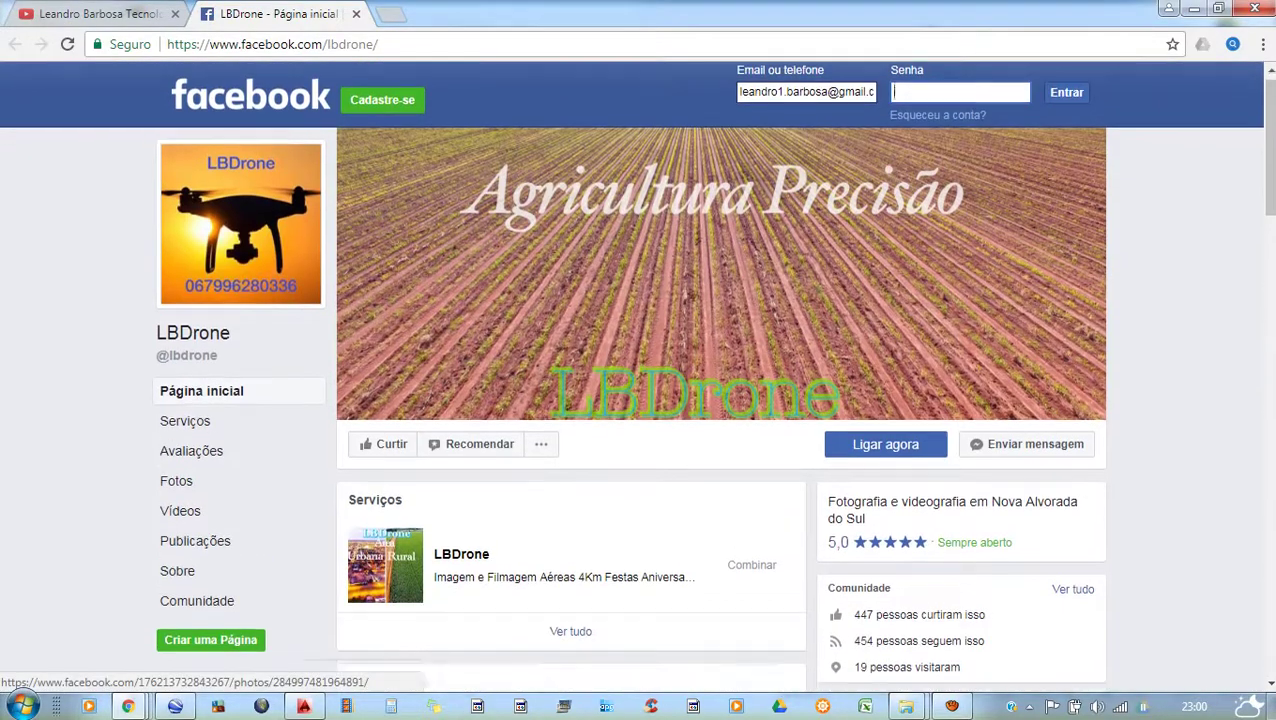
- Browse more LBDrone posts, flip between the YouTube and Facebook tabs, then minimize Chrome
scroll(640, 400, down, 3)
scroll(640, 400, down, 2)
scroll(640, 400, down, 2)
scroll(570, 540, down, 3)
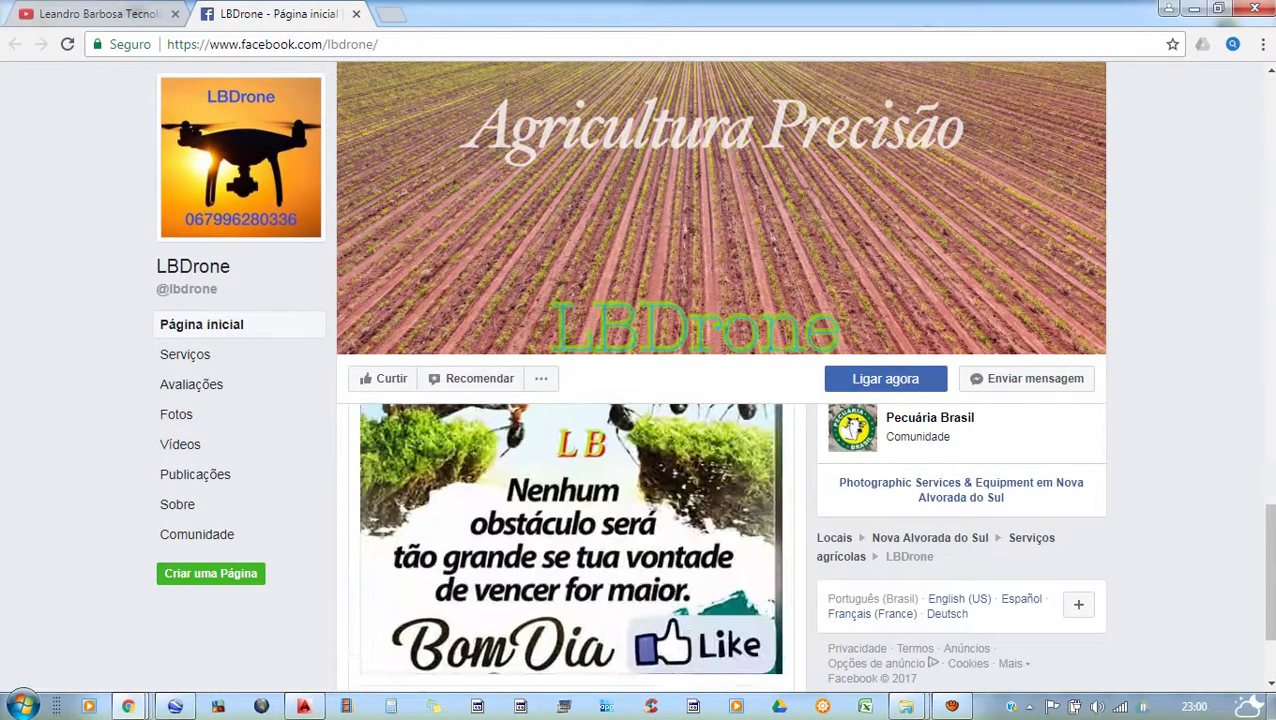
scroll(570, 540, down, 1)
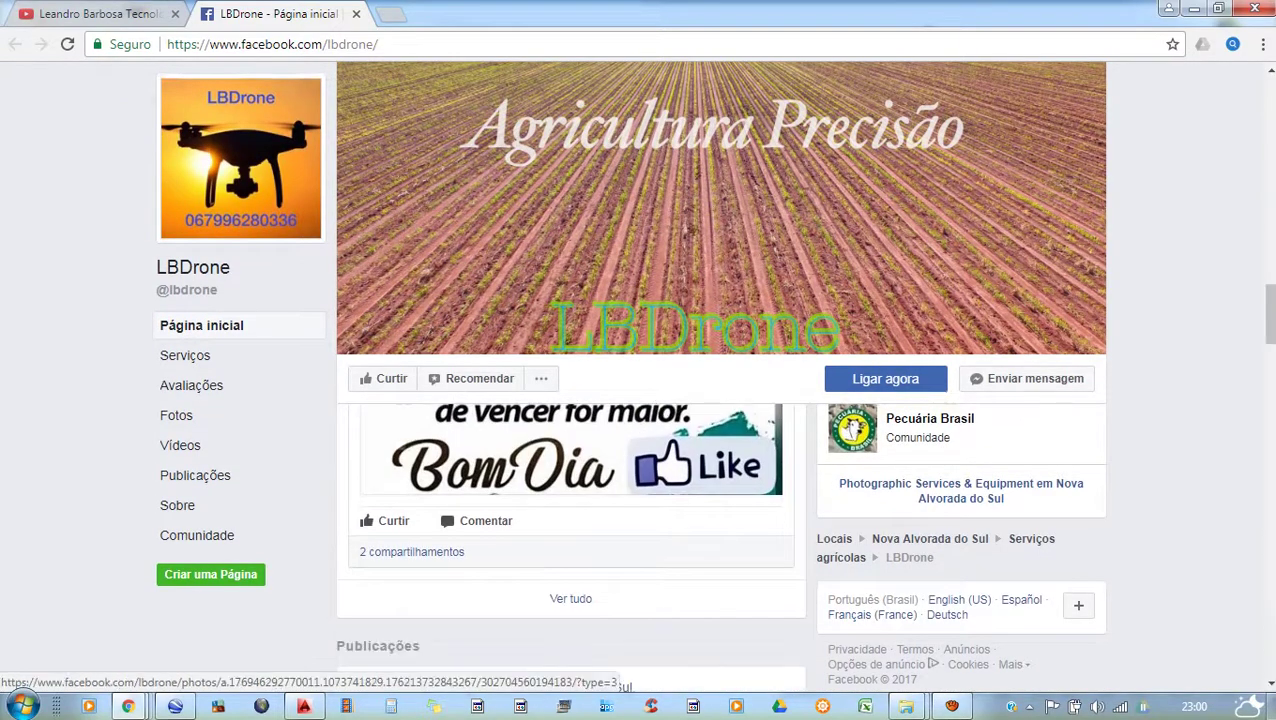
scroll(570, 540, down, 3)
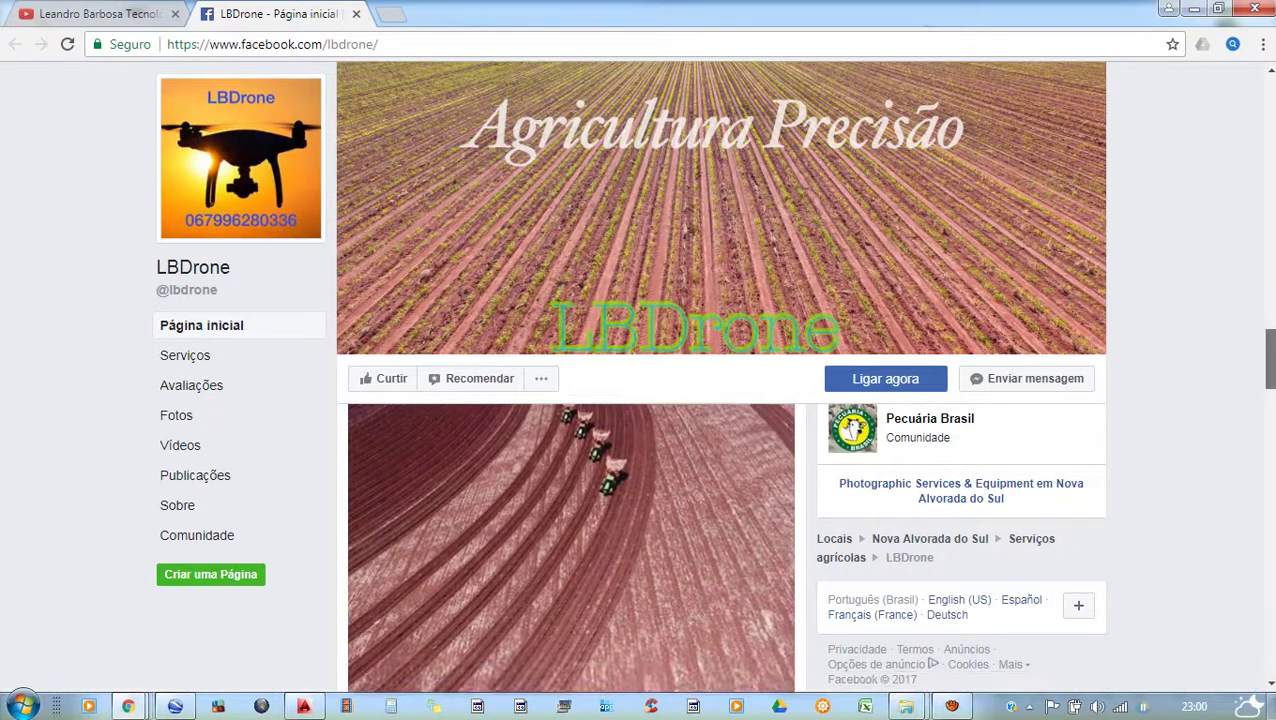
scroll(570, 540, down, 4)
scroll(570, 540, up, 1)
scroll(570, 540, up, 2)
scroll(570, 540, up, 2)
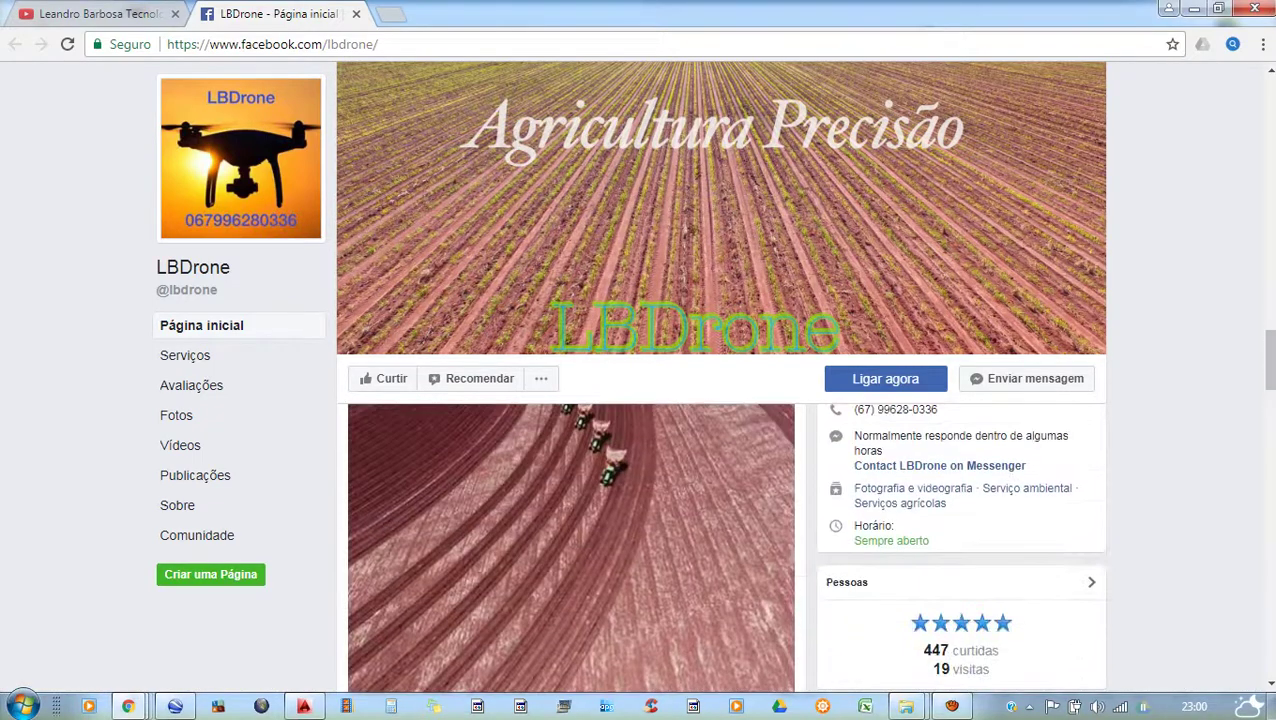
scroll(570, 540, up, 1)
scroll(570, 540, up, 1)
key(ctrl+shift+Tab)
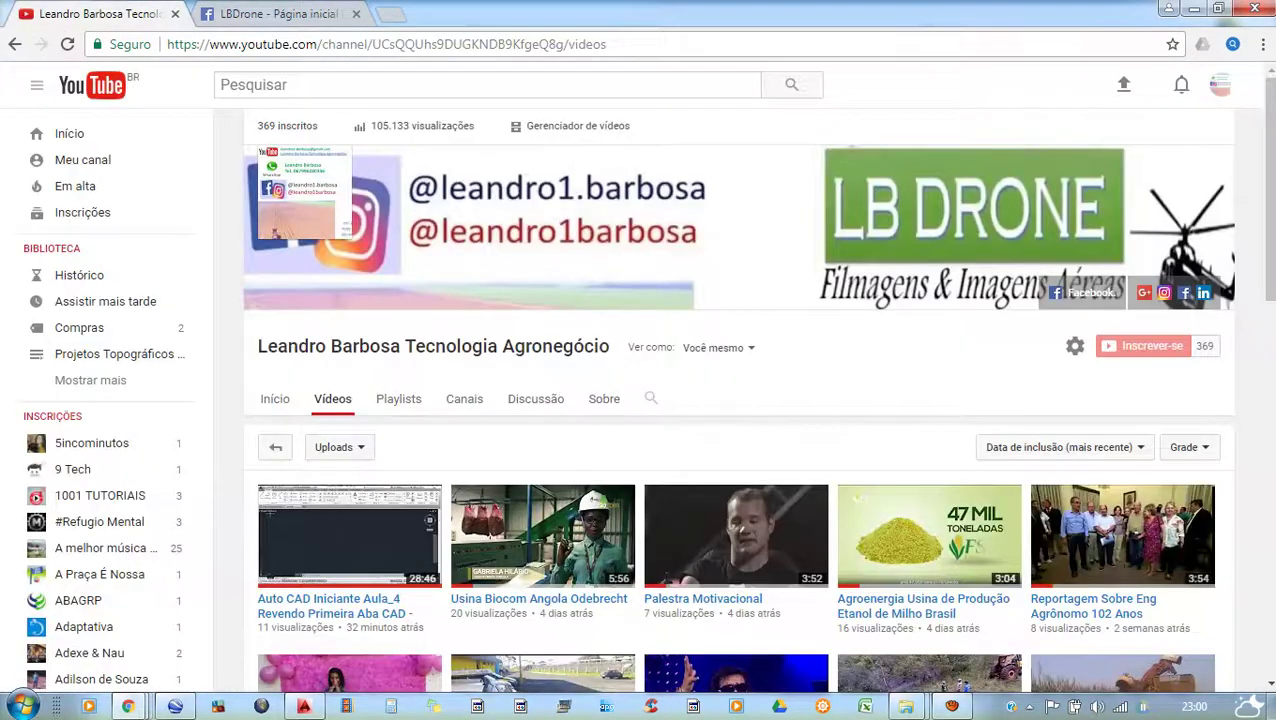
key(ctrl+Tab)
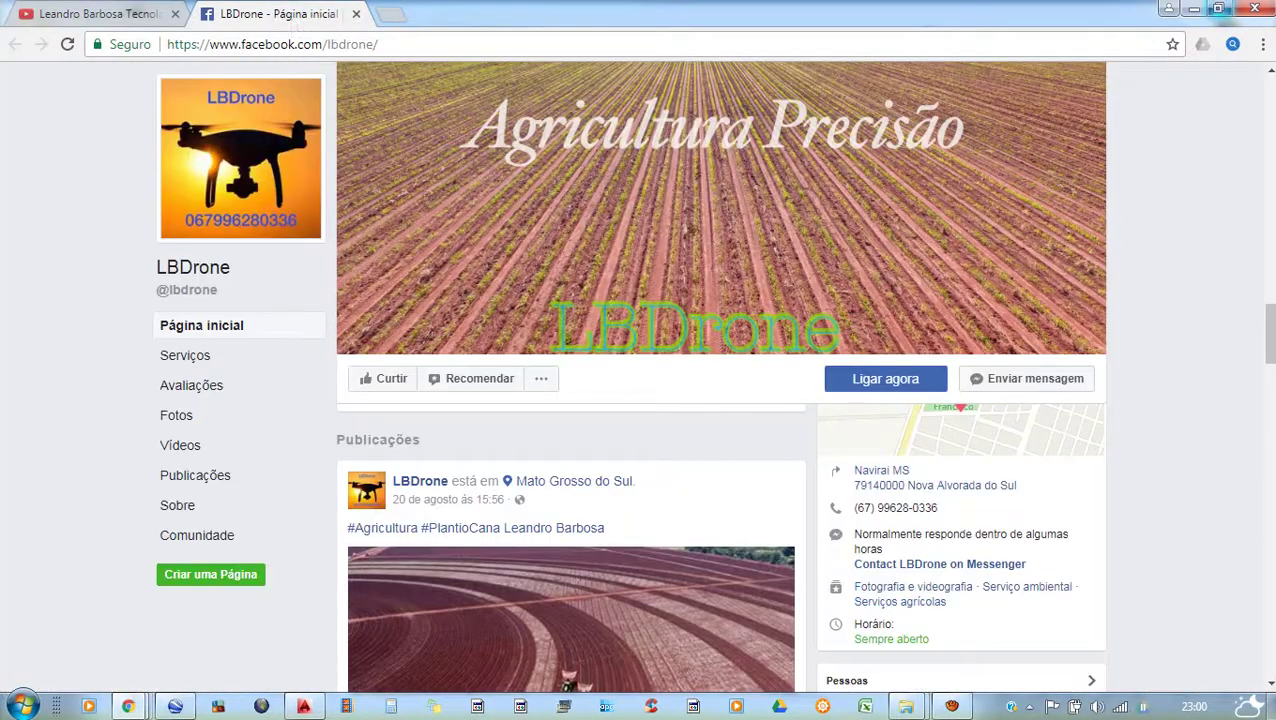
click(1193, 9)
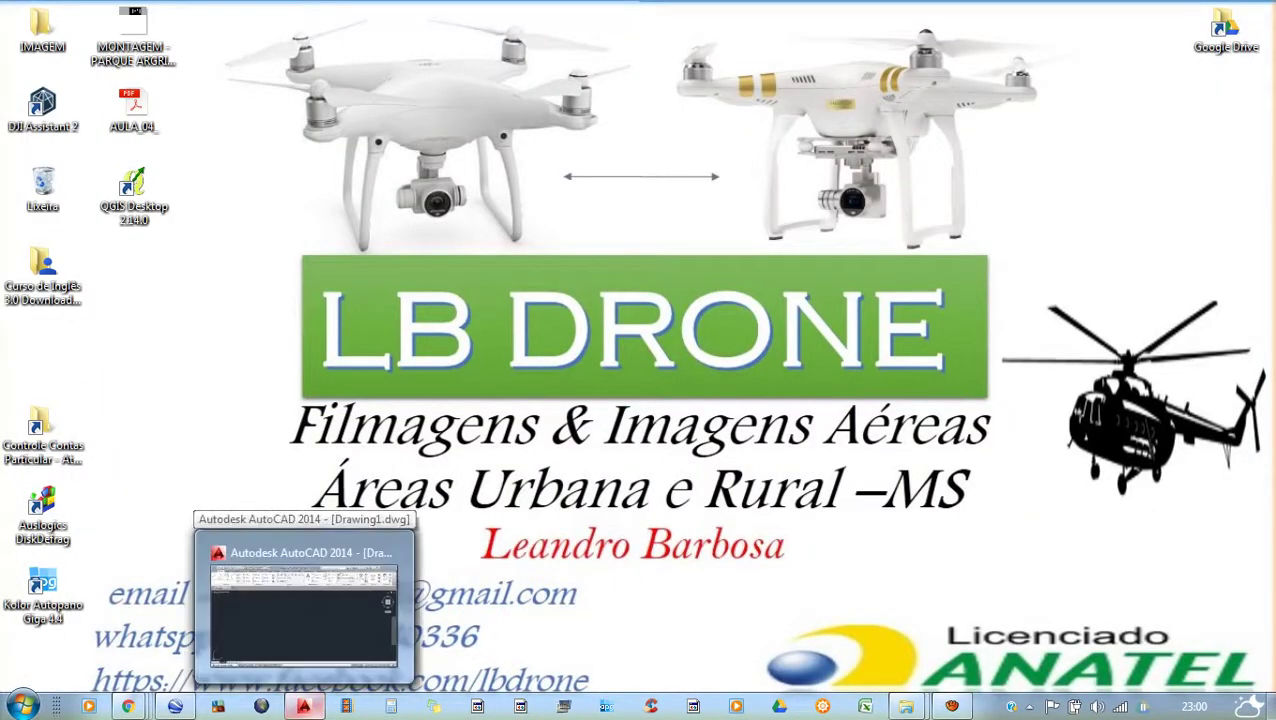
- Restore AutoCAD with blank Drawing1, cancel a stray selection, and bring up the file commands
click(303, 706)
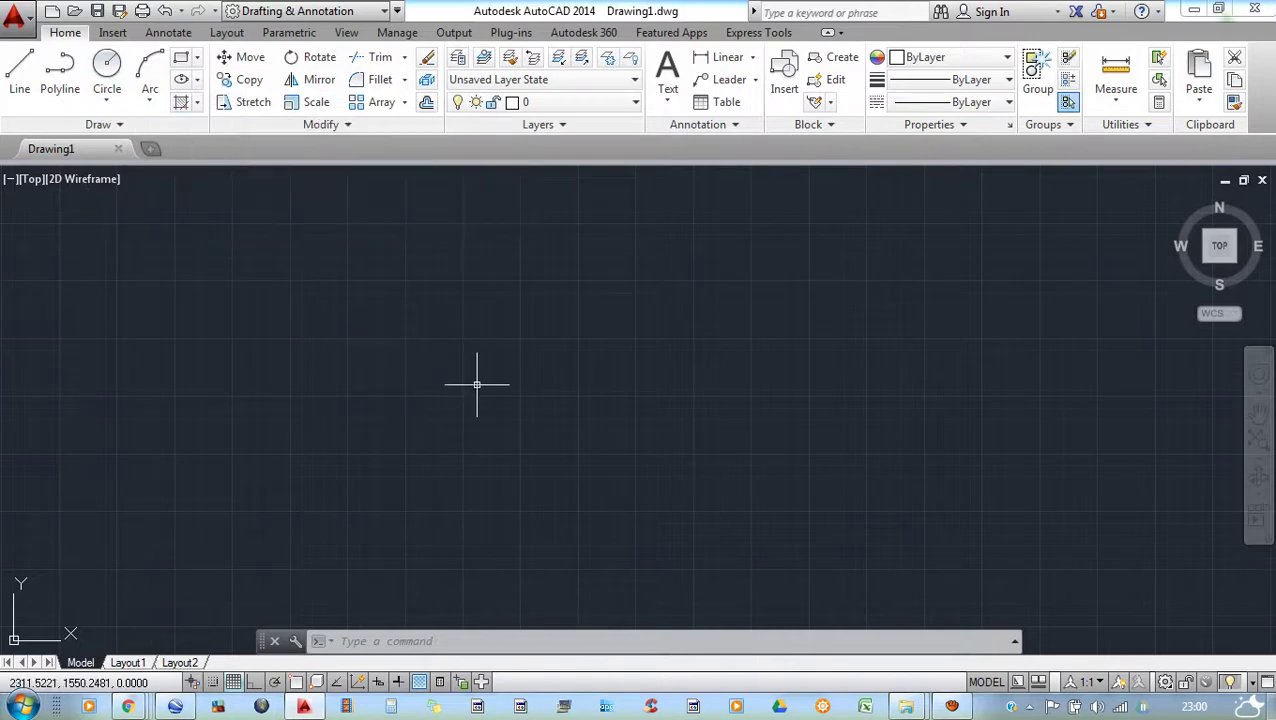
click(731, 396)
click(450, 363)
click(420, 366)
key(Escape)
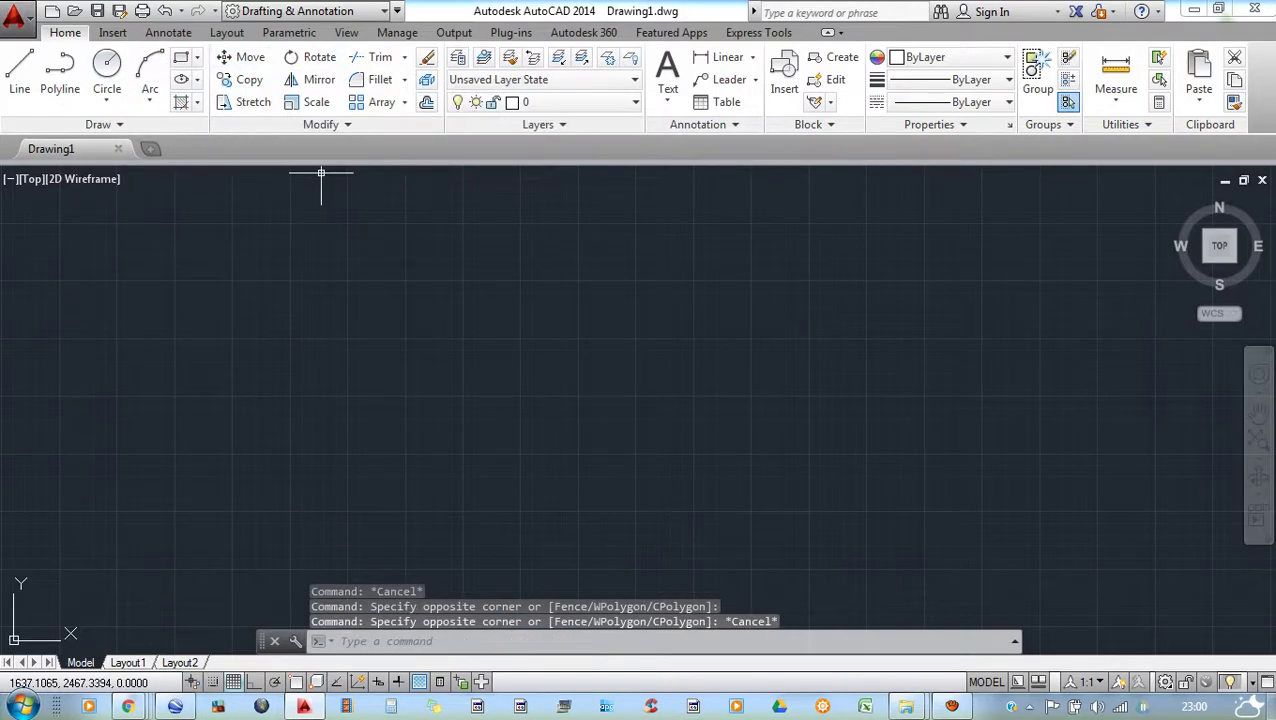
click(14, 14)
- Open the AULA_05 drawing from the file dialog
key(Escape)
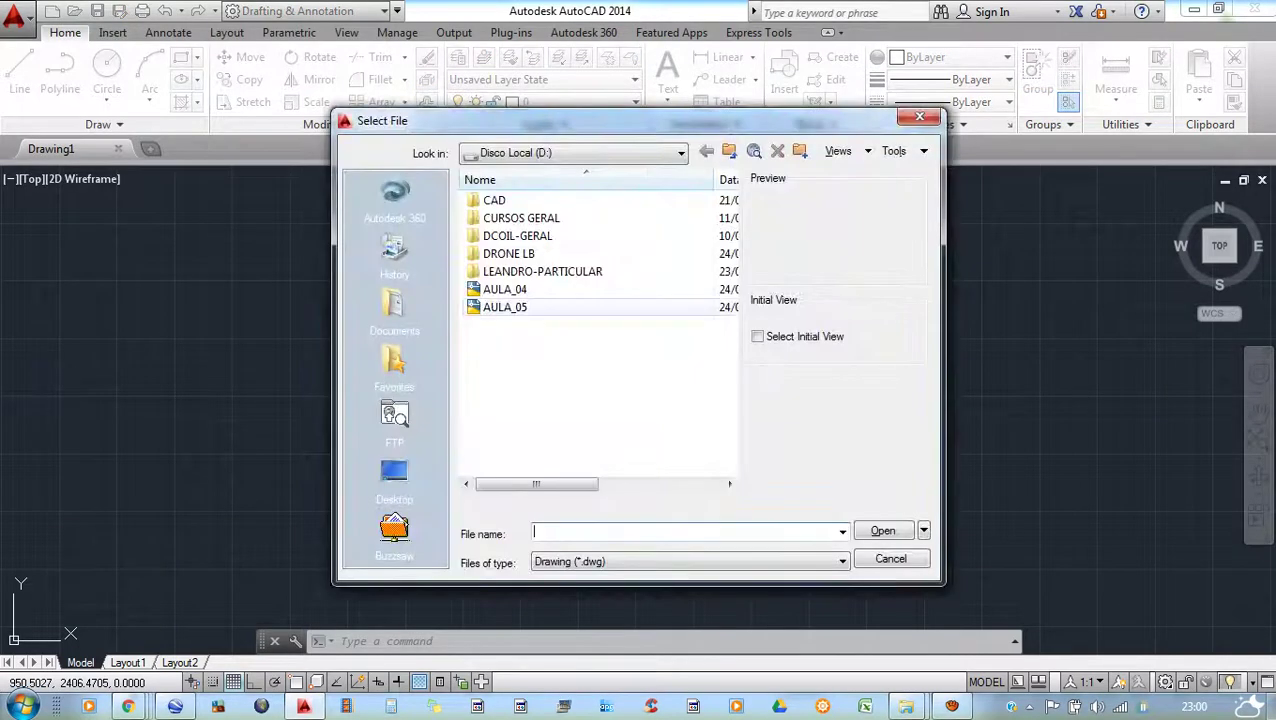
click(505, 307)
key(Return)
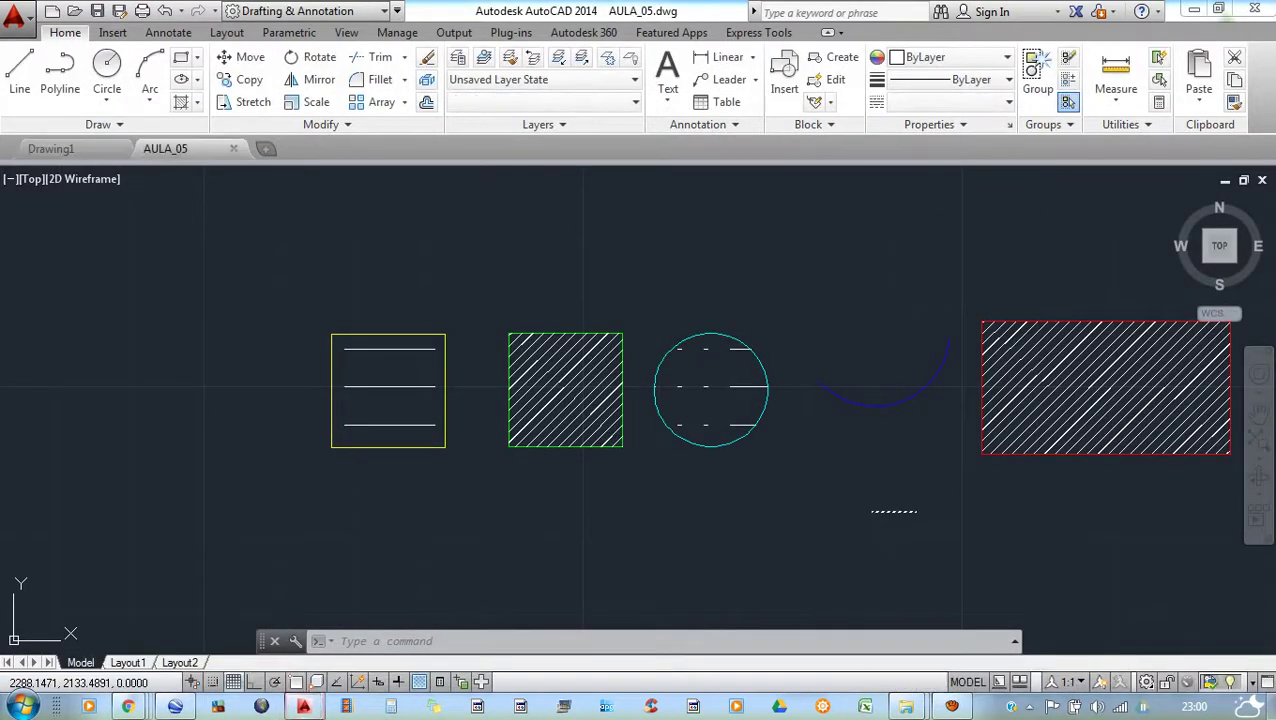
- Close the empty Drawing1, cancel stray selections, and zoom in on the AULA_05 shapes
click(455, 512)
key(Escape)
key(Escape)
scroll(437, 505, down, 4)
key(Escape)
scroll(540, 490, up, 2)
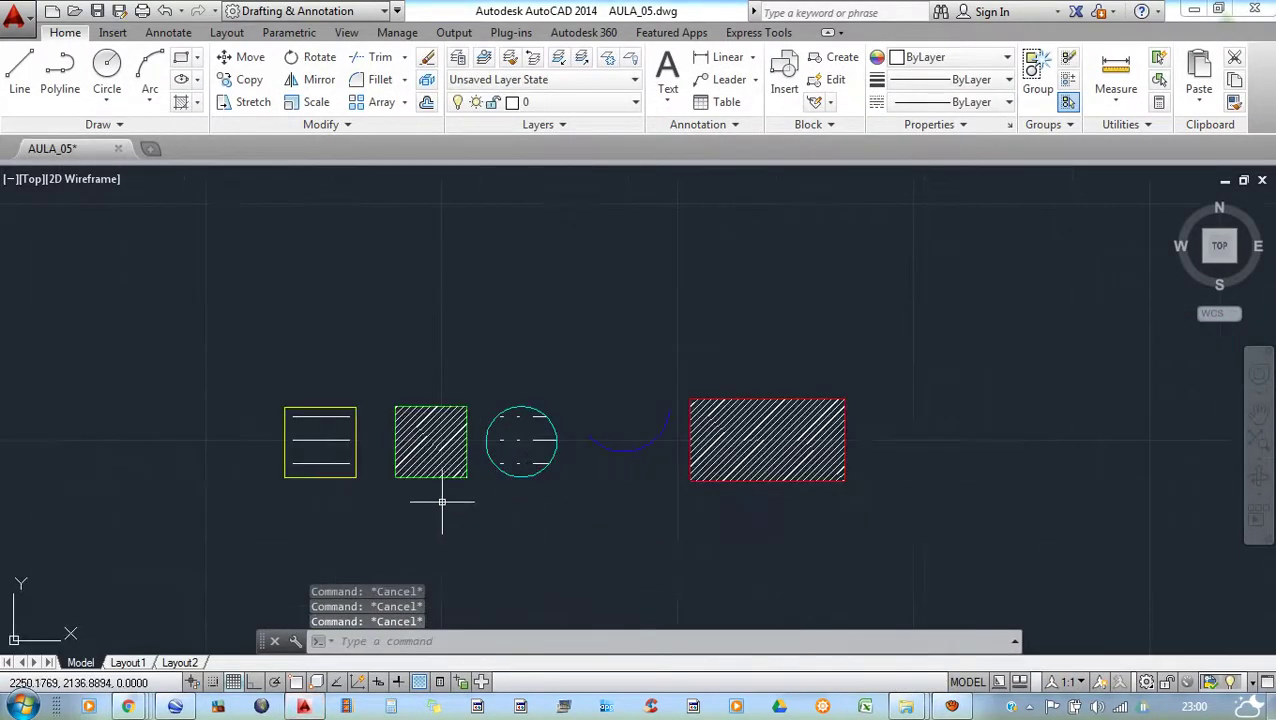
scroll(370, 500, up, 2)
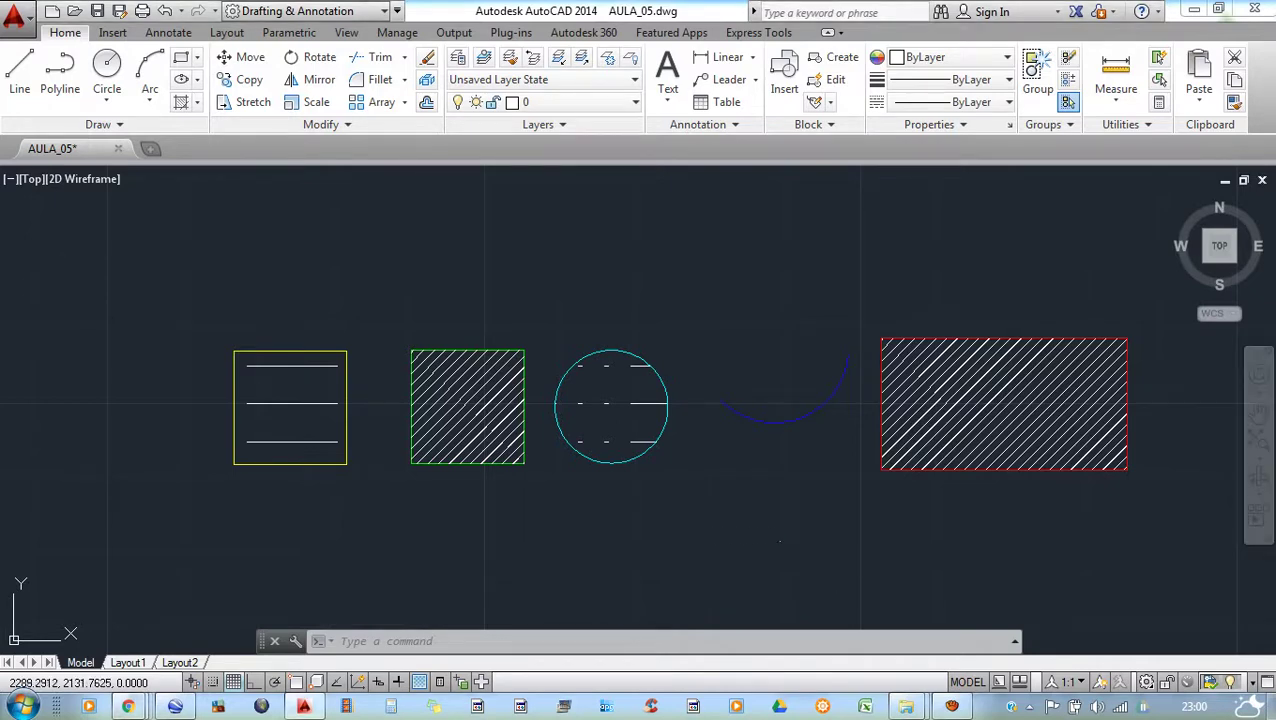
click(778, 516)
key(Escape)
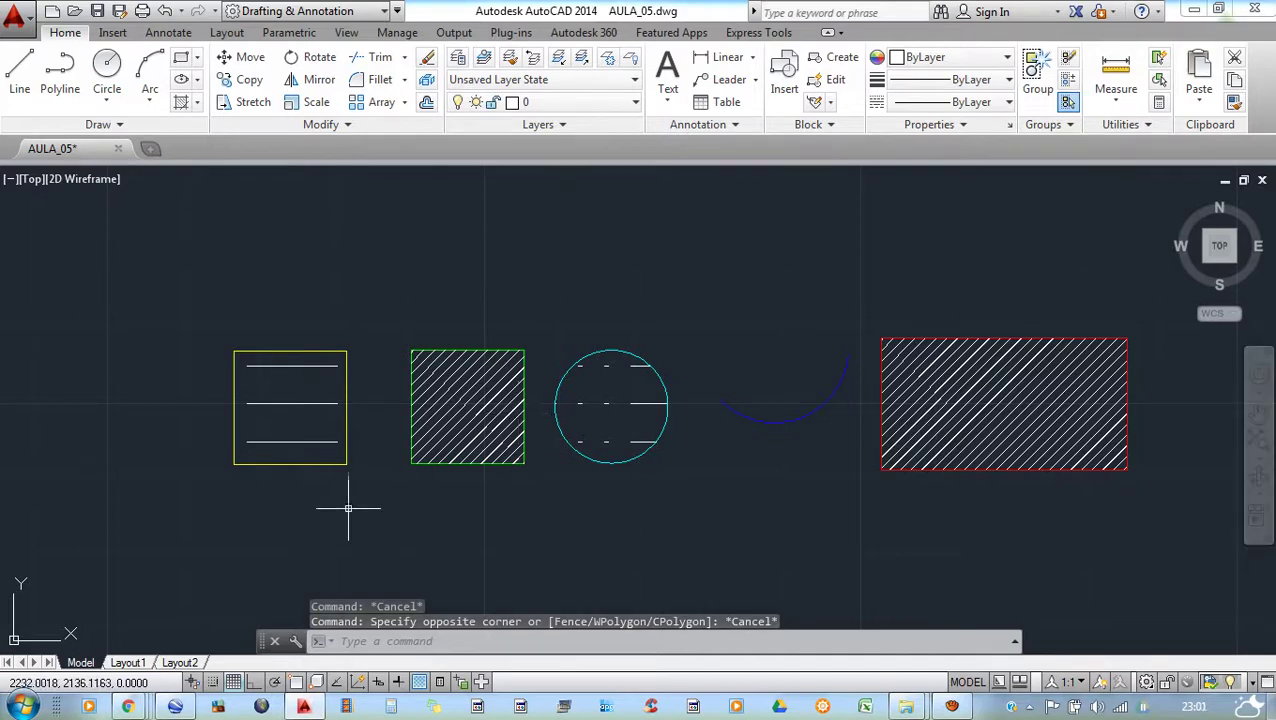
click(518, 521)
key(Escape)
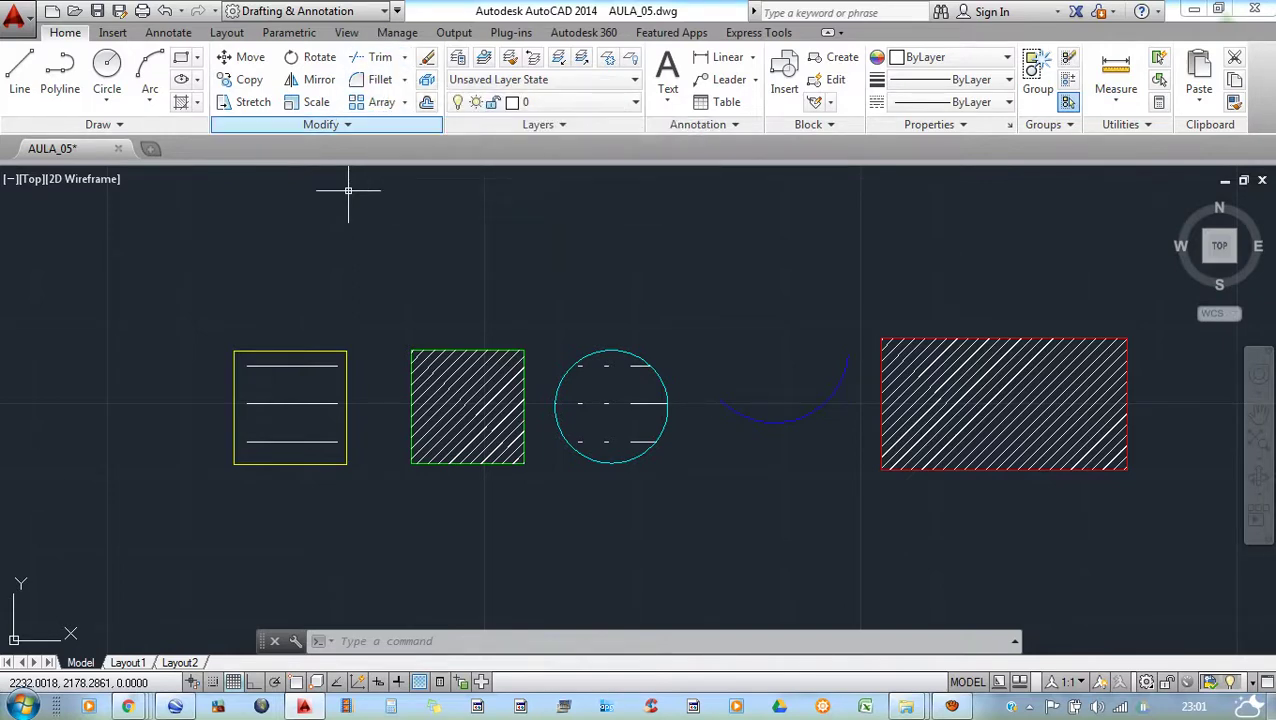
click(346, 124)
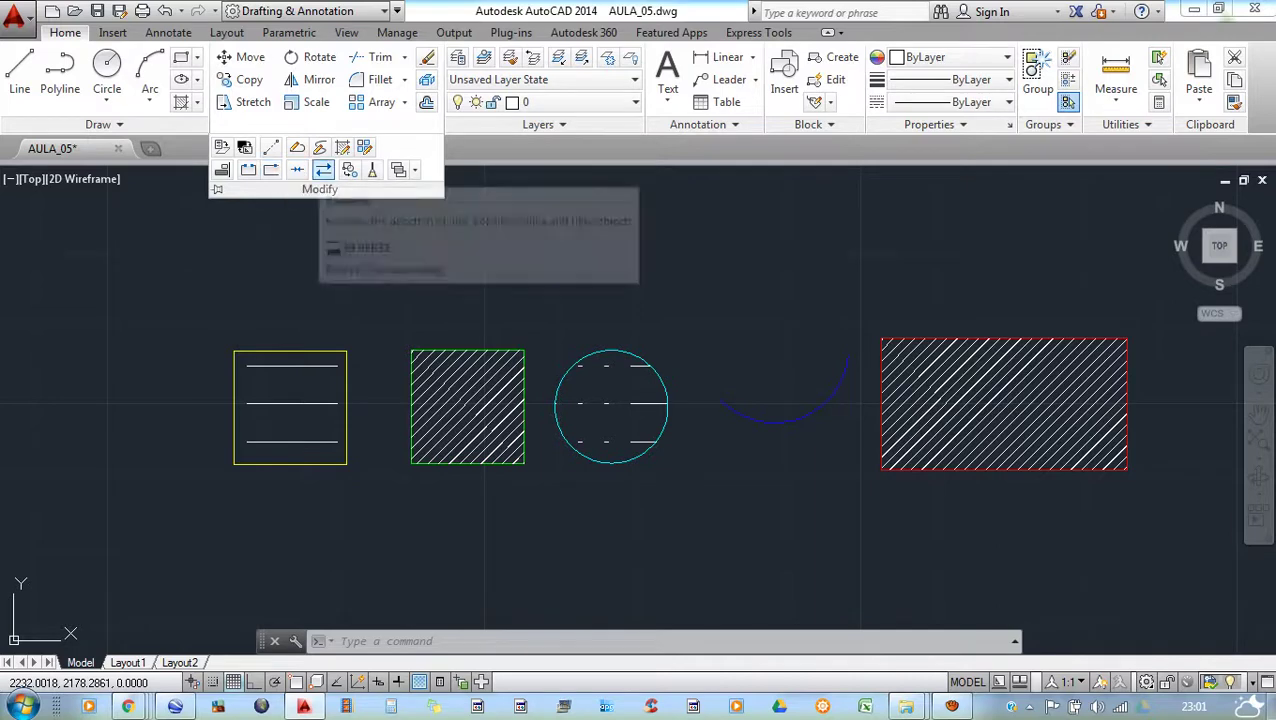
click(393, 208)
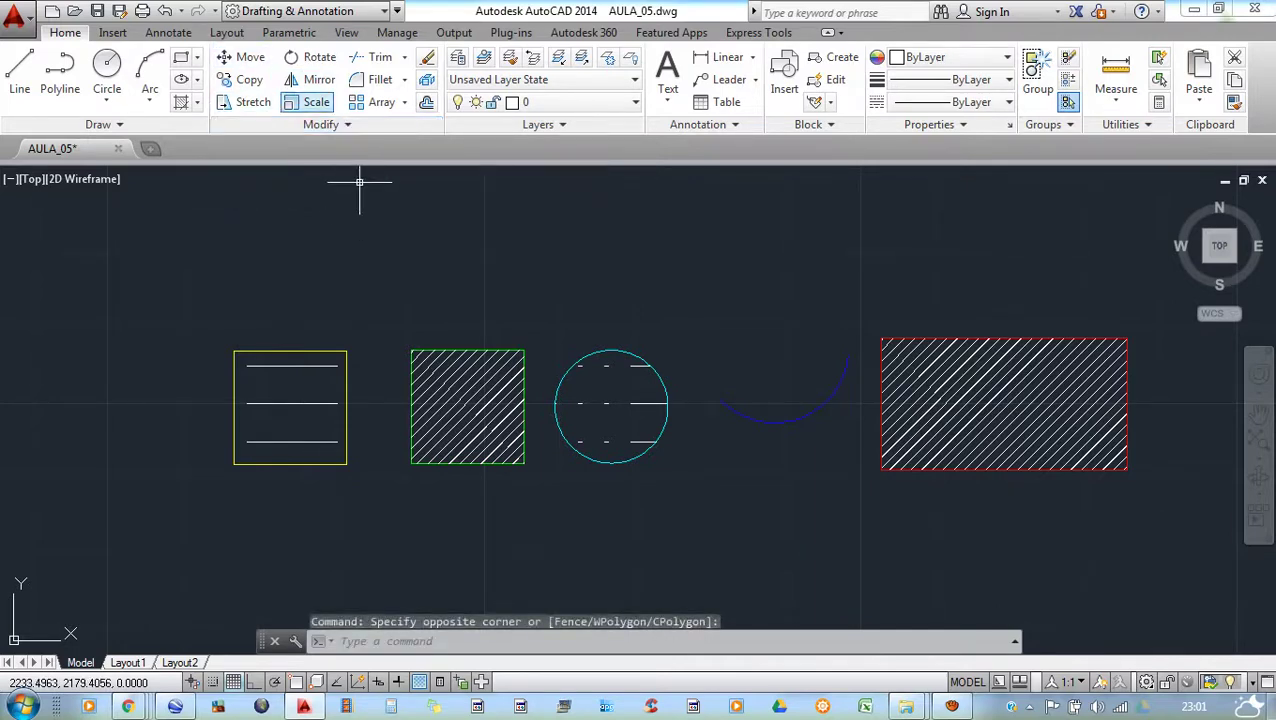
click(245, 57)
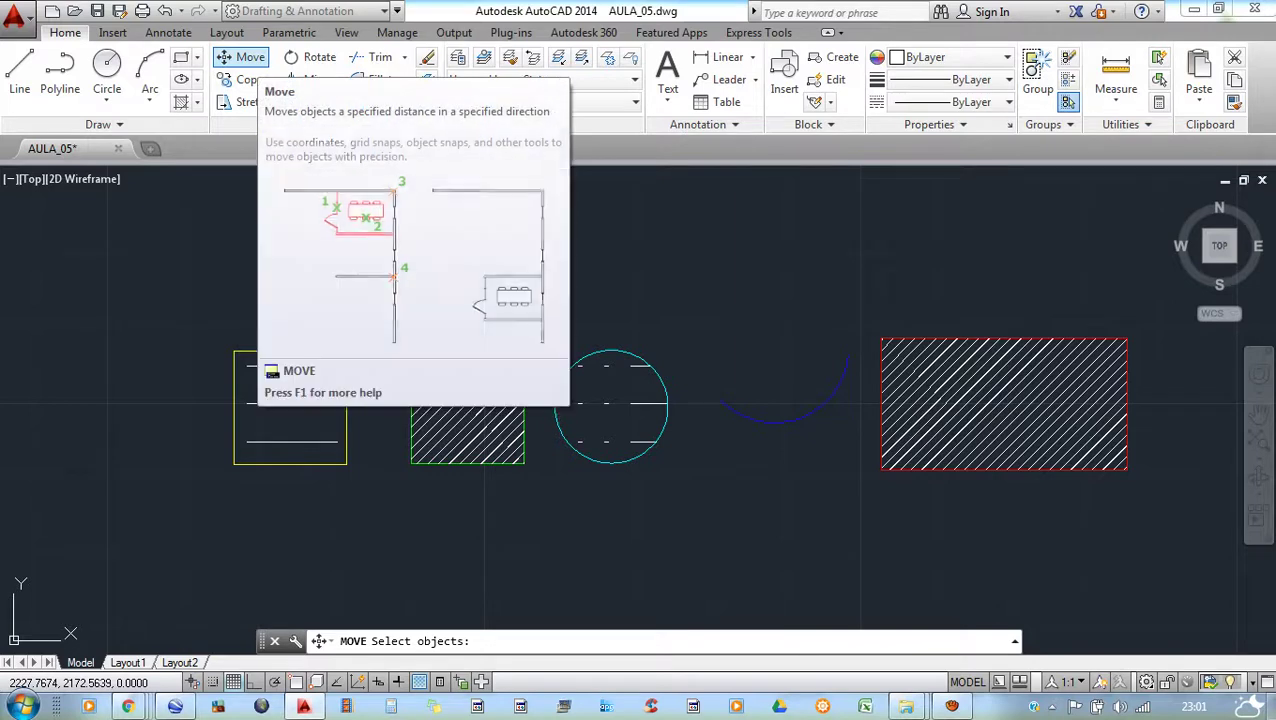
key(Escape)
key(Escape)
key(Escape)
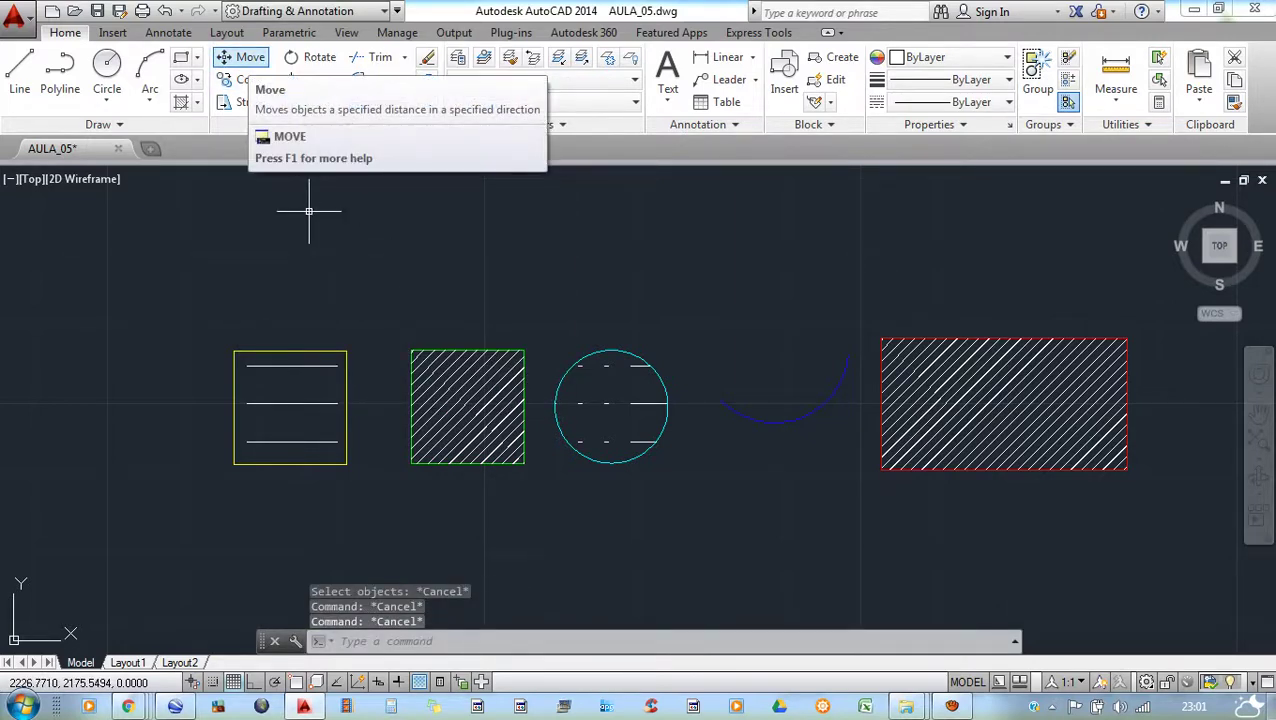
click(440, 250)
key(Escape)
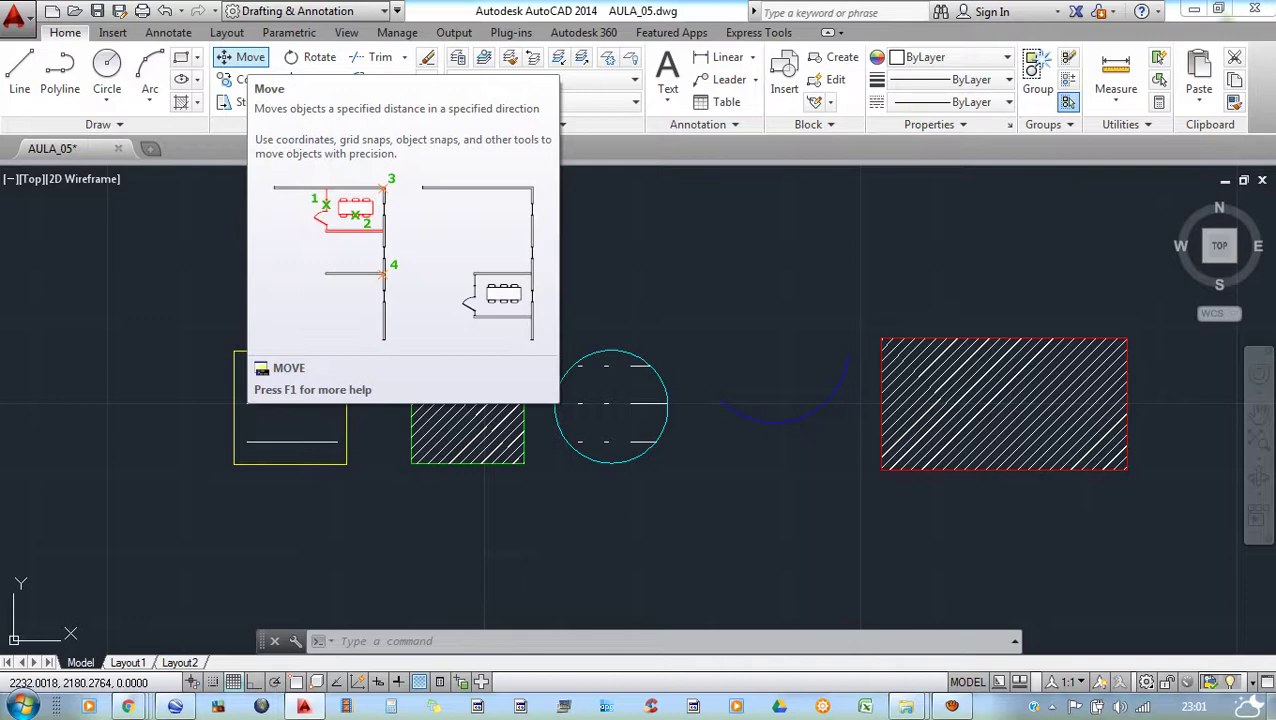
key(Escape)
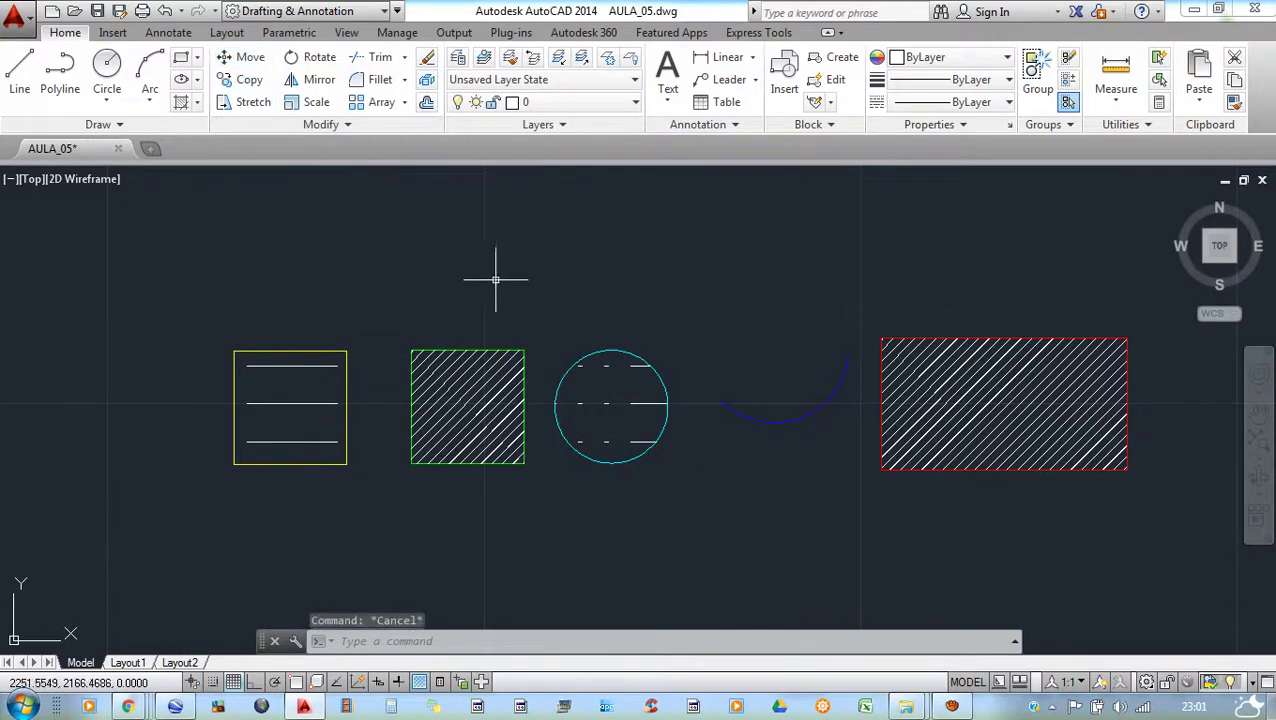
key(Escape)
click(343, 249)
key(Escape)
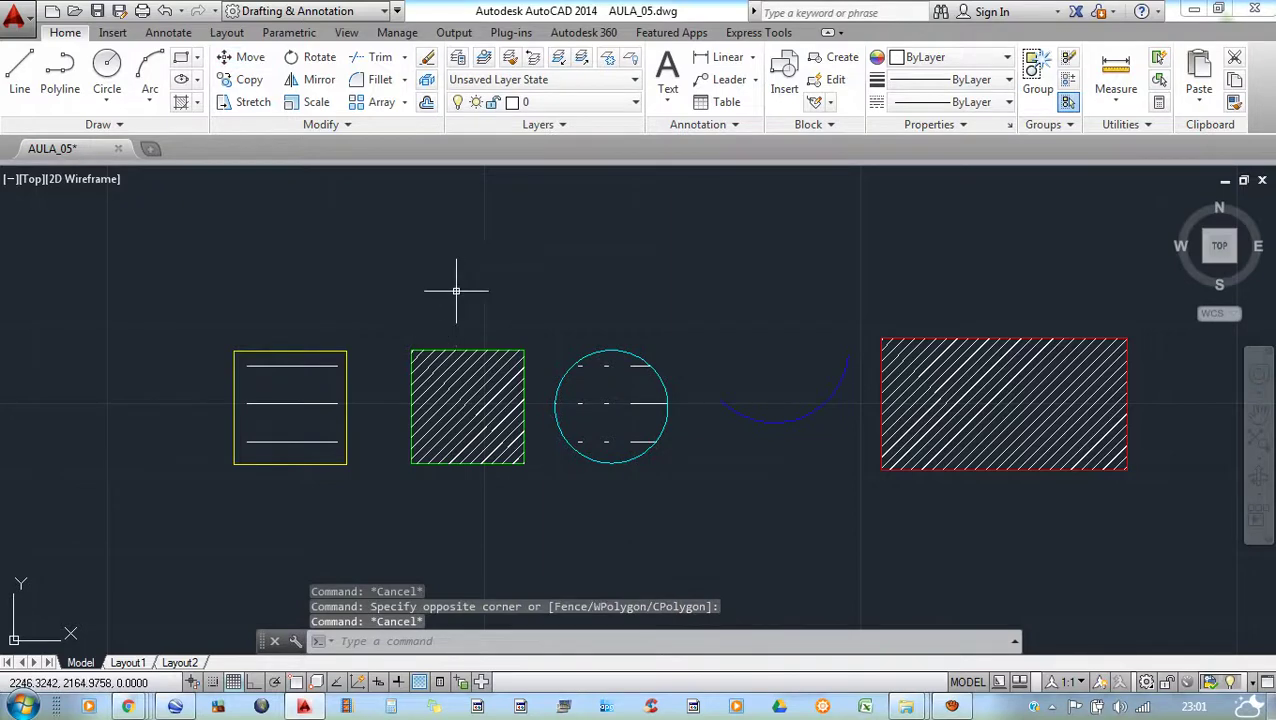
text(m)
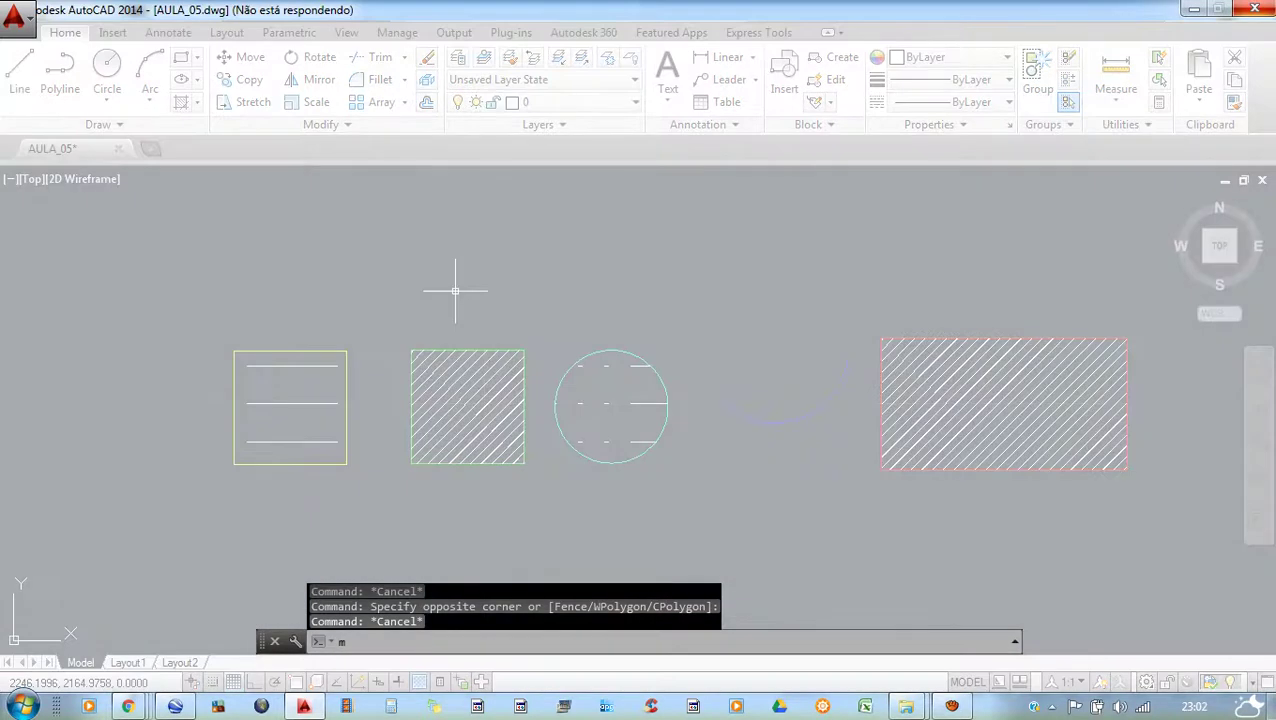
key(Escape)
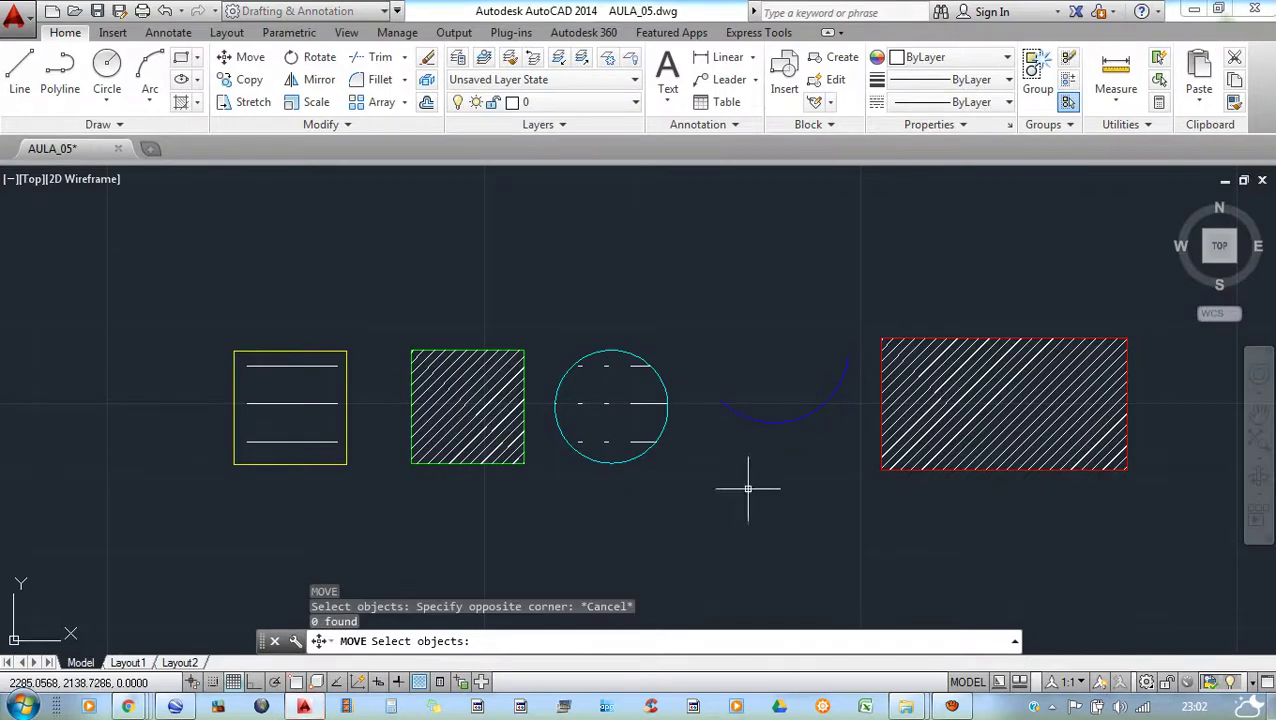
key(Escape)
click(333, 236)
key(Escape)
scroll(310, 365, up, 2)
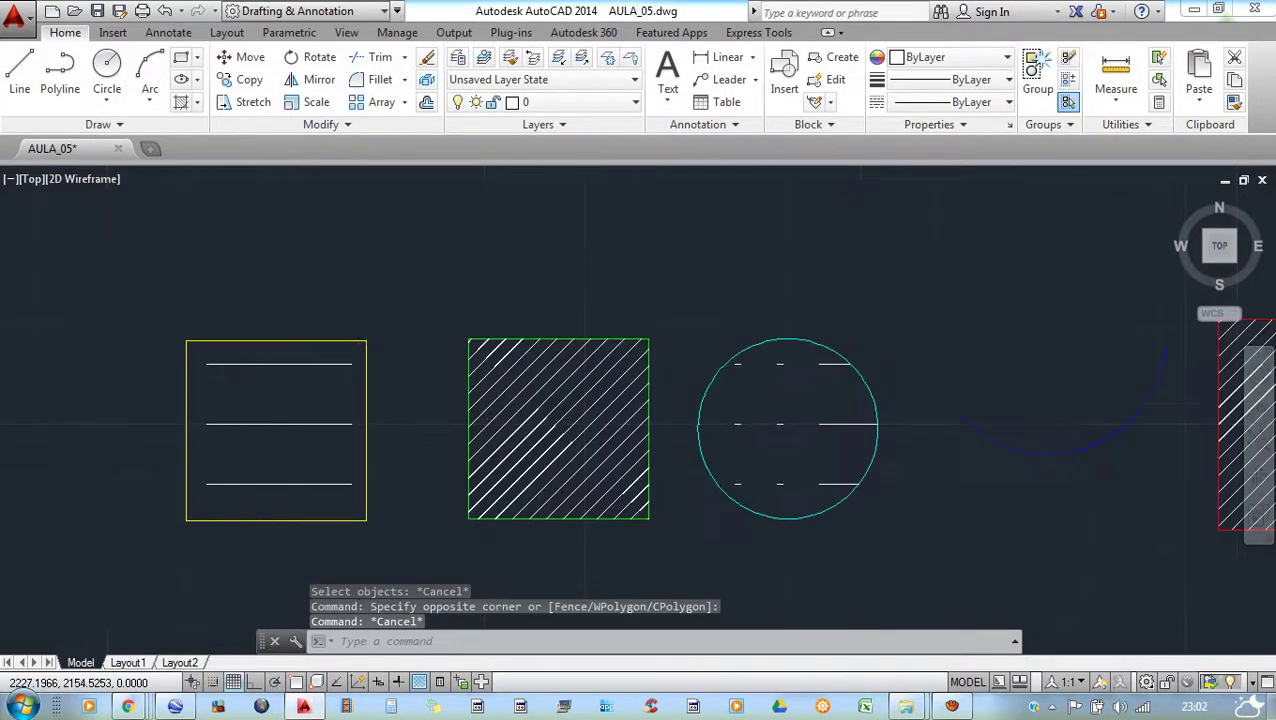
scroll(310, 365, up, 2)
click(245, 57)
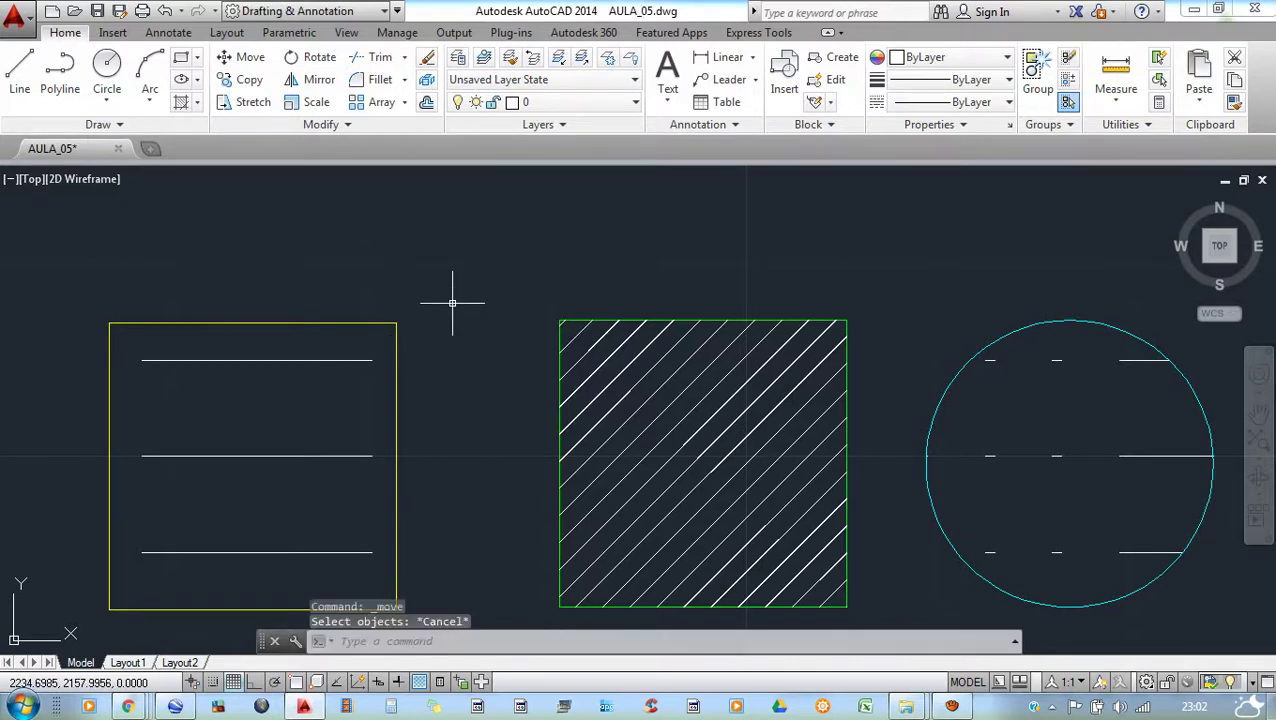
text(m)
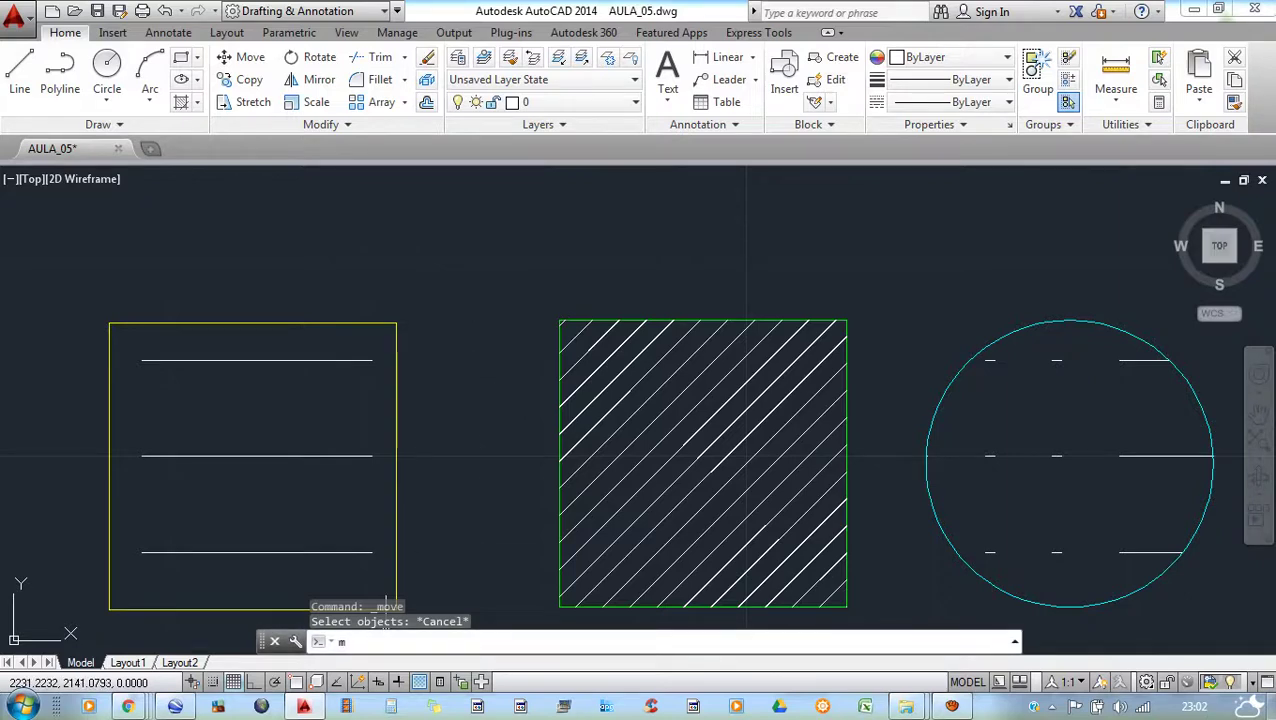
key(Return)
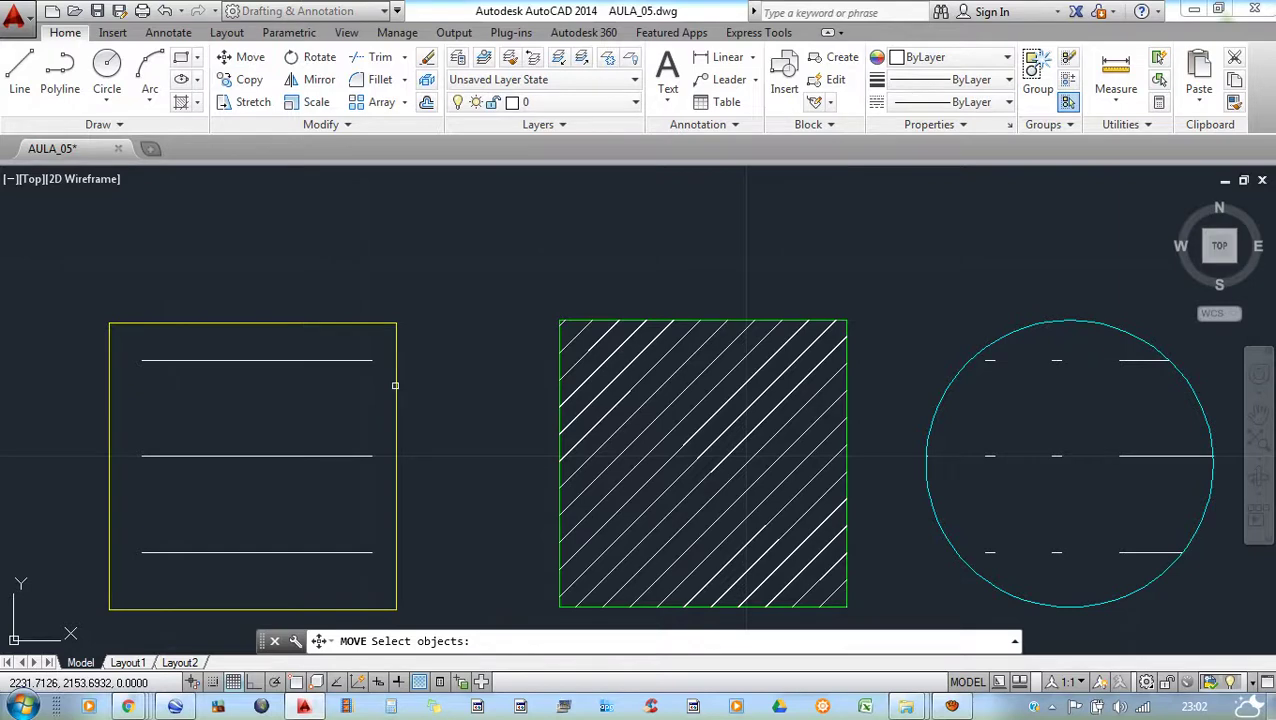
click(395, 383)
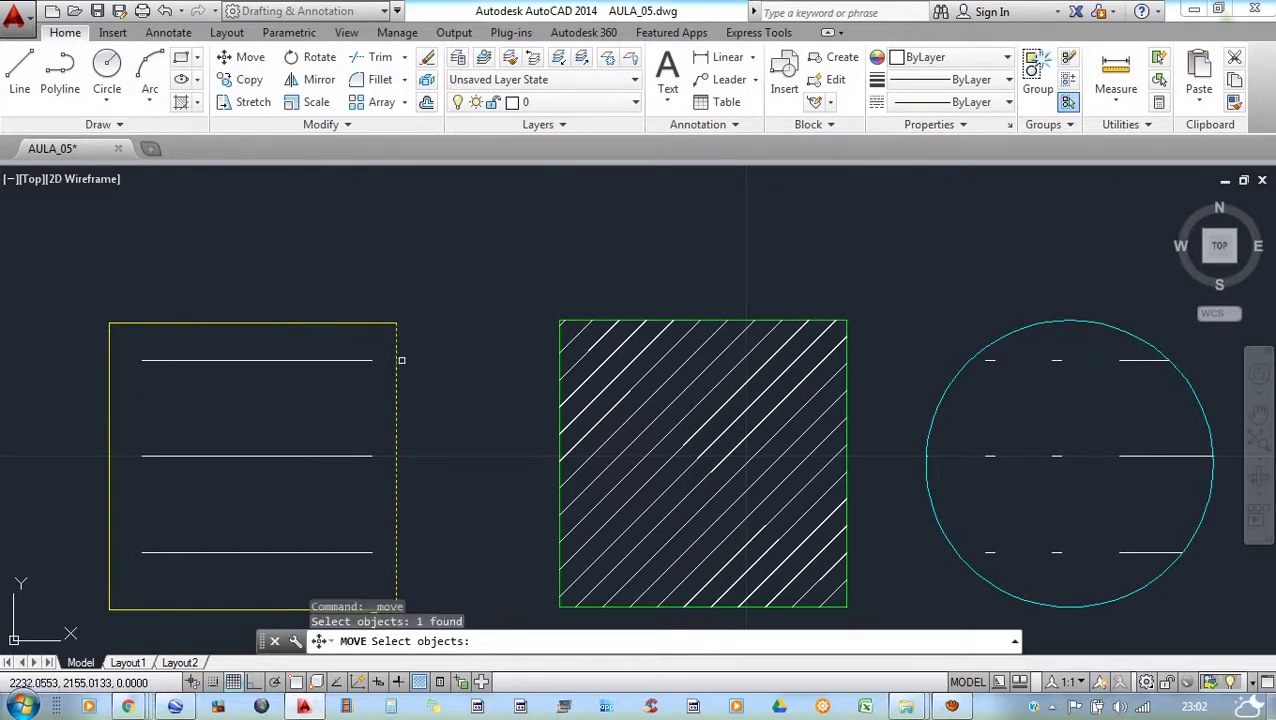
key(Escape)
key(Return)
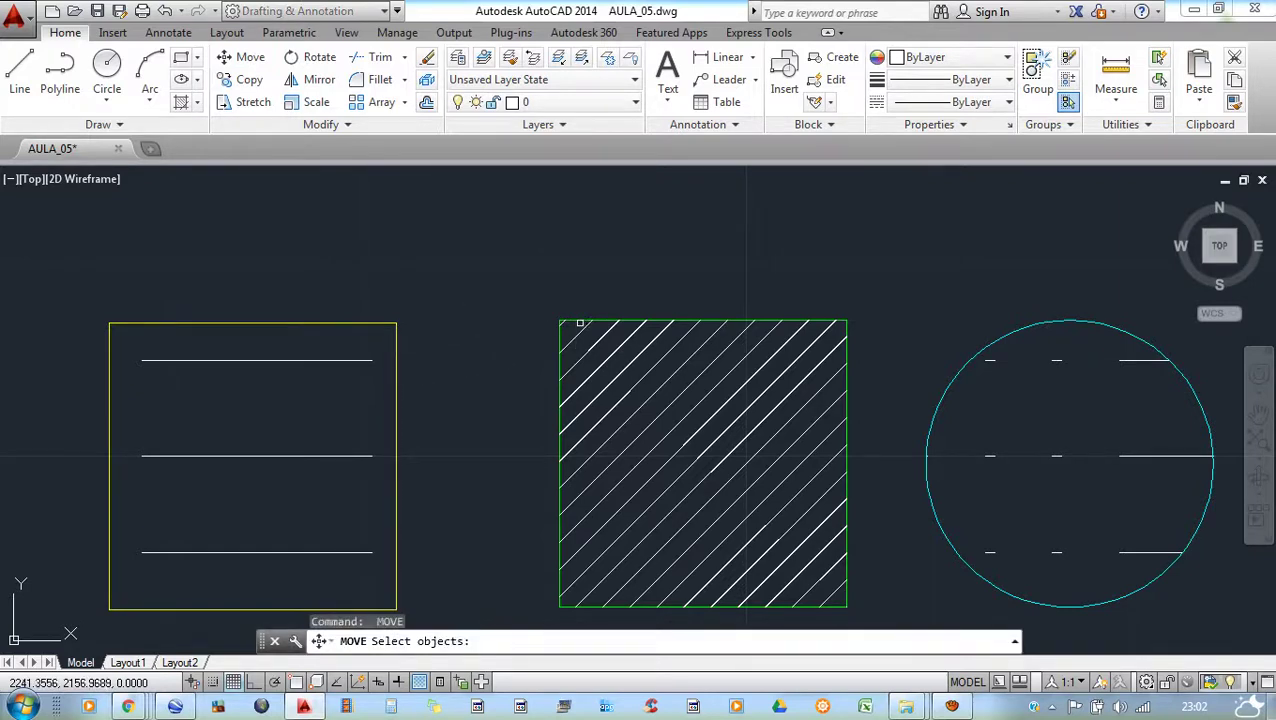
click(580, 322)
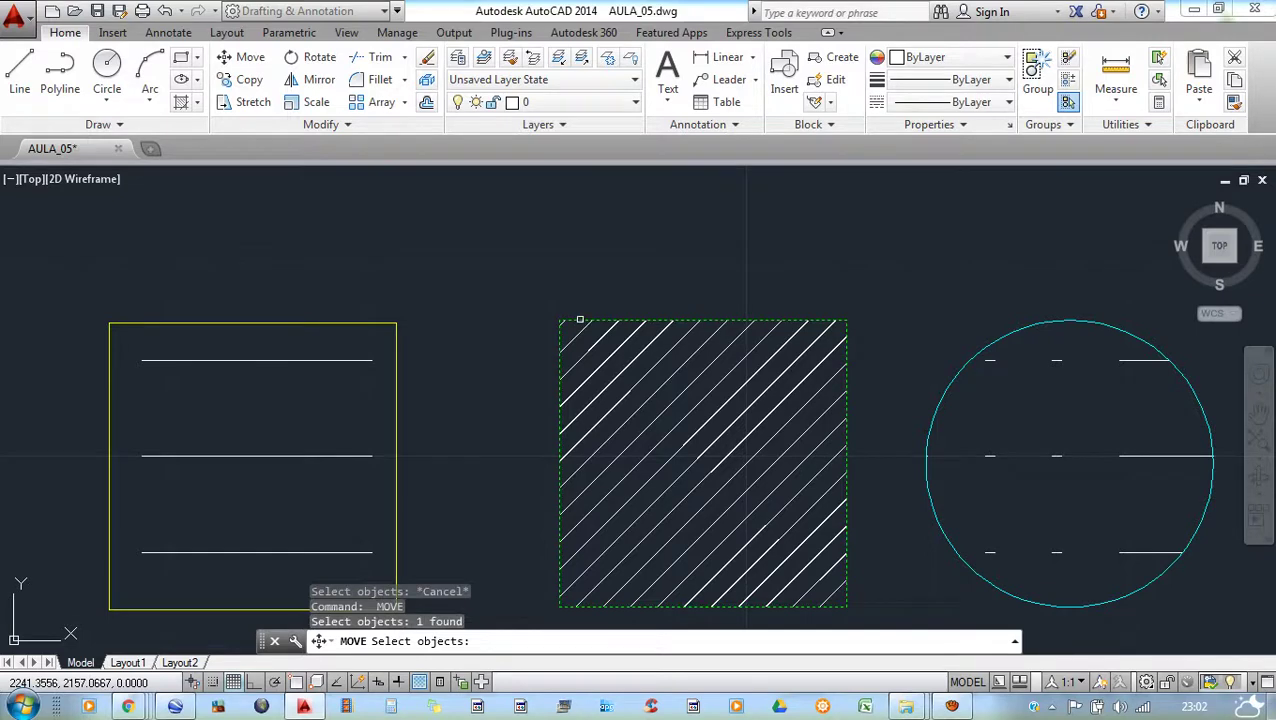
scroll(588, 450, down, 4)
key(Return)
click(603, 392)
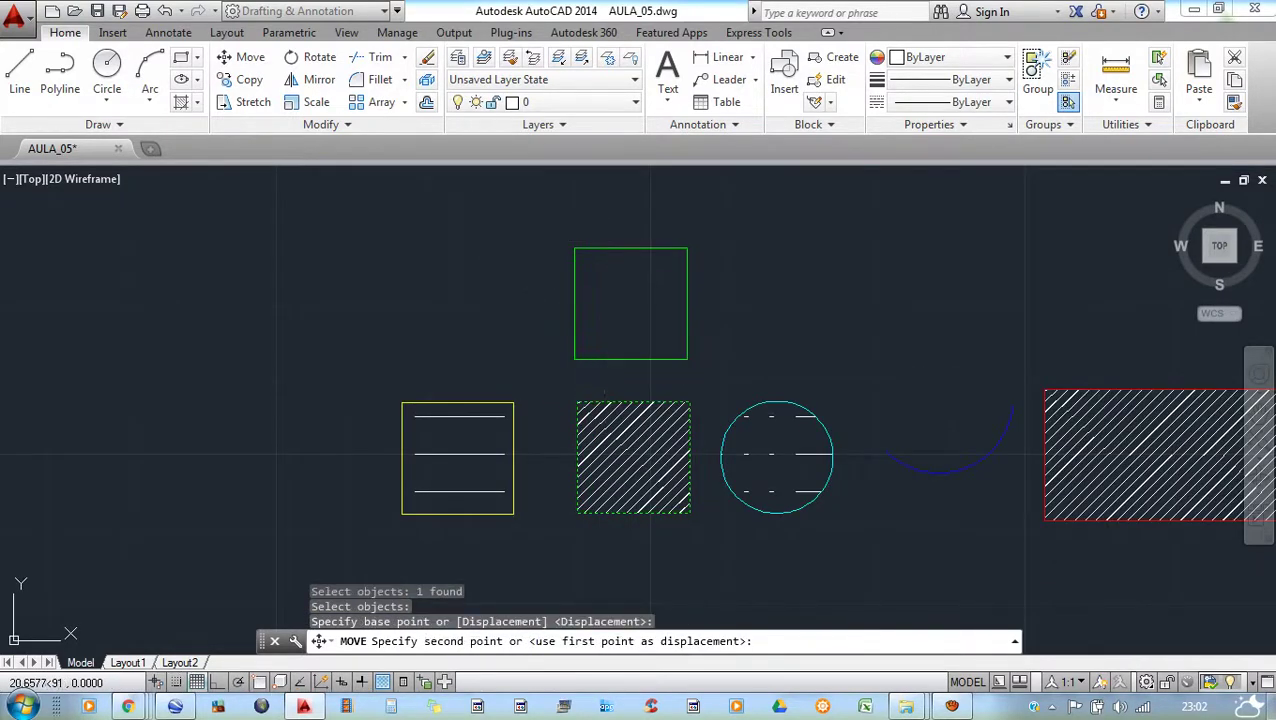
click(599, 237)
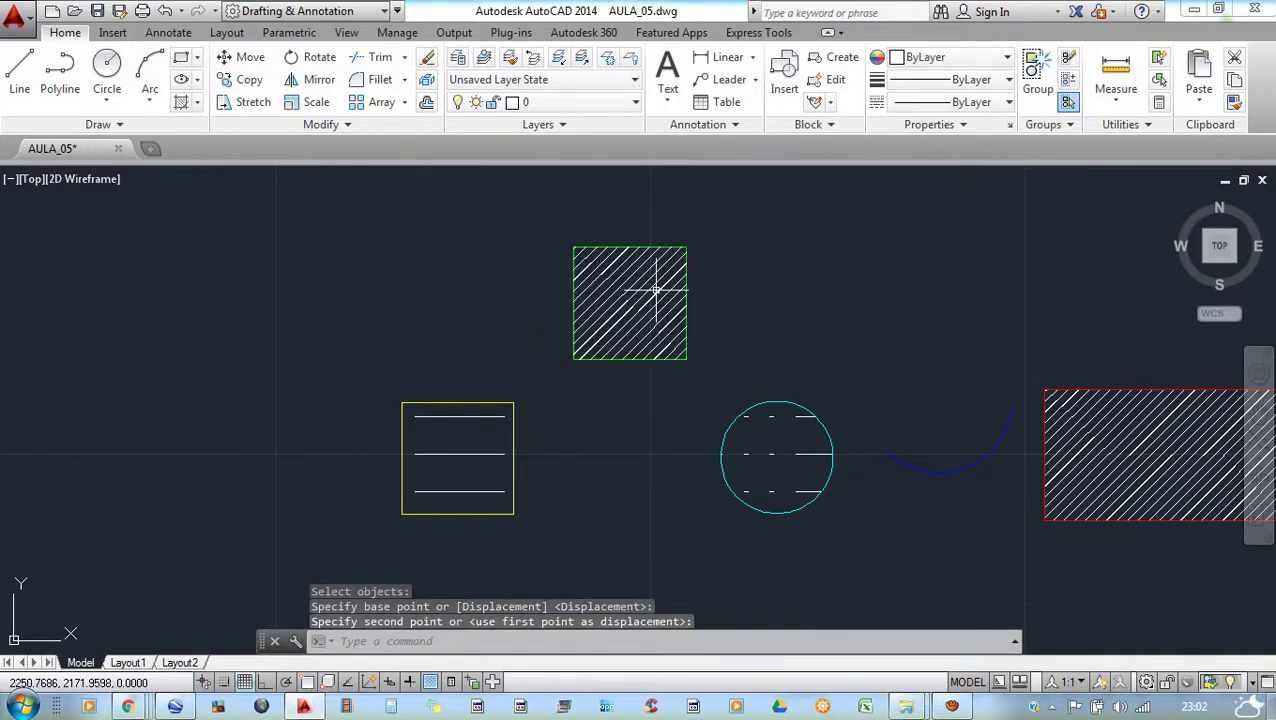
key(ctrl+z)
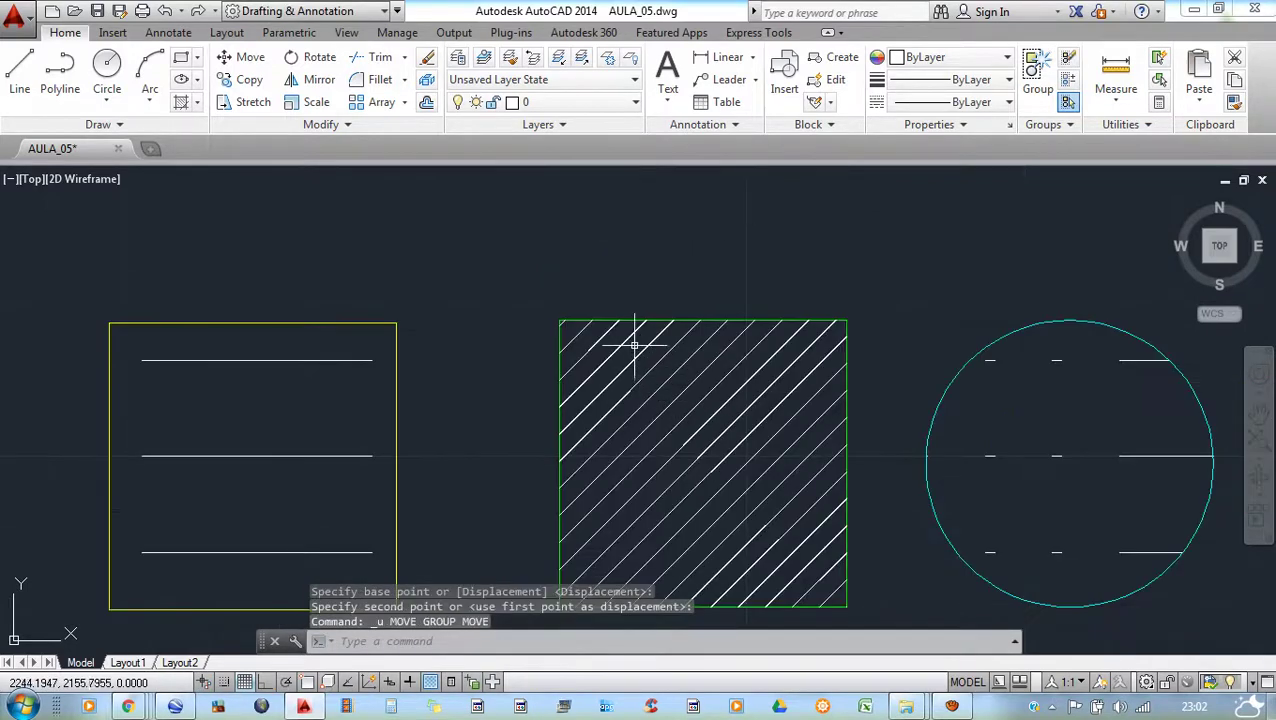
click(686, 280)
key(Escape)
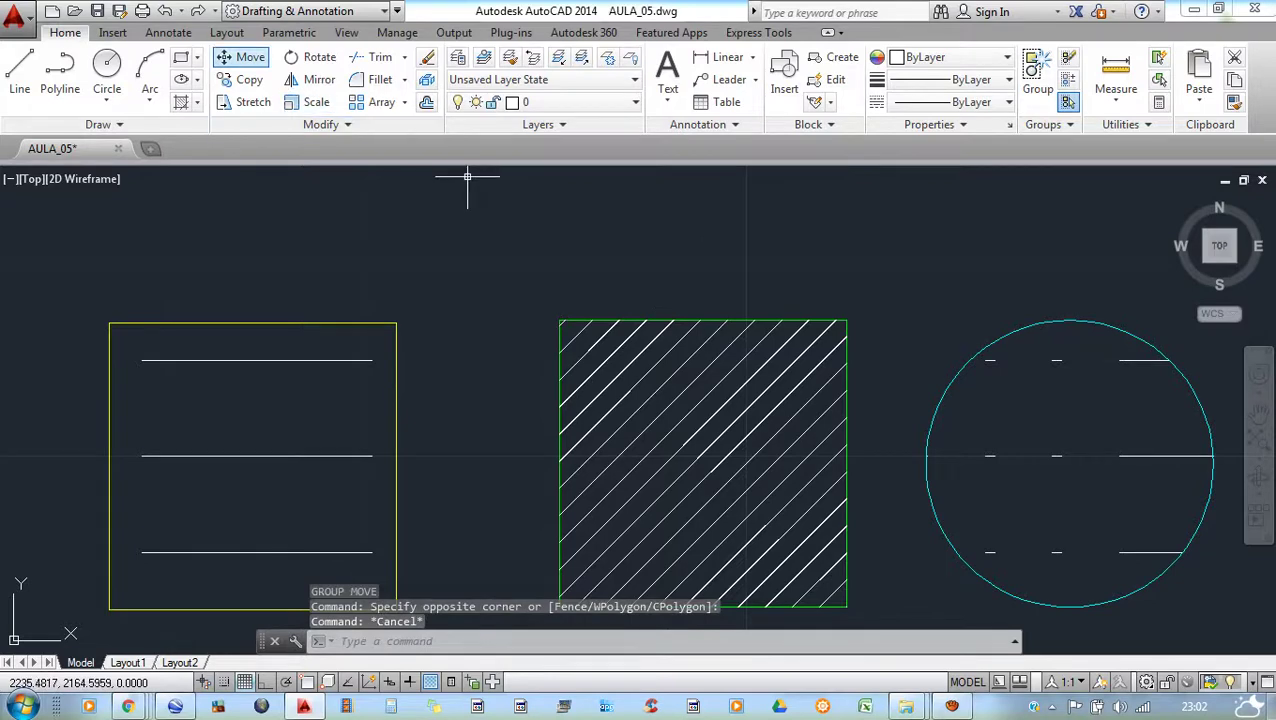
click(243, 57)
scroll(444, 377, down, 2)
scroll(416, 380, down, 1)
scroll(613, 425, down, 2)
click(412, 332)
click(744, 484)
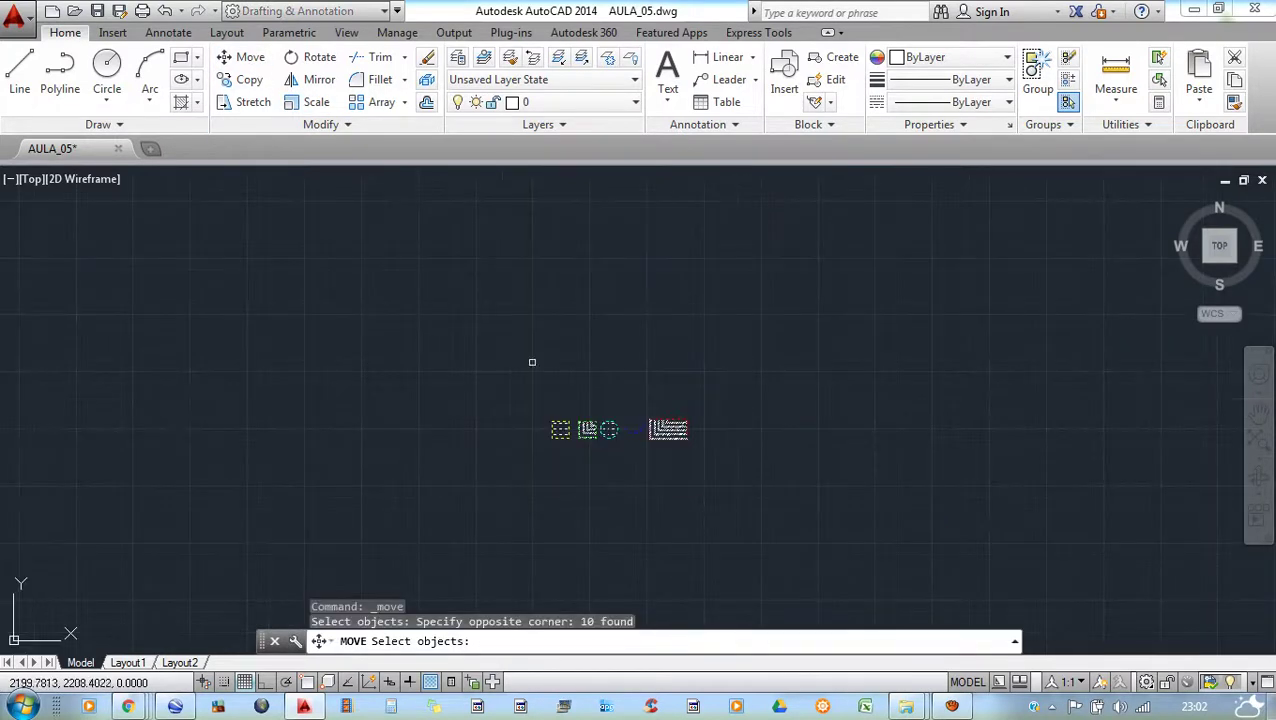
key(Return)
click(609, 429)
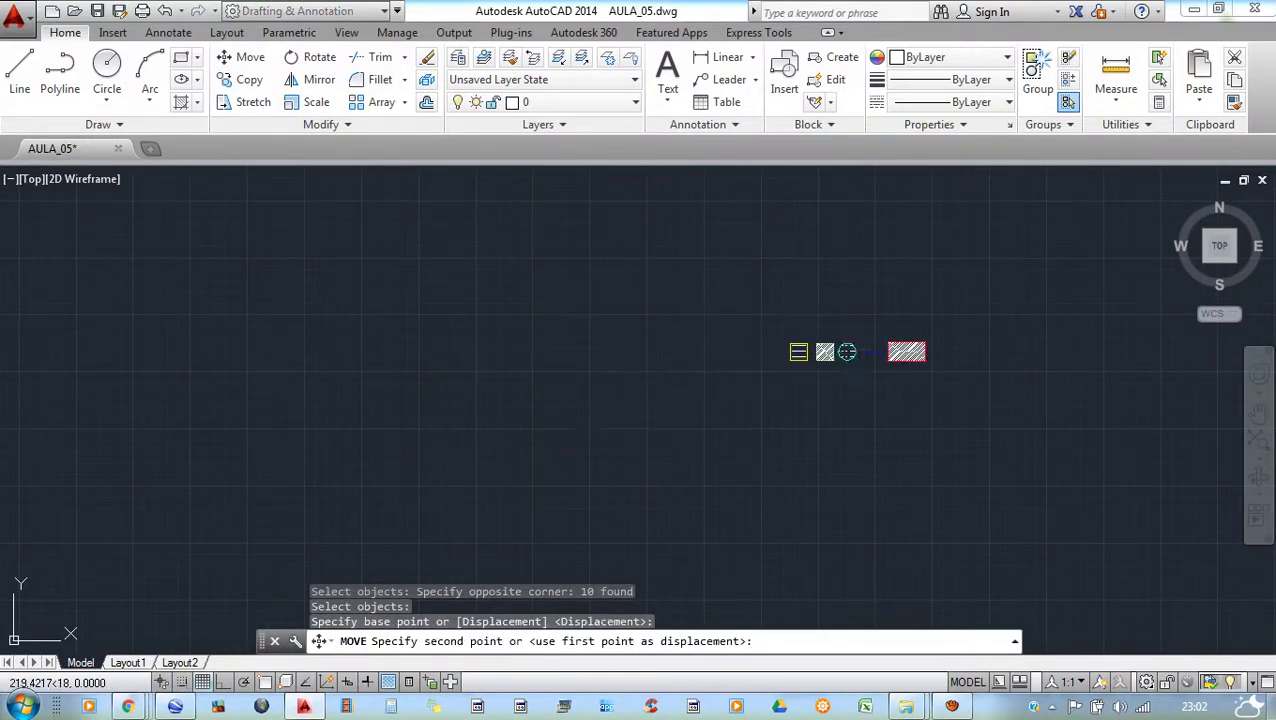
click(845, 351)
key(ctrl+z)
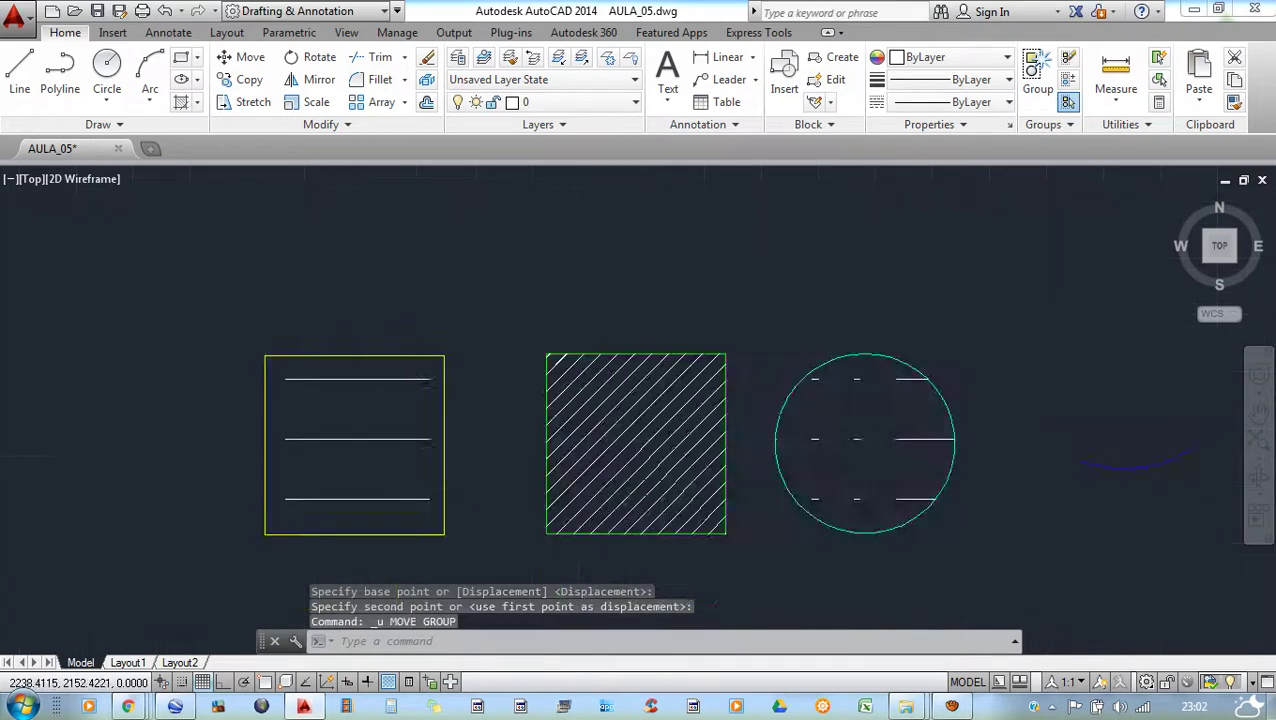
key(Escape)
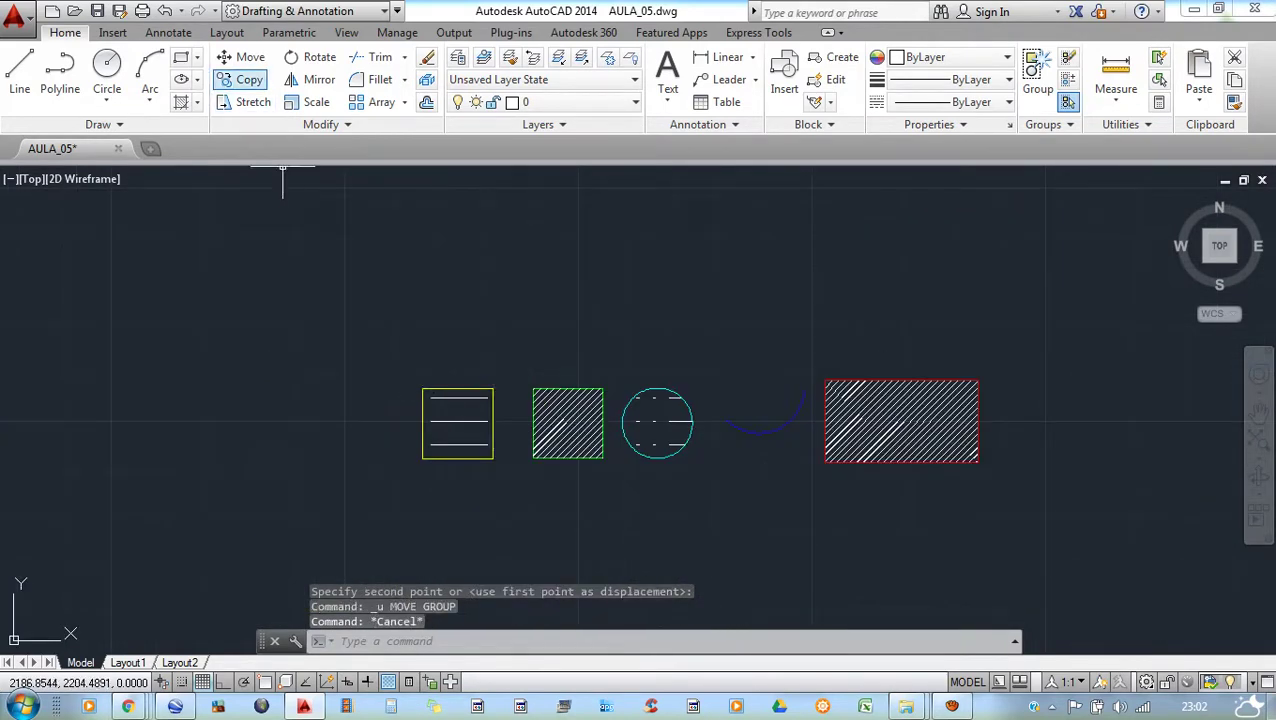
click(245, 80)
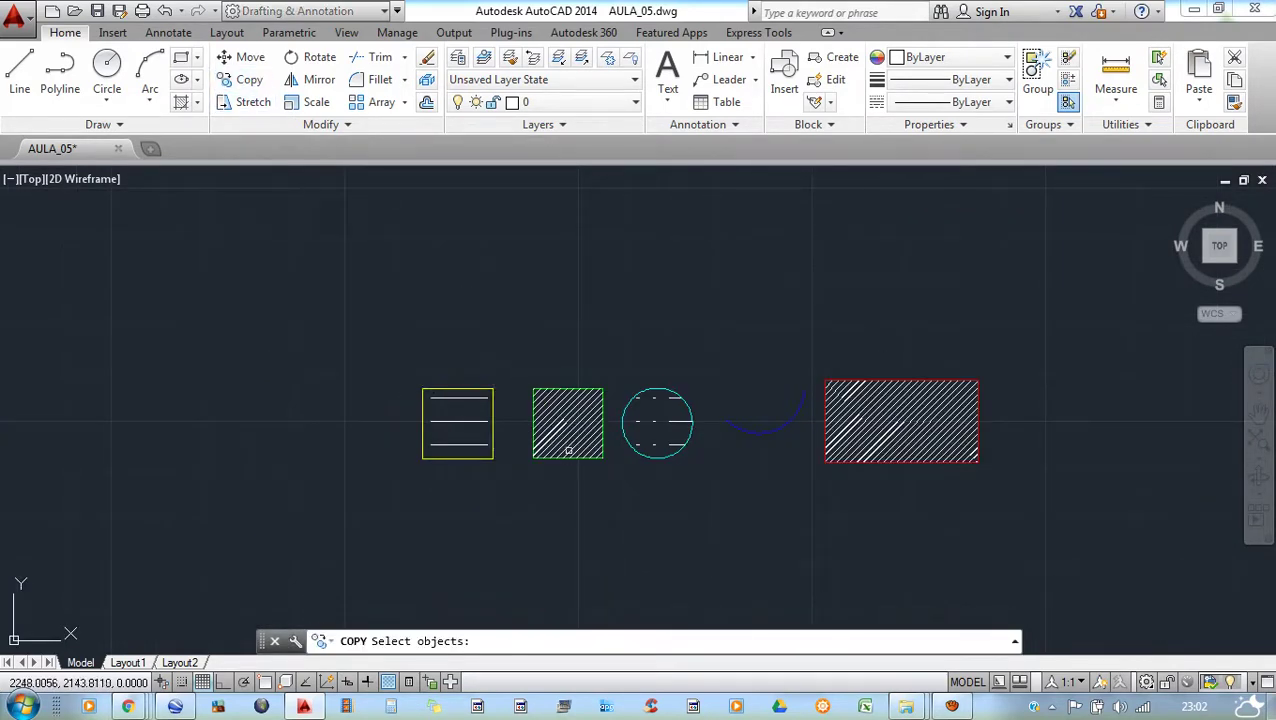
click(688, 459)
click(632, 371)
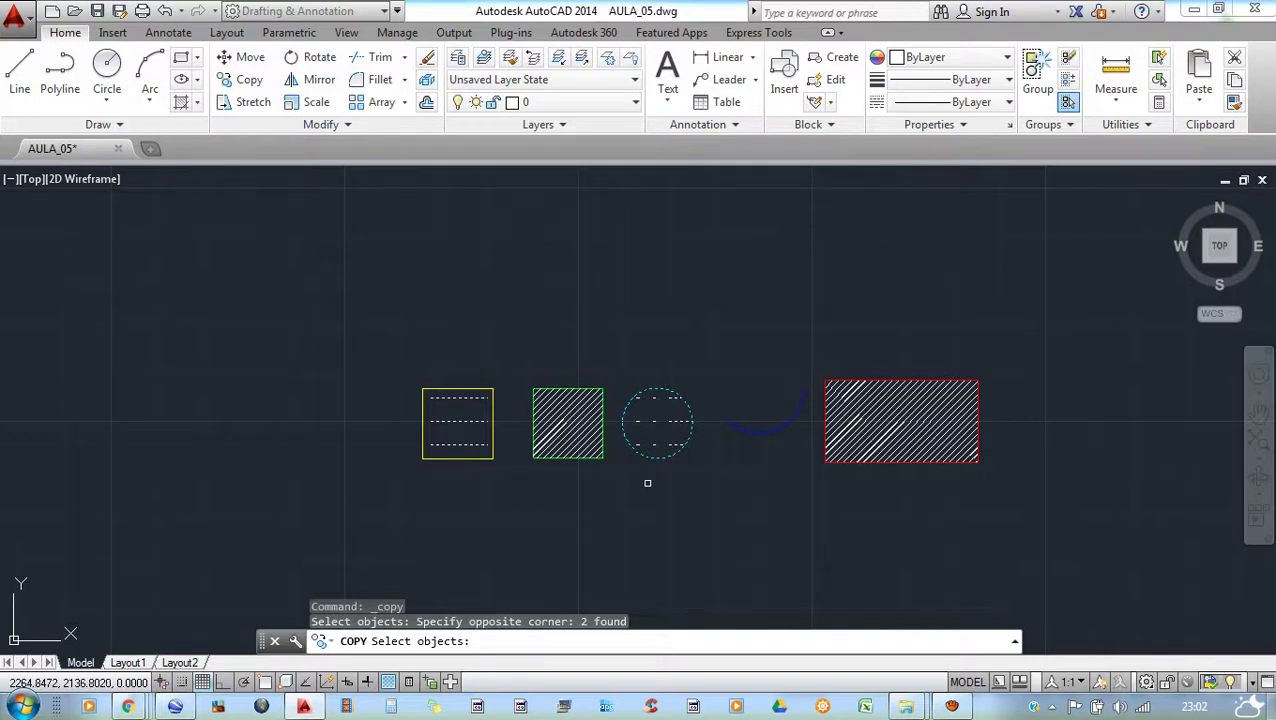
key(Return)
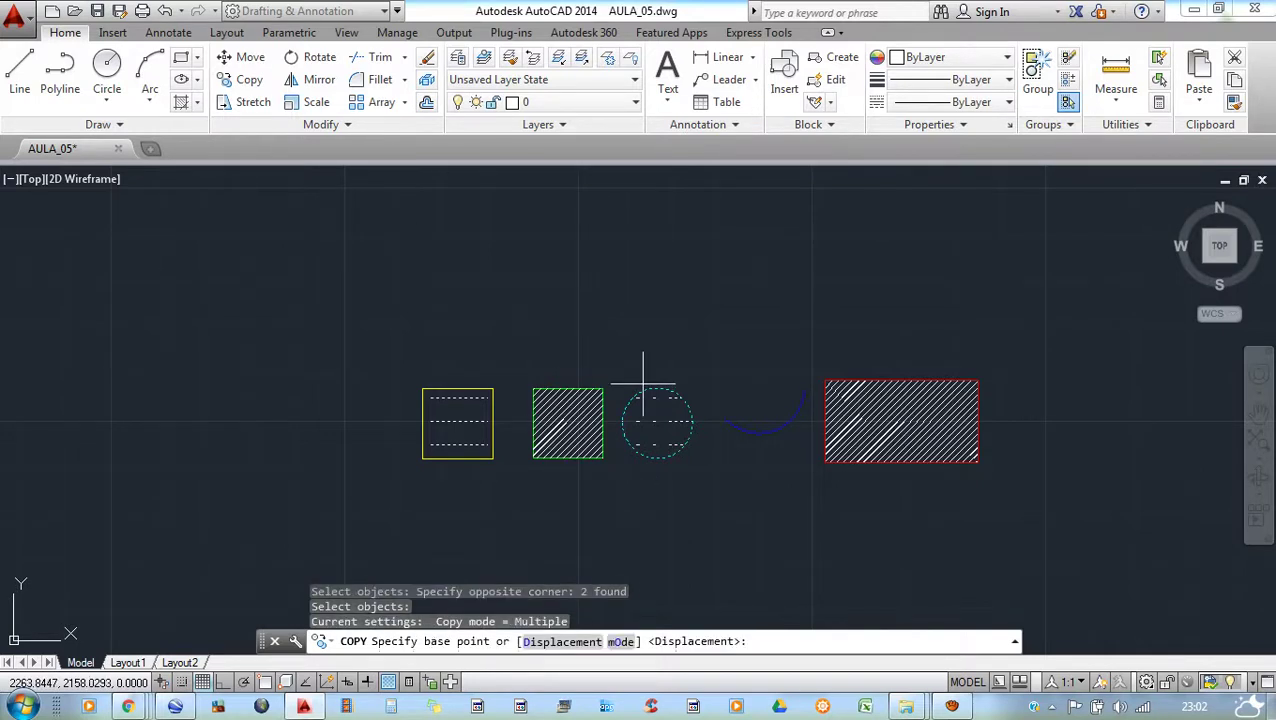
click(657, 421)
scroll(657, 421, down, 2)
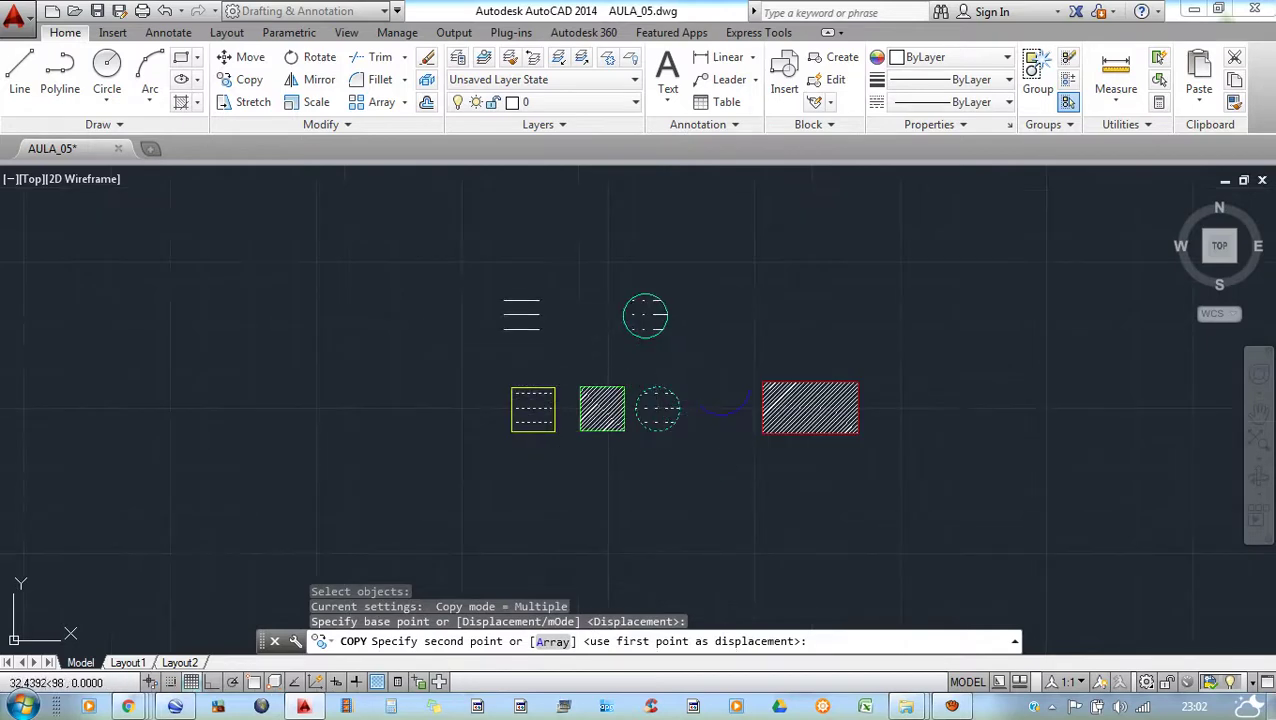
click(645, 316)
click(814, 287)
click(1015, 323)
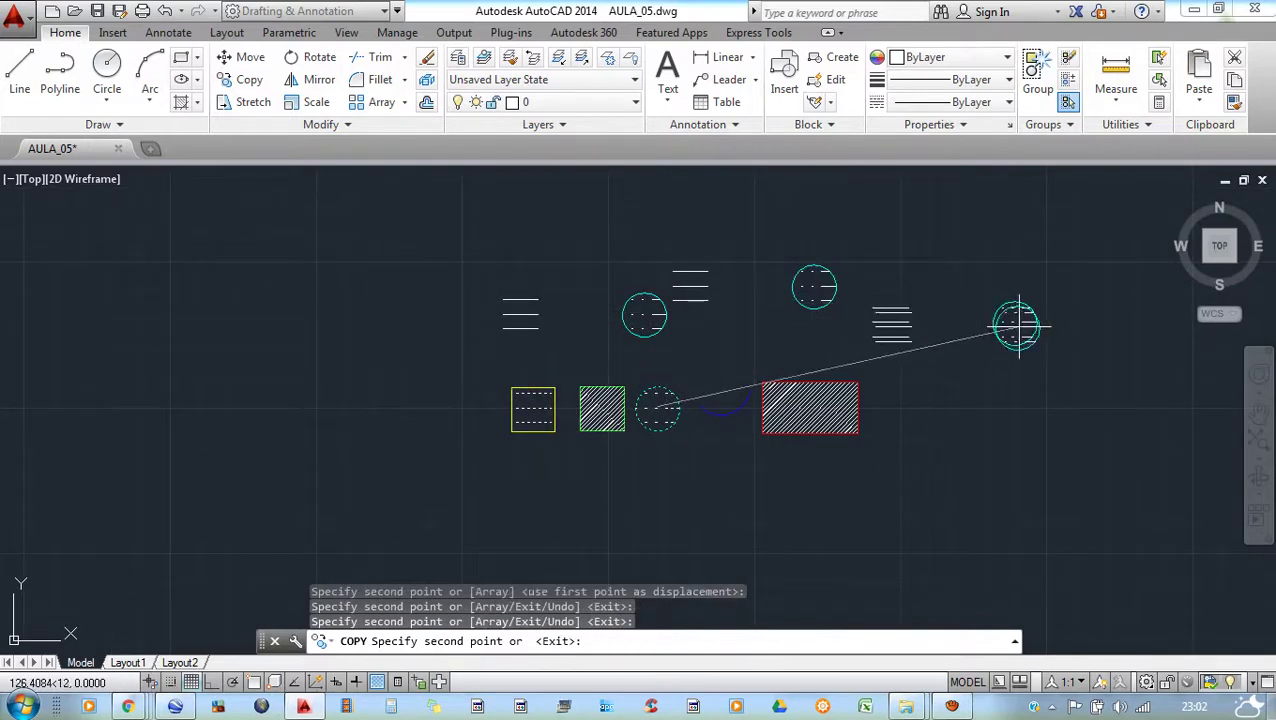
click(1100, 494)
click(997, 551)
click(800, 585)
click(642, 563)
click(514, 523)
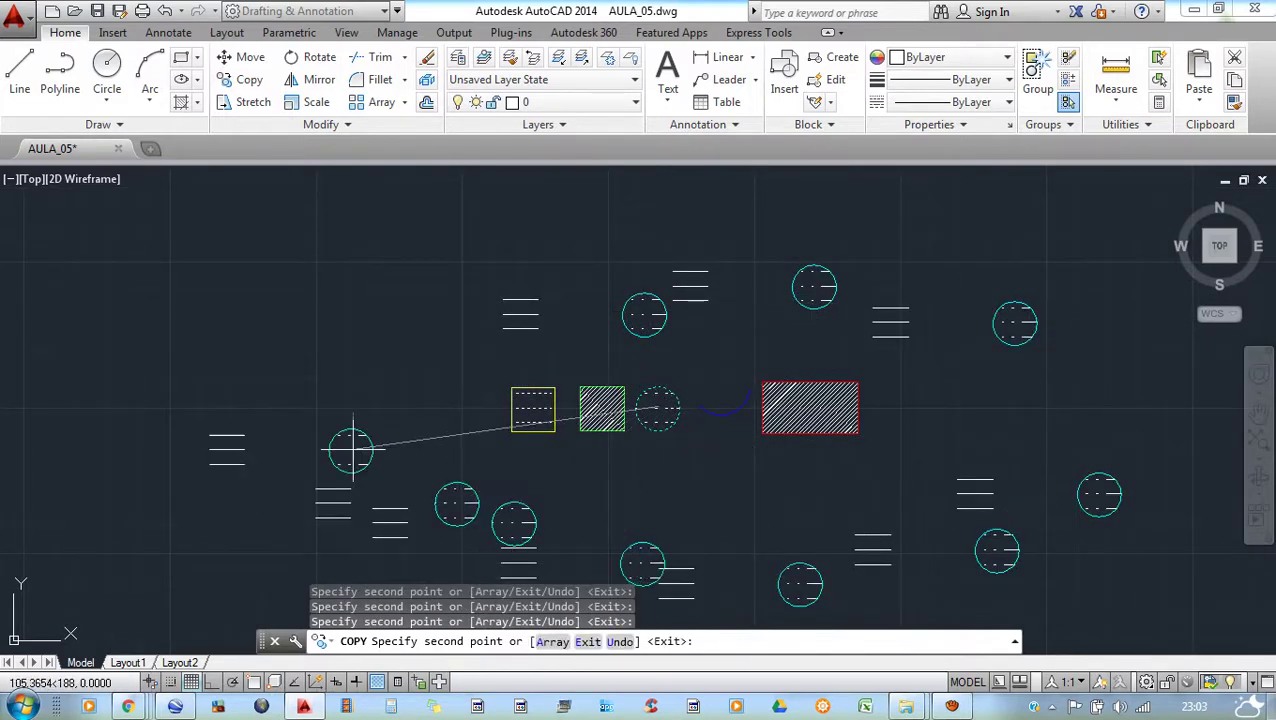
click(351, 451)
click(321, 362)
click(377, 312)
click(469, 246)
click(535, 229)
click(571, 227)
click(773, 230)
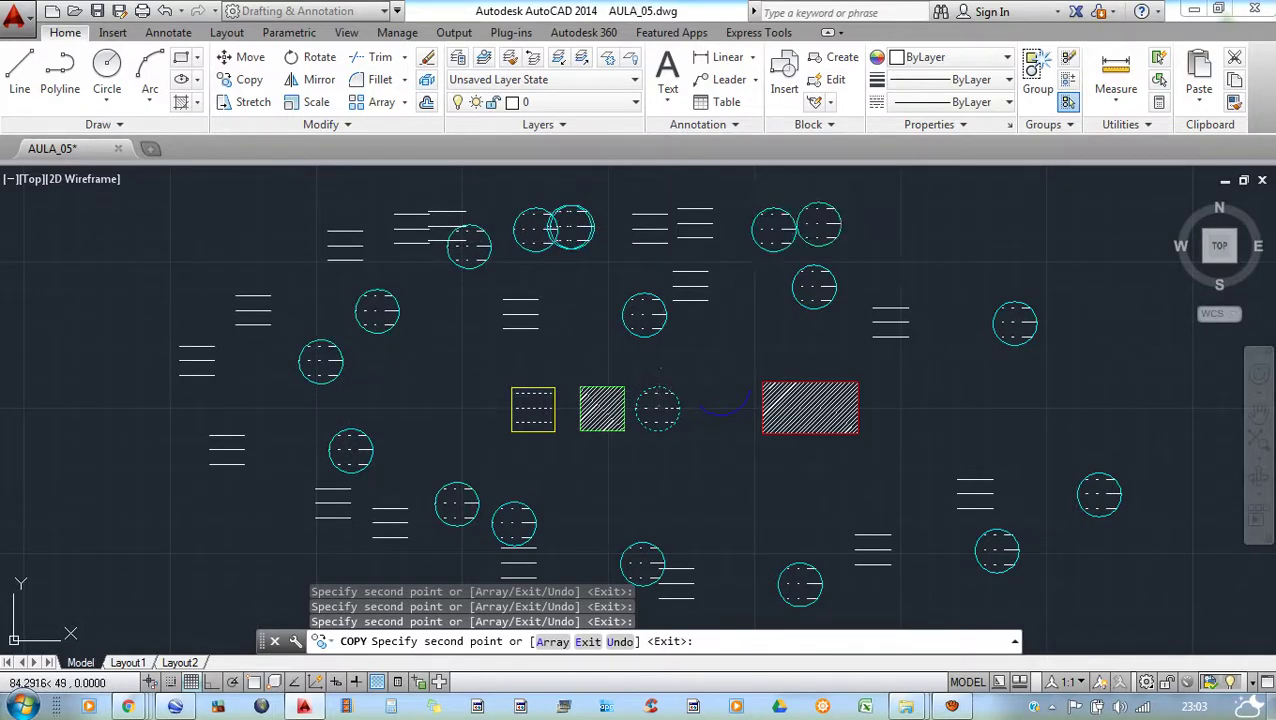
click(820, 224)
key(ctrl+z)
key(ctrl+z)
key(ctrl+z)
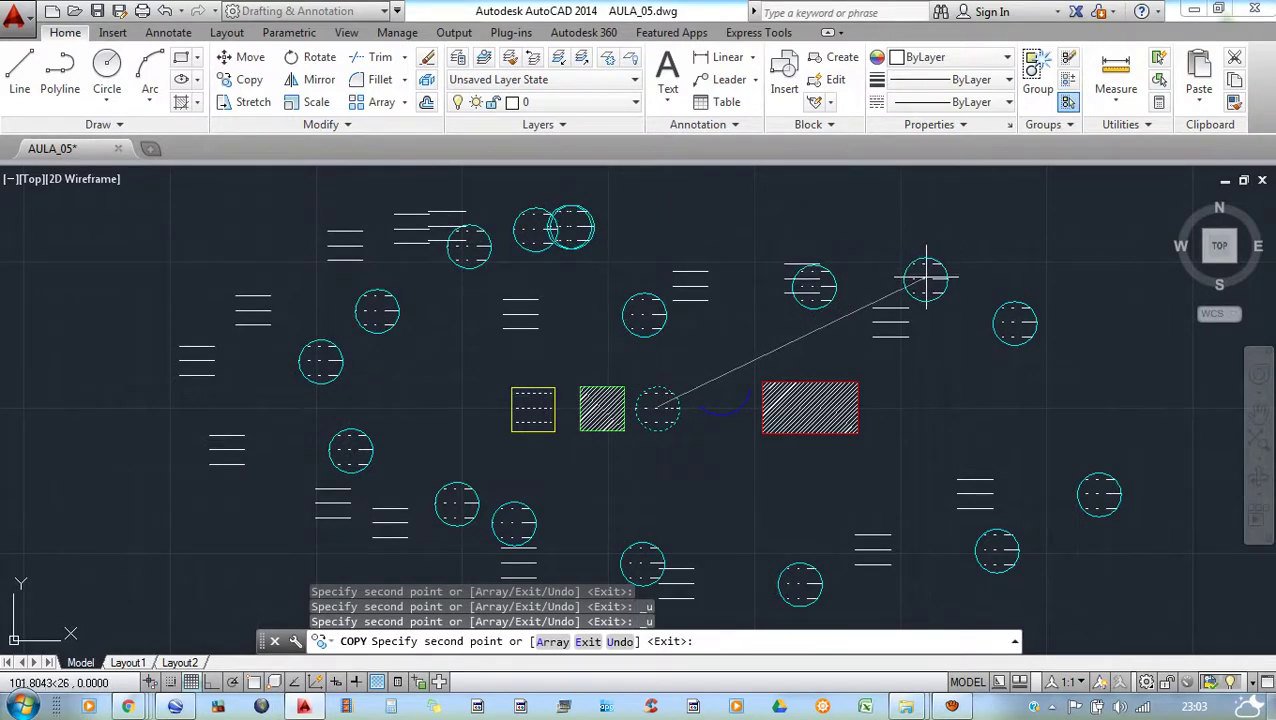
key(ctrl+z)
key(ctrl+z)
key(ctrl+z)
key(ctrl+z)
key(ctrl+z)
key(ctrl+z)
key(ctrl+z)
key(ctrl+z)
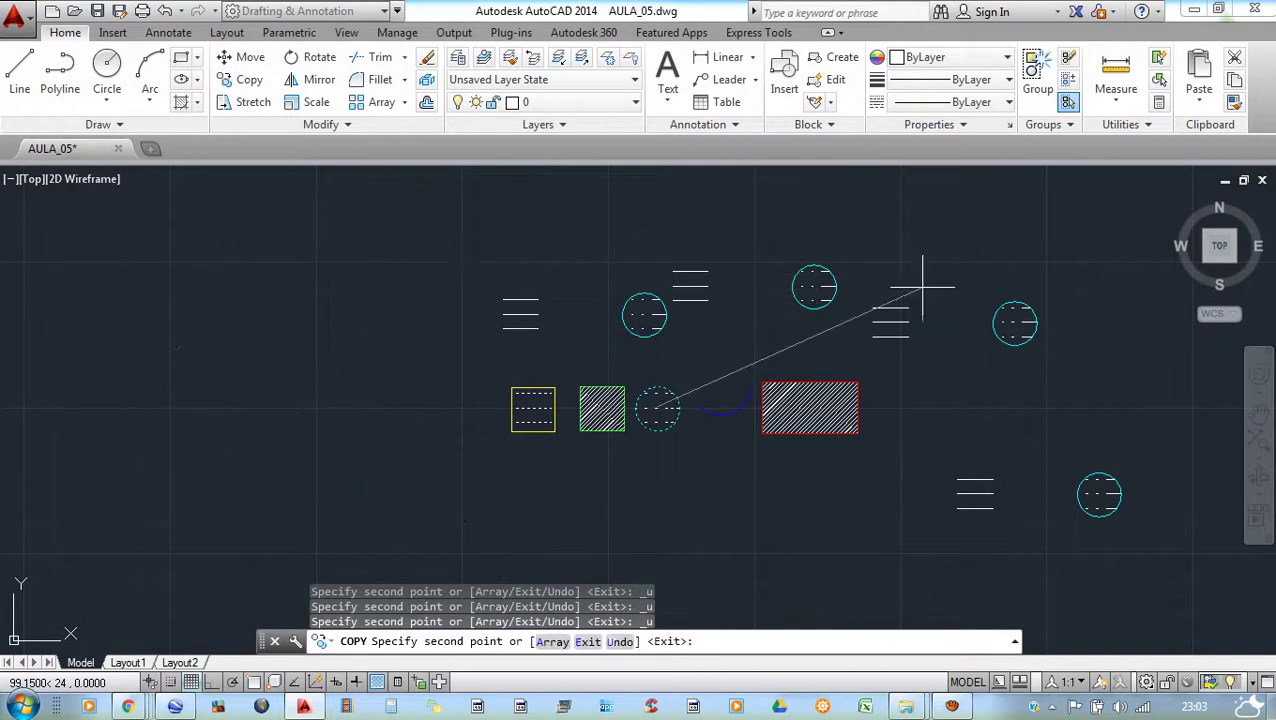
key(ctrl+z)
key(ctrl+z)
key(ctrl+z)
text(z)
key(Return)
text(z)
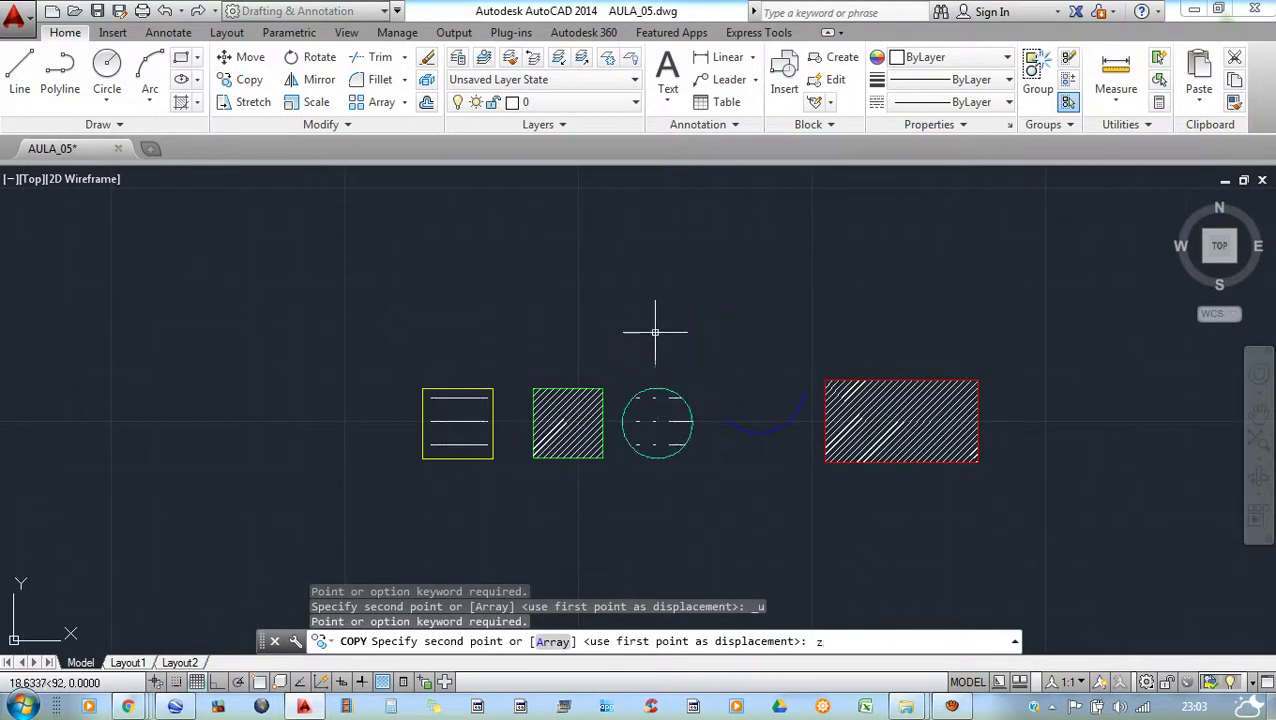
key(Escape)
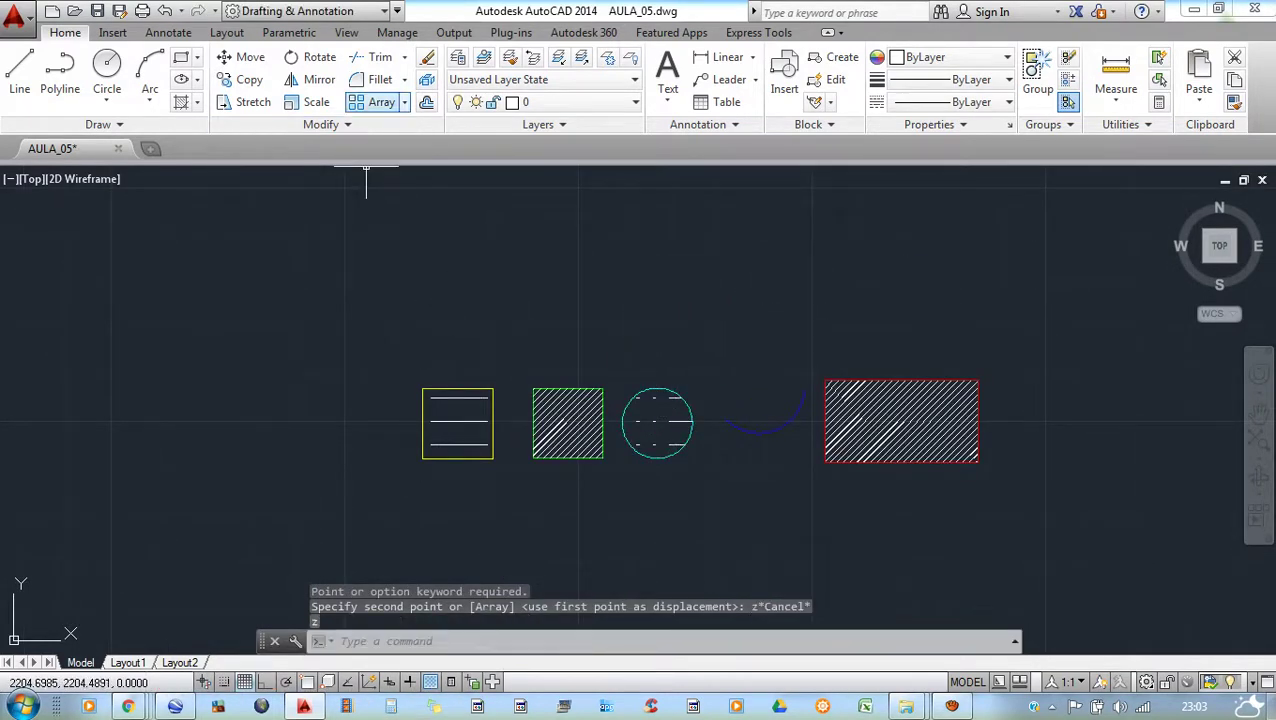
- Copy the red rectangle's outline three times straight upward with Ortho on
click(249, 79)
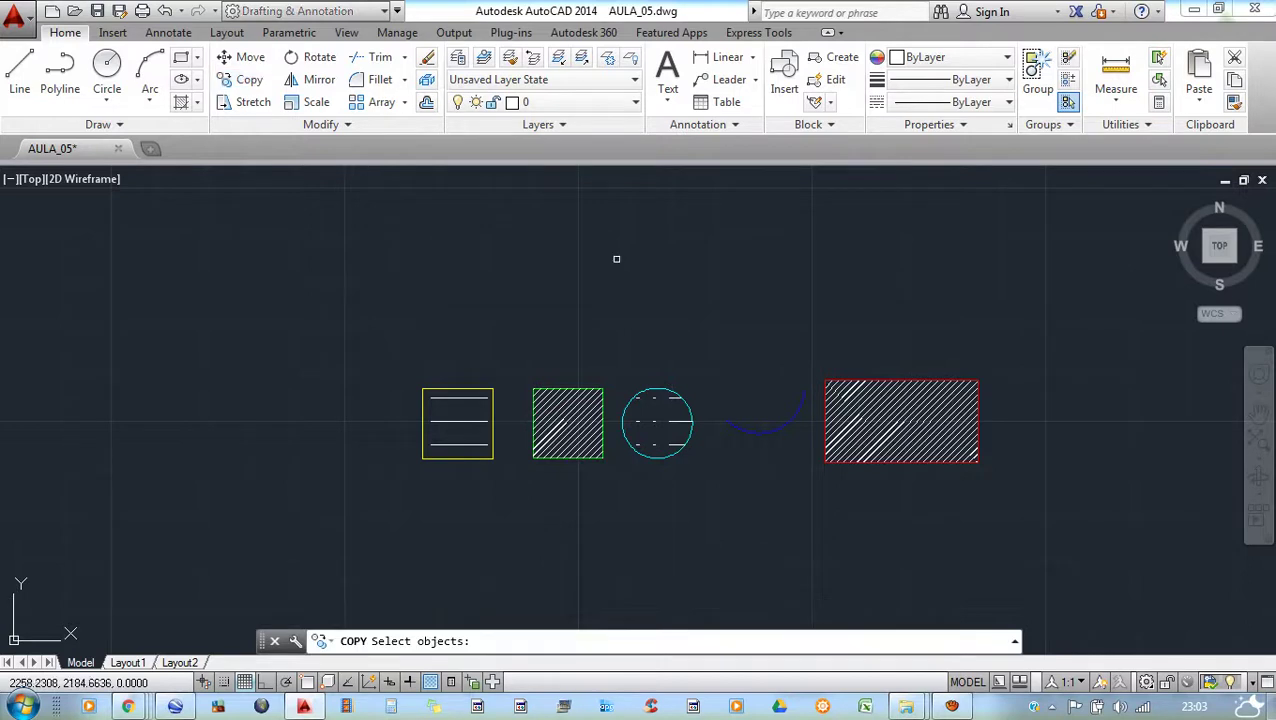
click(821, 395)
key(Return)
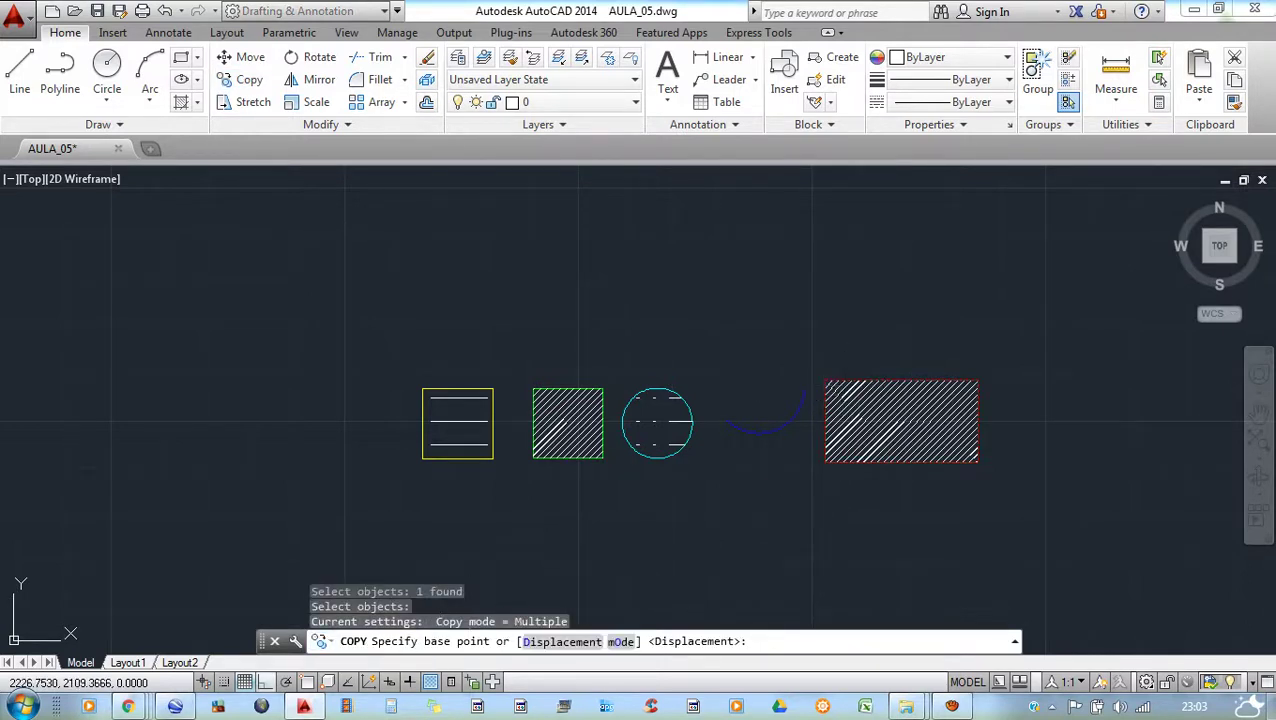
key(F8)
click(882, 347)
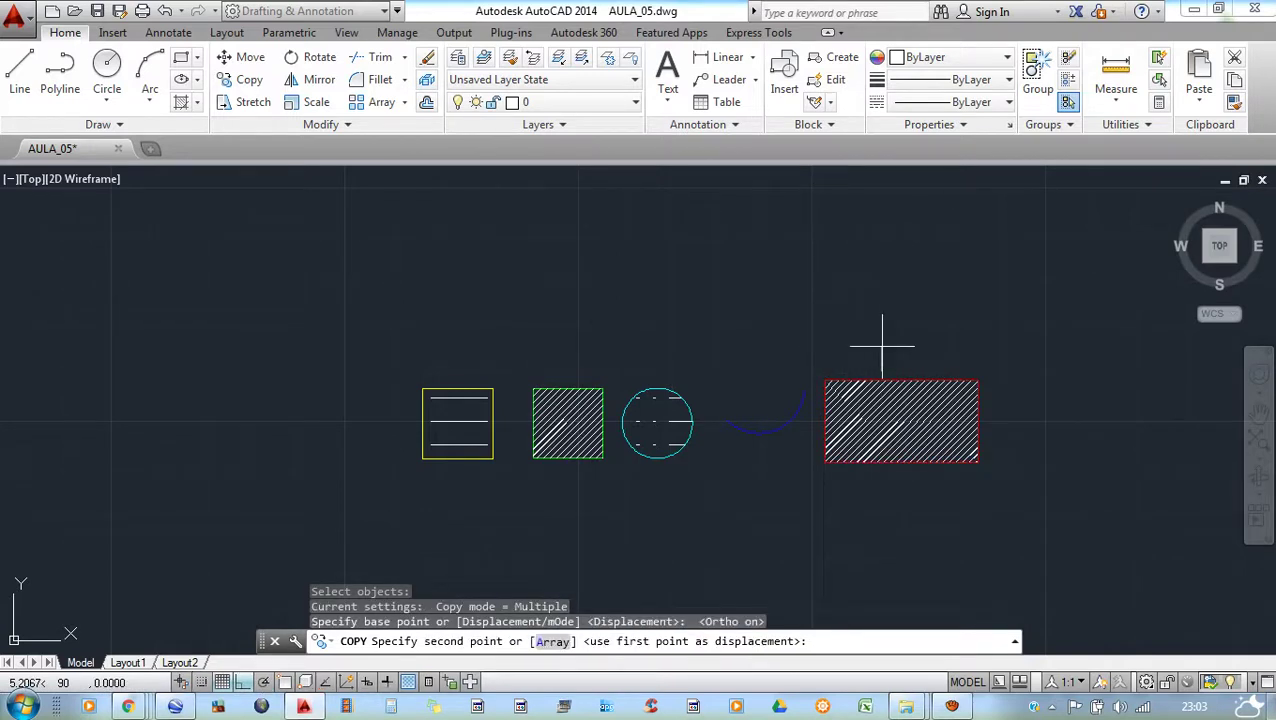
click(873, 254)
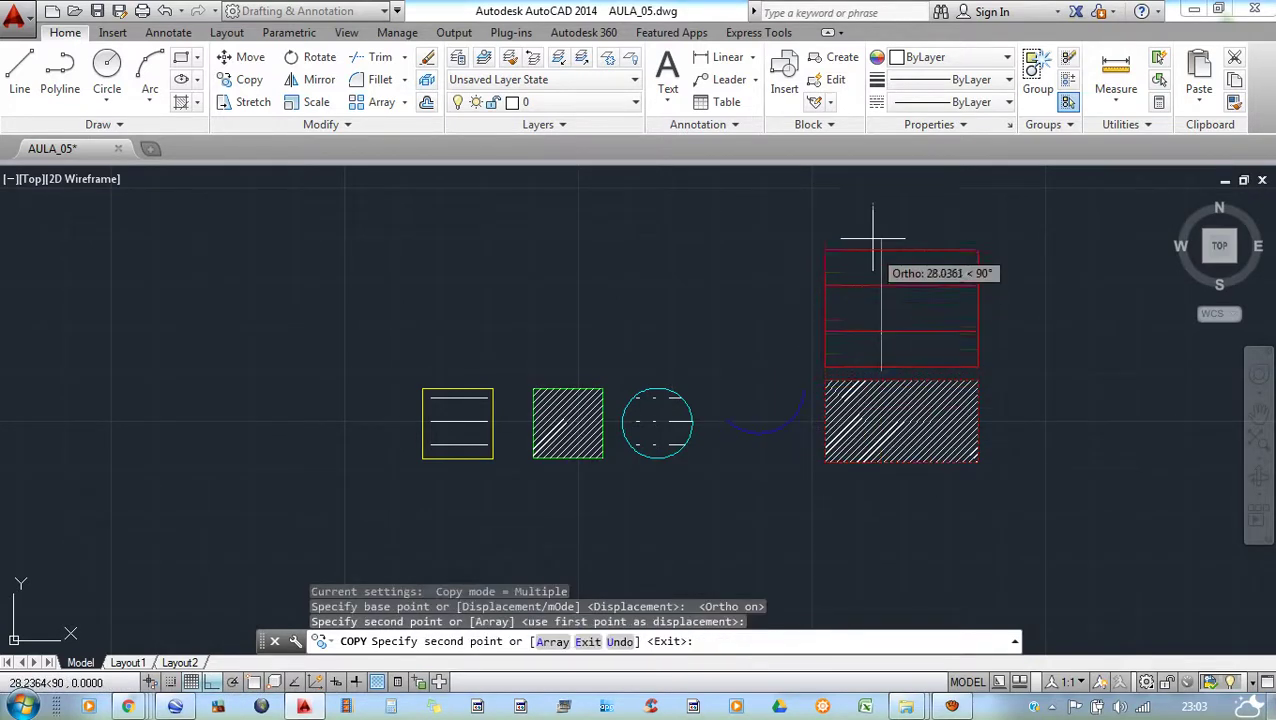
scroll(865, 295, down, 5)
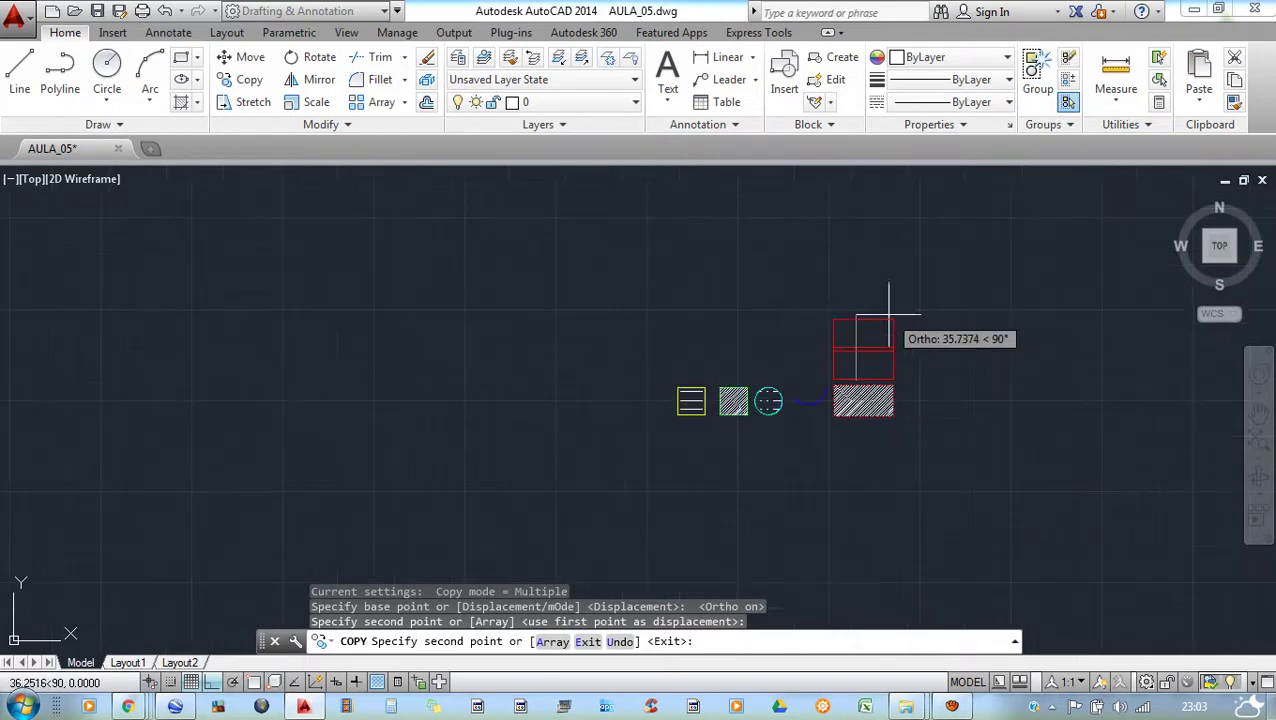
scroll(888, 317, up, 4)
click(890, 300)
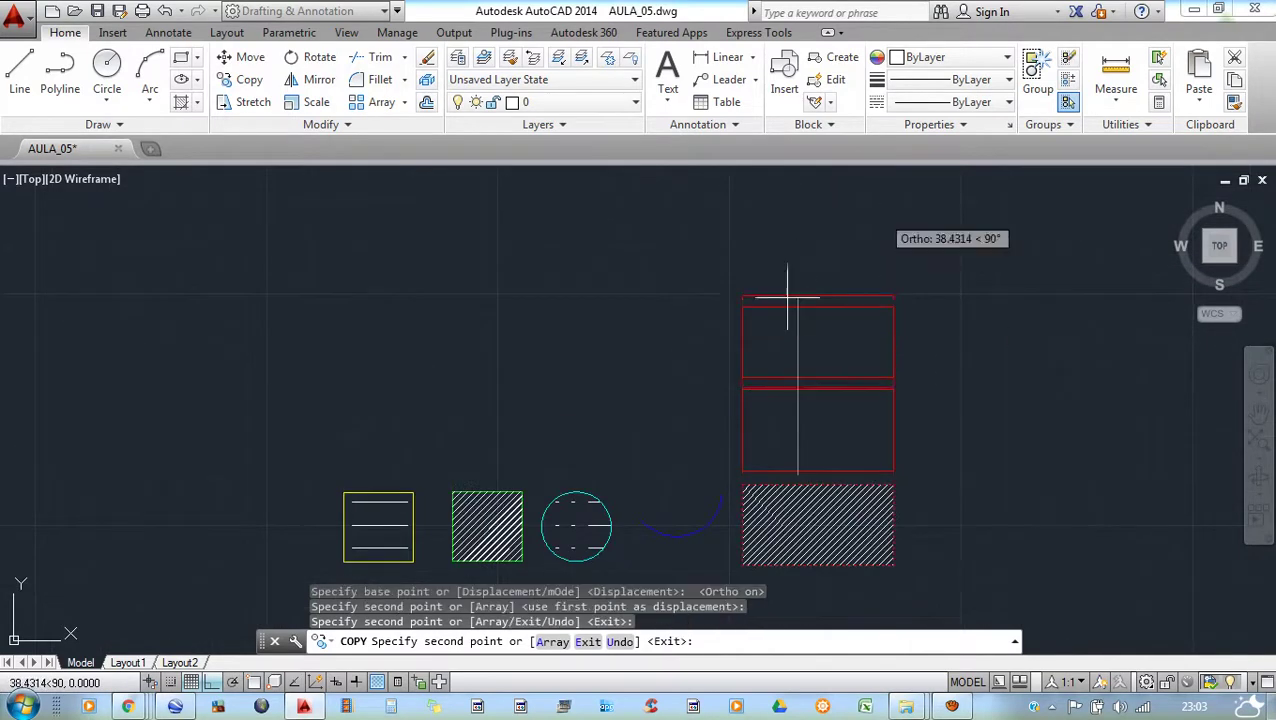
scroll(883, 285, down, 2)
scroll(849, 190, up, 3)
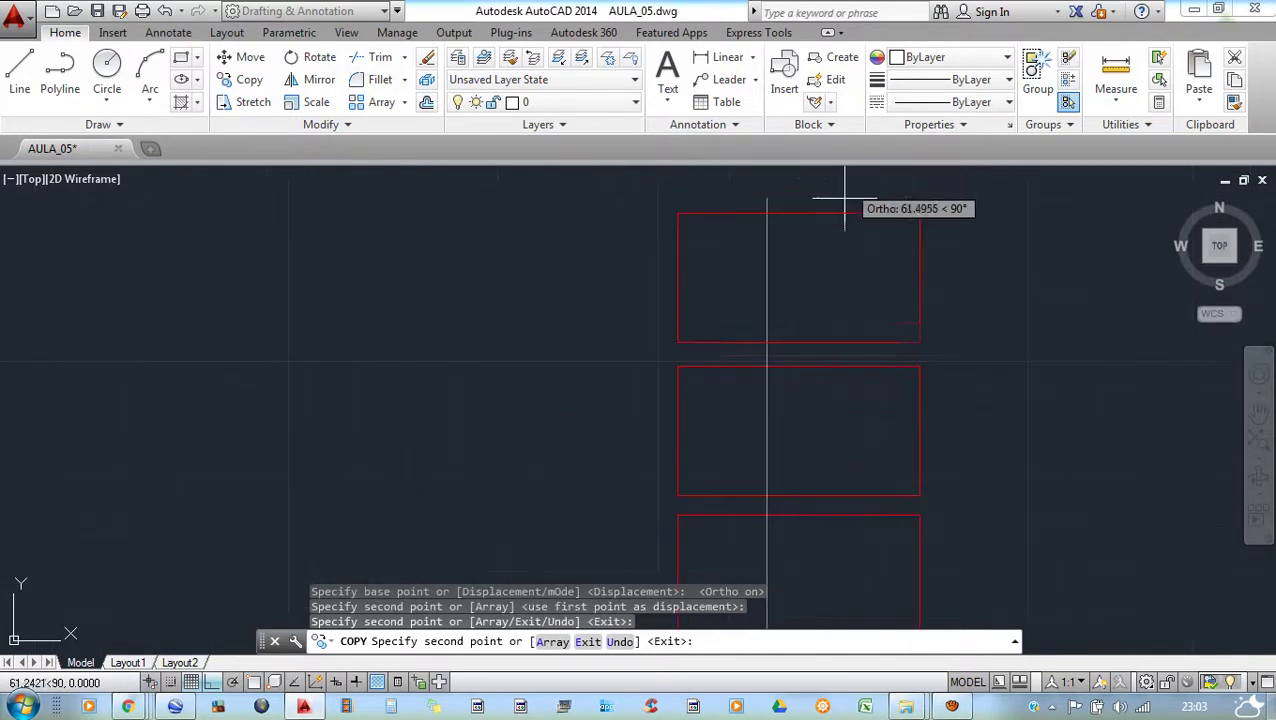
click(849, 199)
scroll(840, 220, down, 6)
scroll(840, 210, up, 4)
key(Escape)
scroll(840, 265, up, 2)
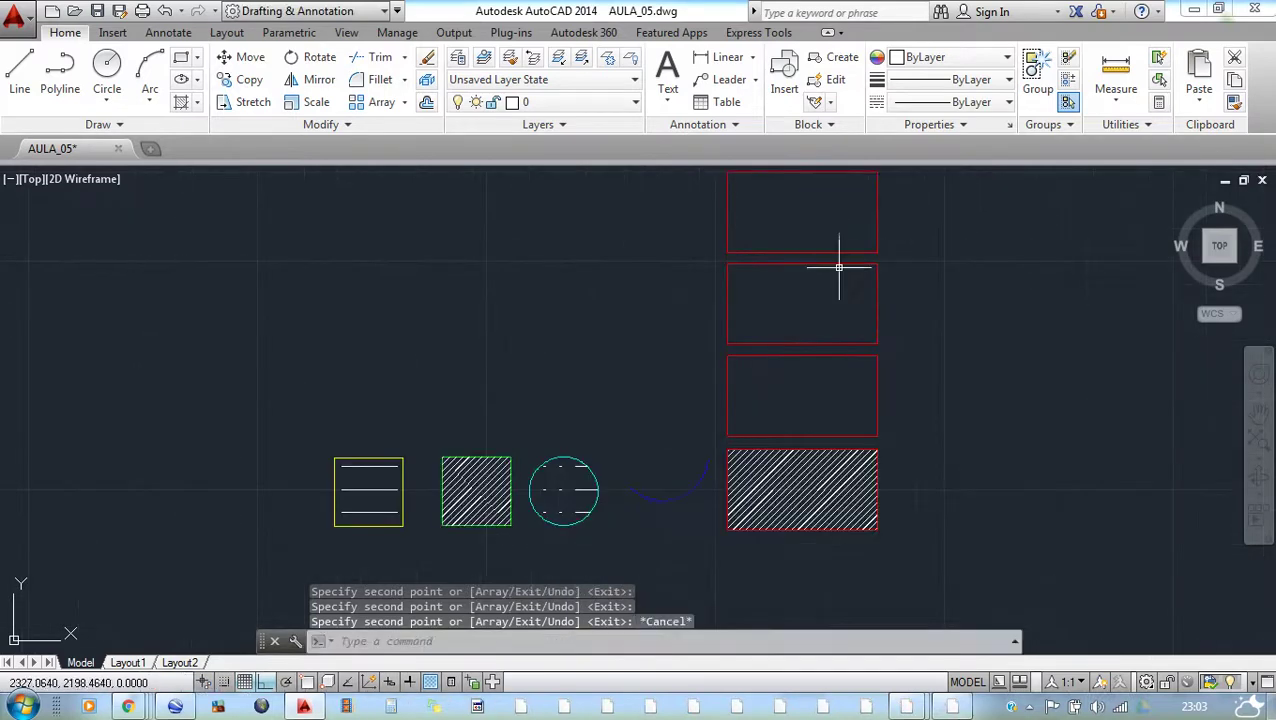
scroll(830, 330, down, 2)
- Copy the circle four times in a vertical stack above the original
click(821, 409)
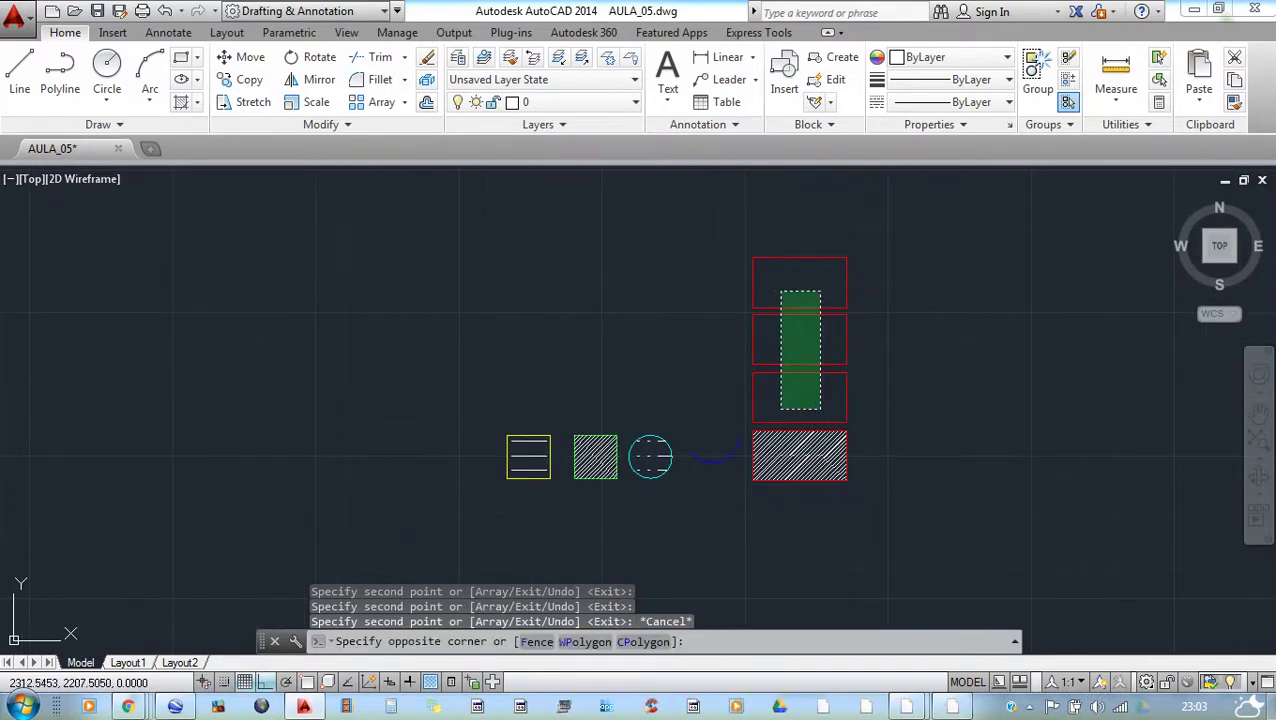
click(781, 292)
key(Escape)
key(Return)
click(671, 450)
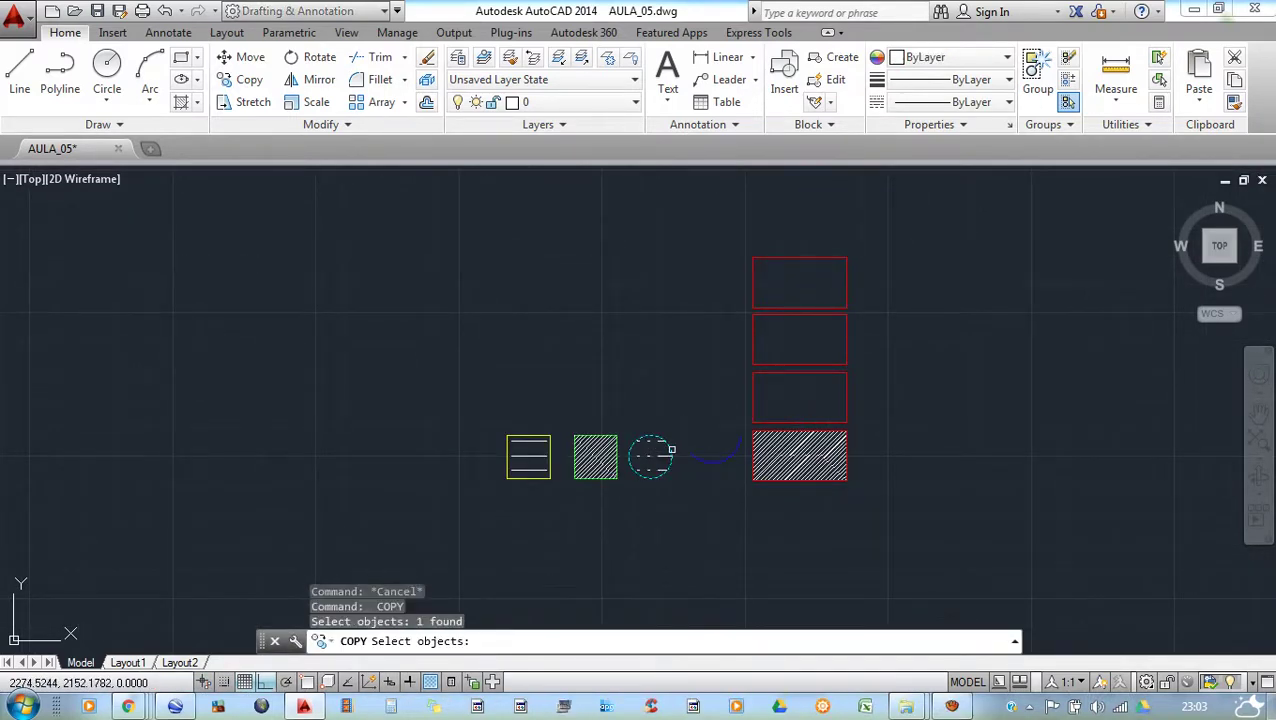
key(Return)
click(656, 443)
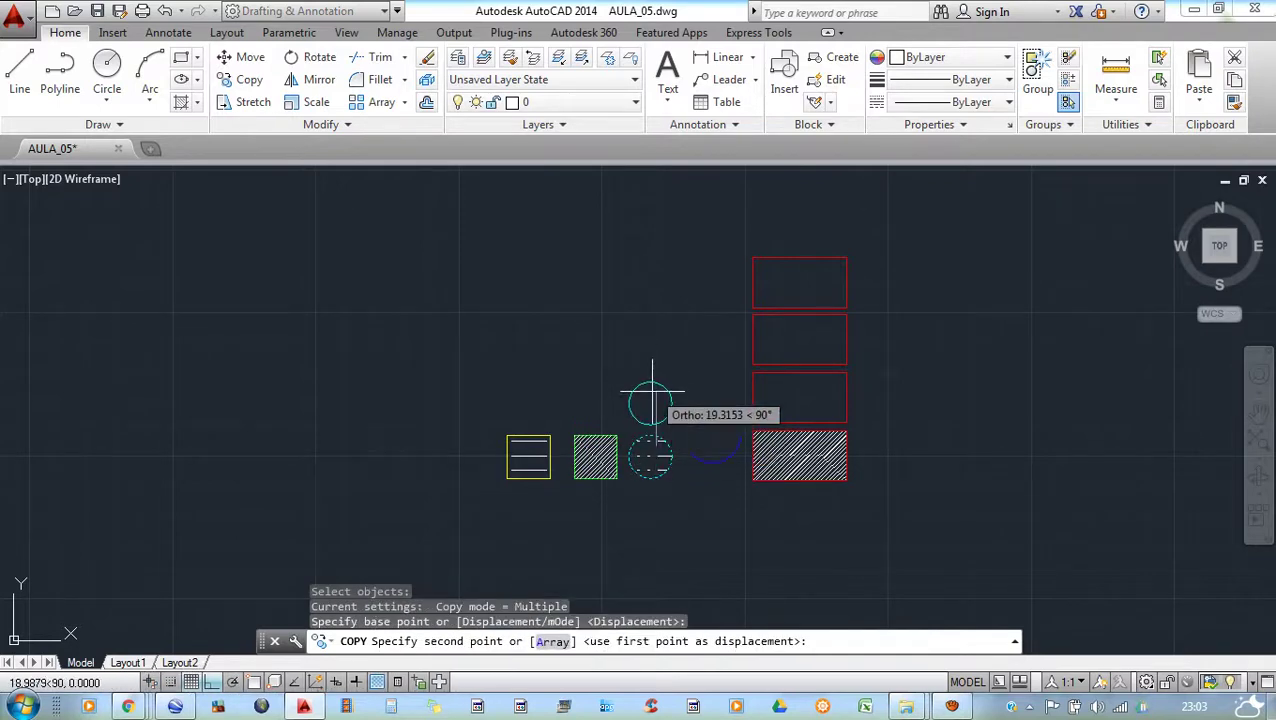
click(657, 391)
click(658, 325)
click(657, 266)
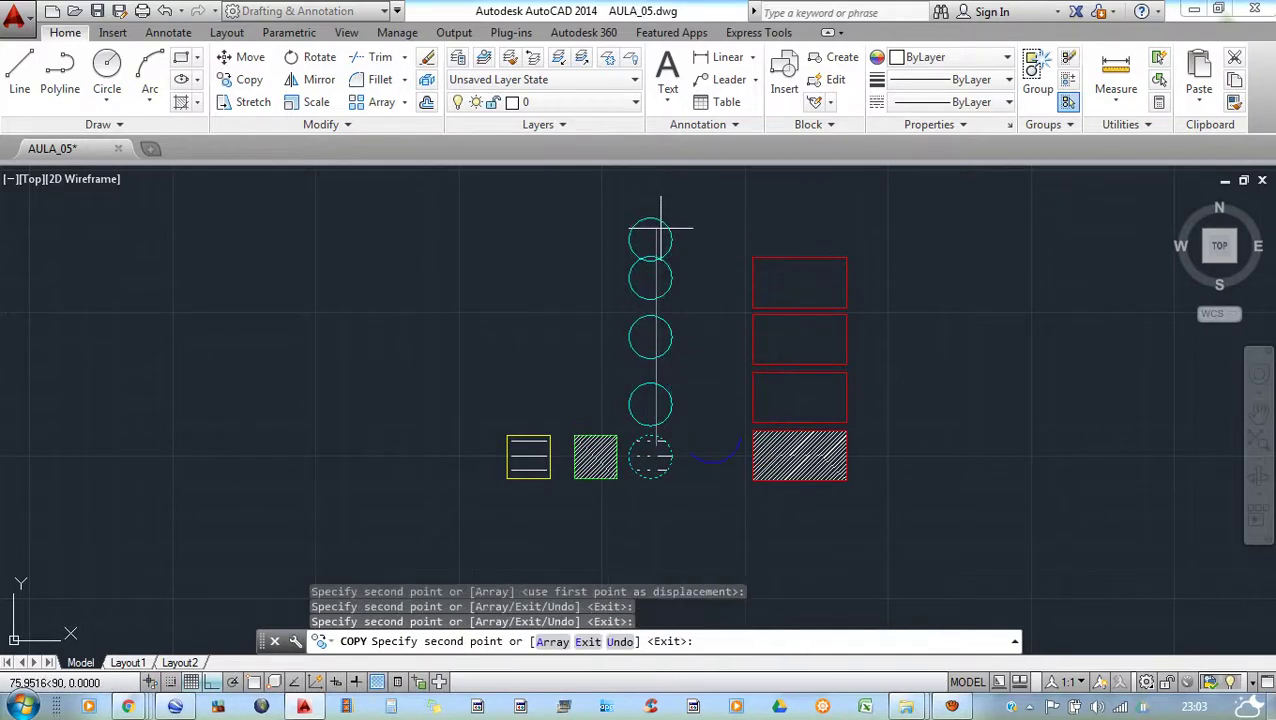
click(652, 226)
key(Escape)
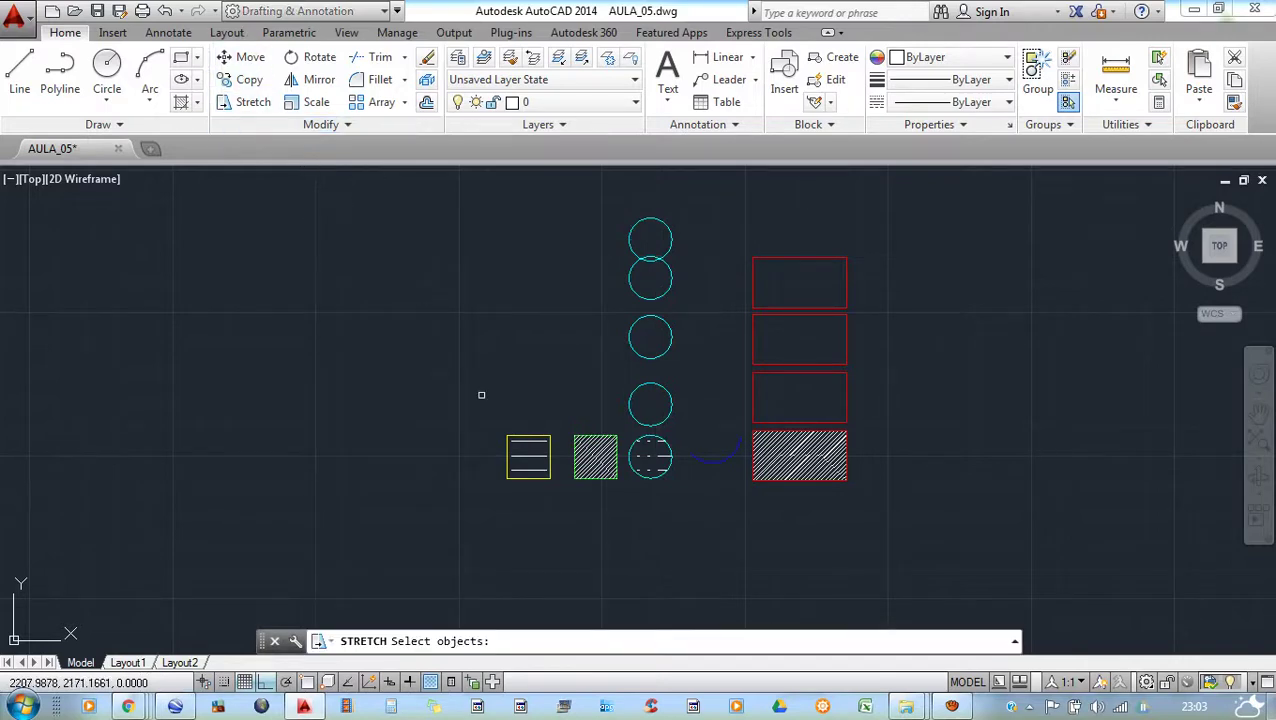
- Stretch the yellow box's lines left, undo it, and start Rotate with RO
click(512, 438)
key(Return)
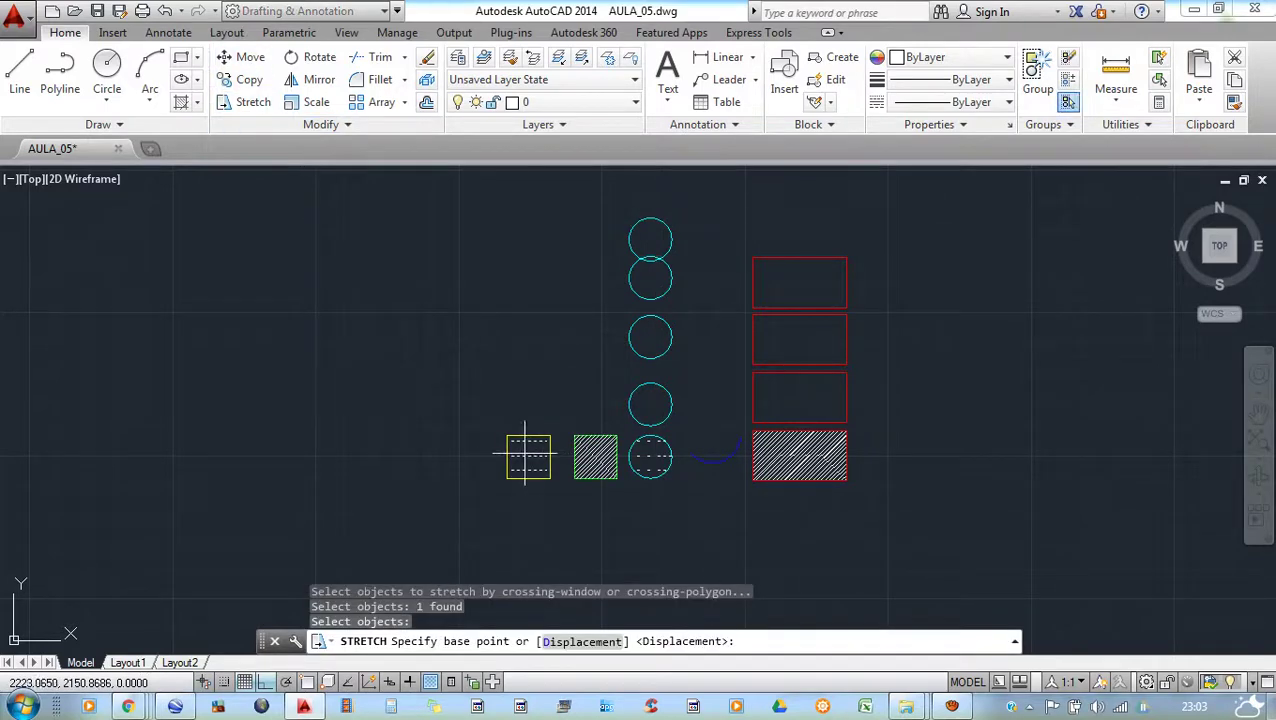
click(410, 397)
click(266, 397)
click(256, 370)
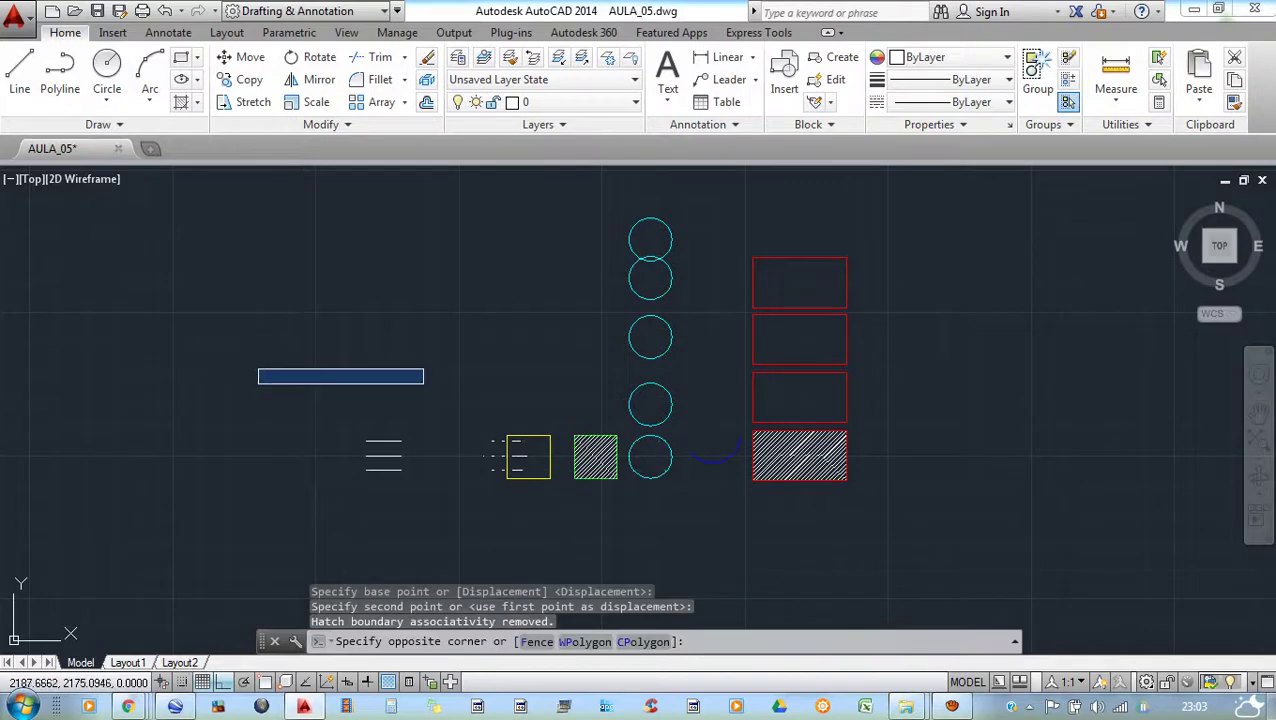
key(ctrl+z)
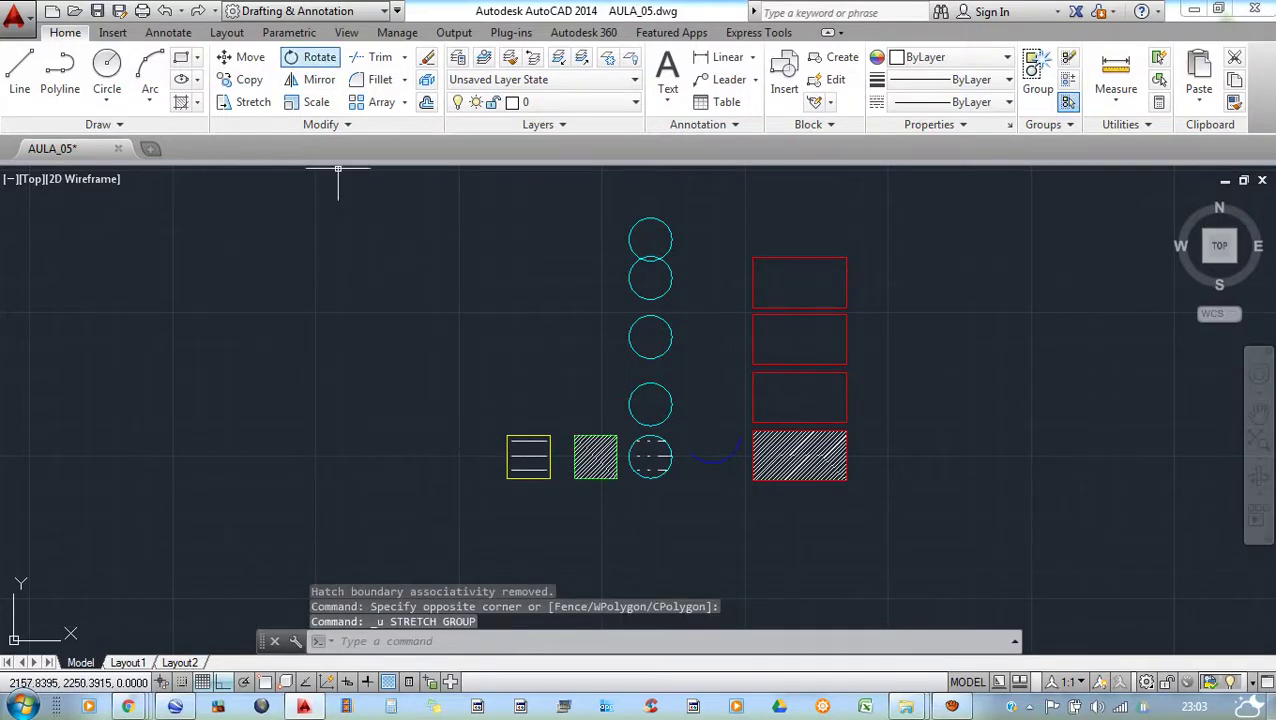
key(Escape)
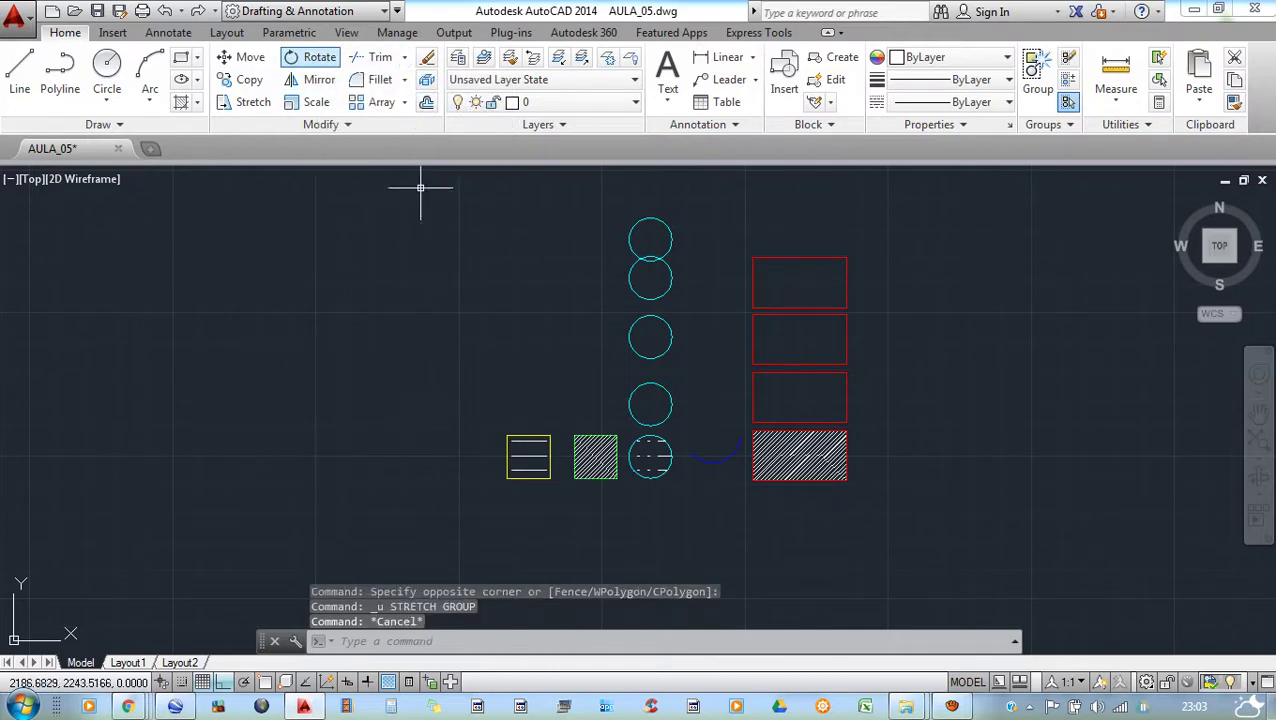
text(ro)
key(Return)
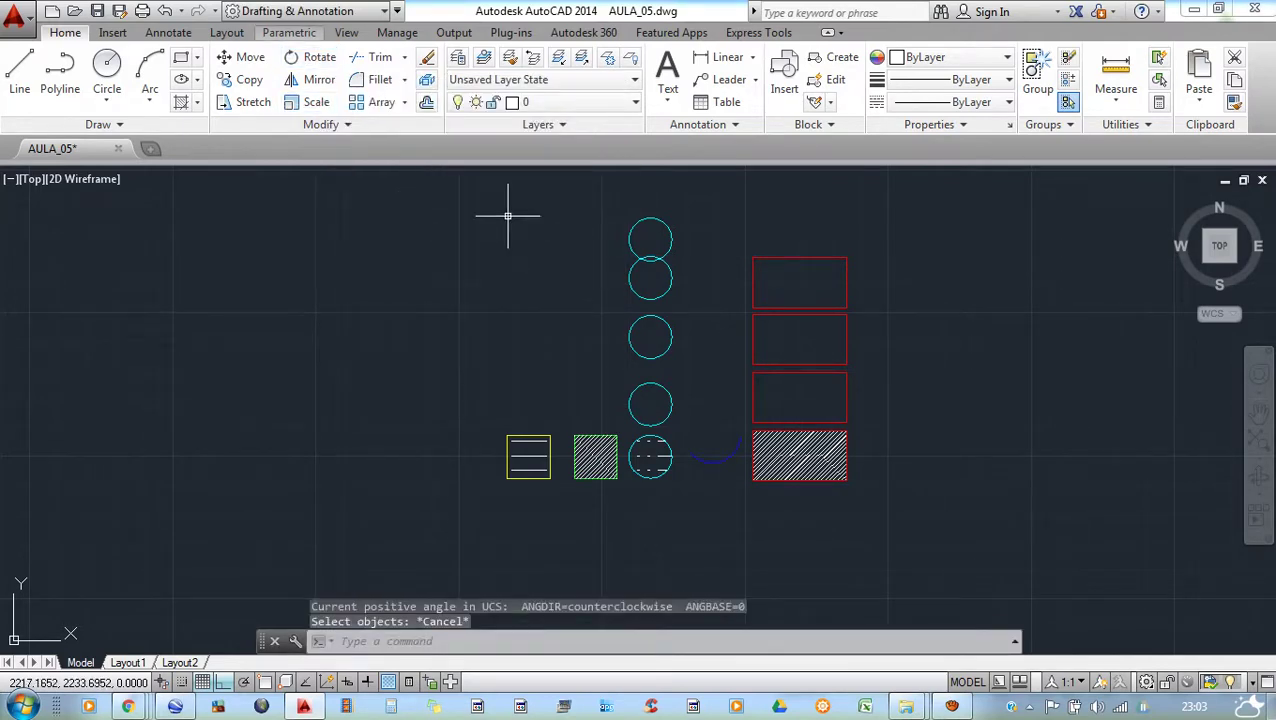
click(796, 362)
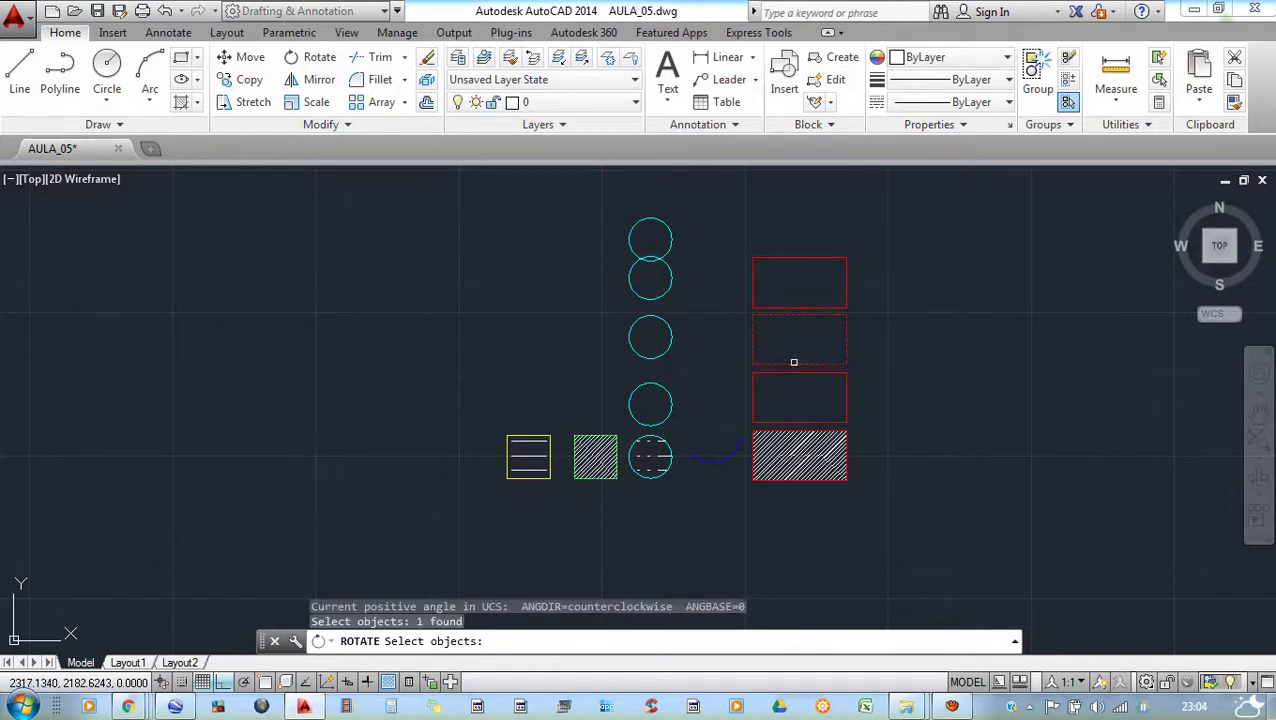
key(Return)
click(800, 345)
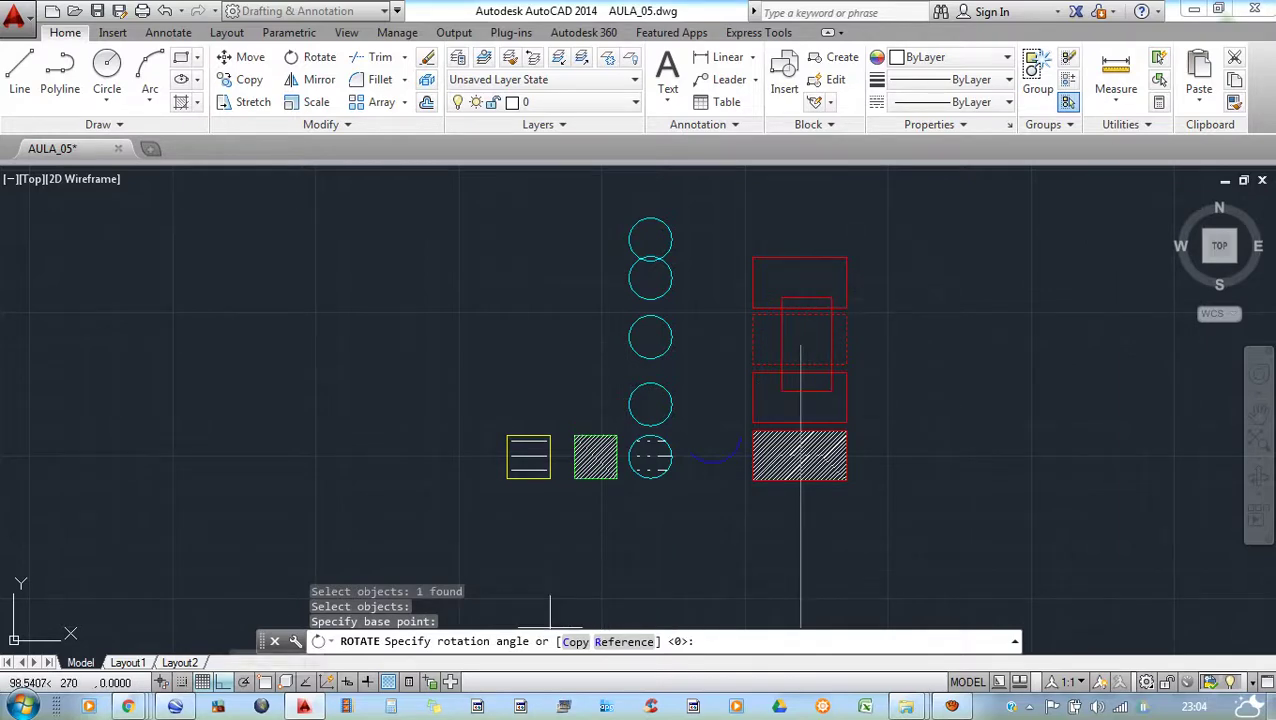
click(222, 681)
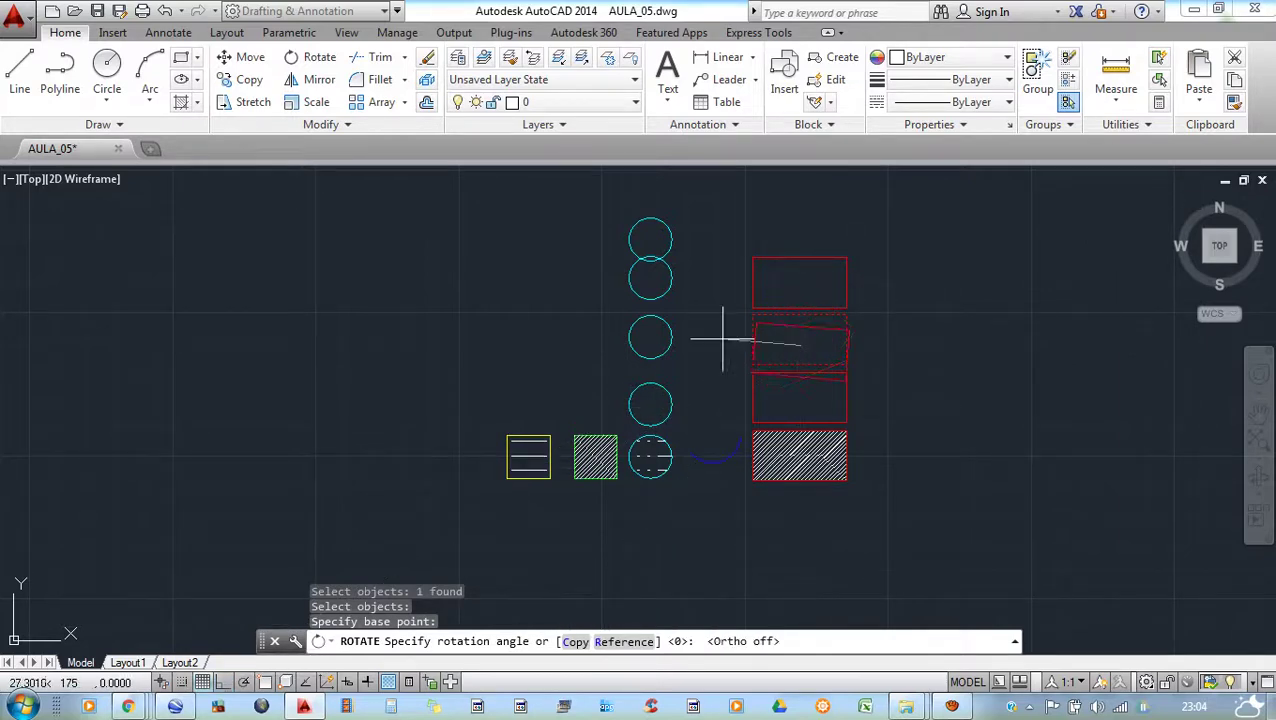
scroll(974, 319, up, 2)
scroll(906, 362, up, 2)
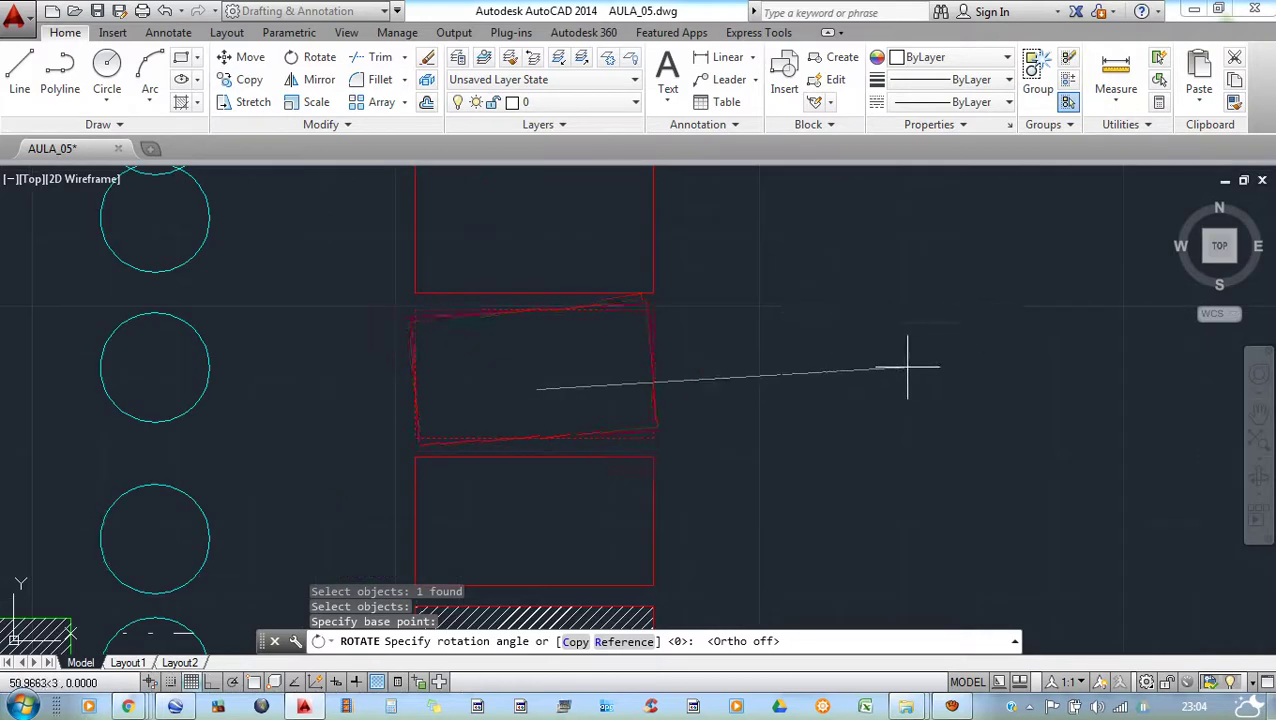
scroll(832, 396, up, 2)
scroll(995, 406, down, 2)
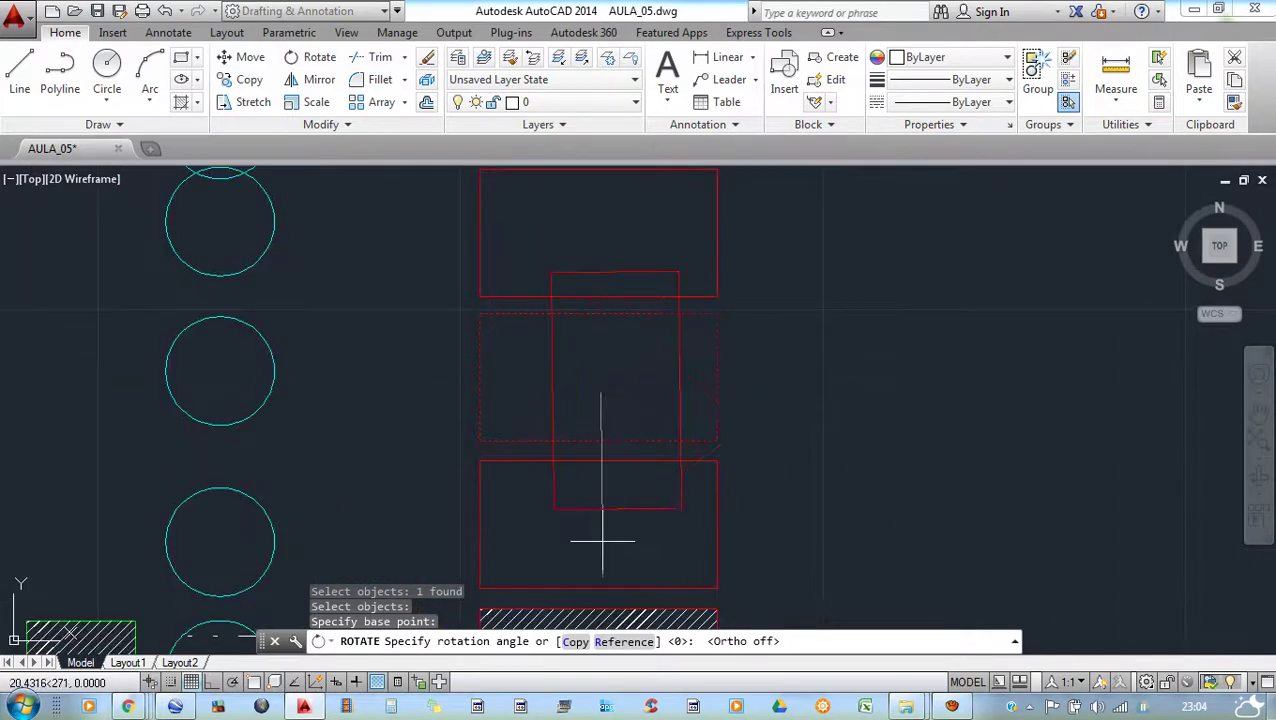
key(Return)
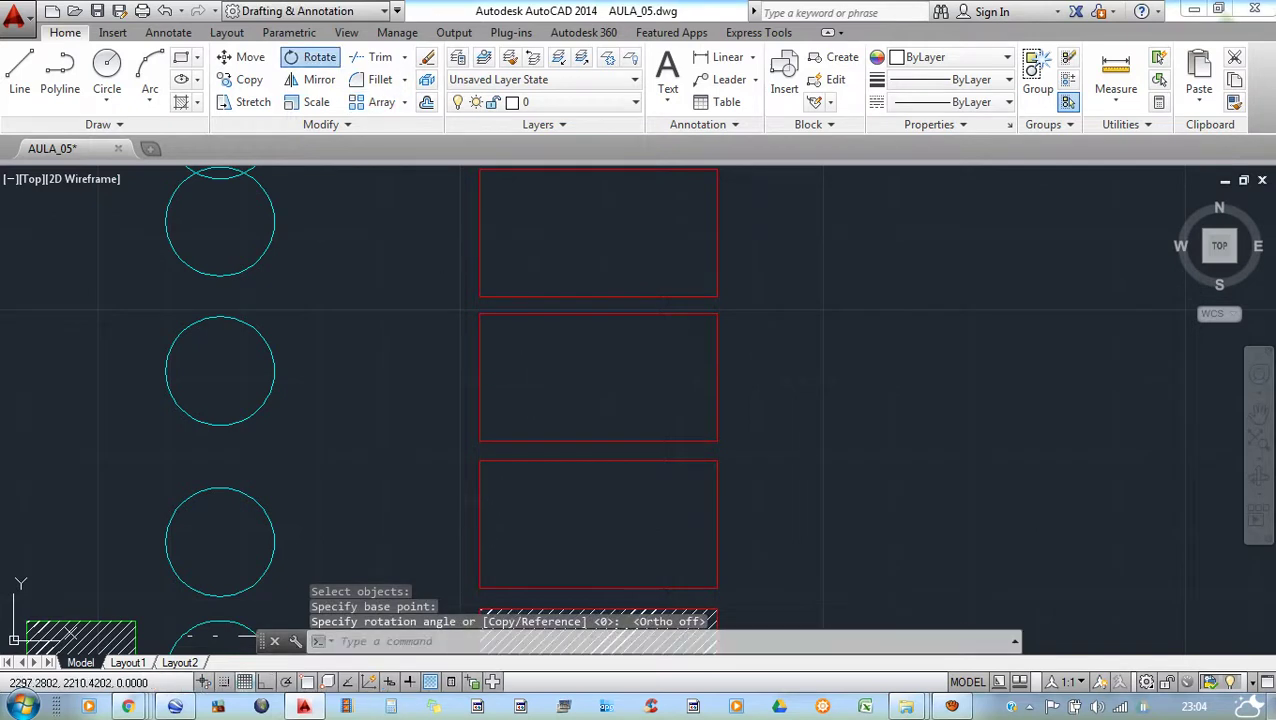
key(Return)
click(714, 392)
click(681, 388)
key(Return)
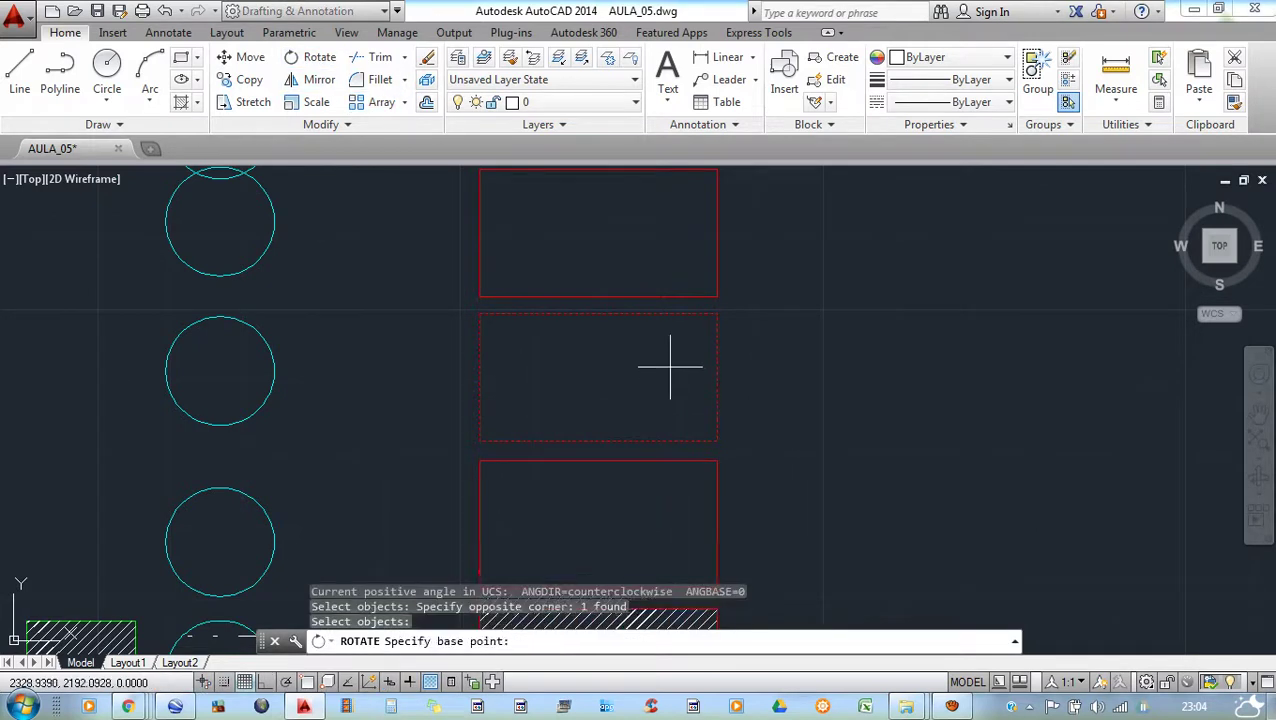
click(676, 363)
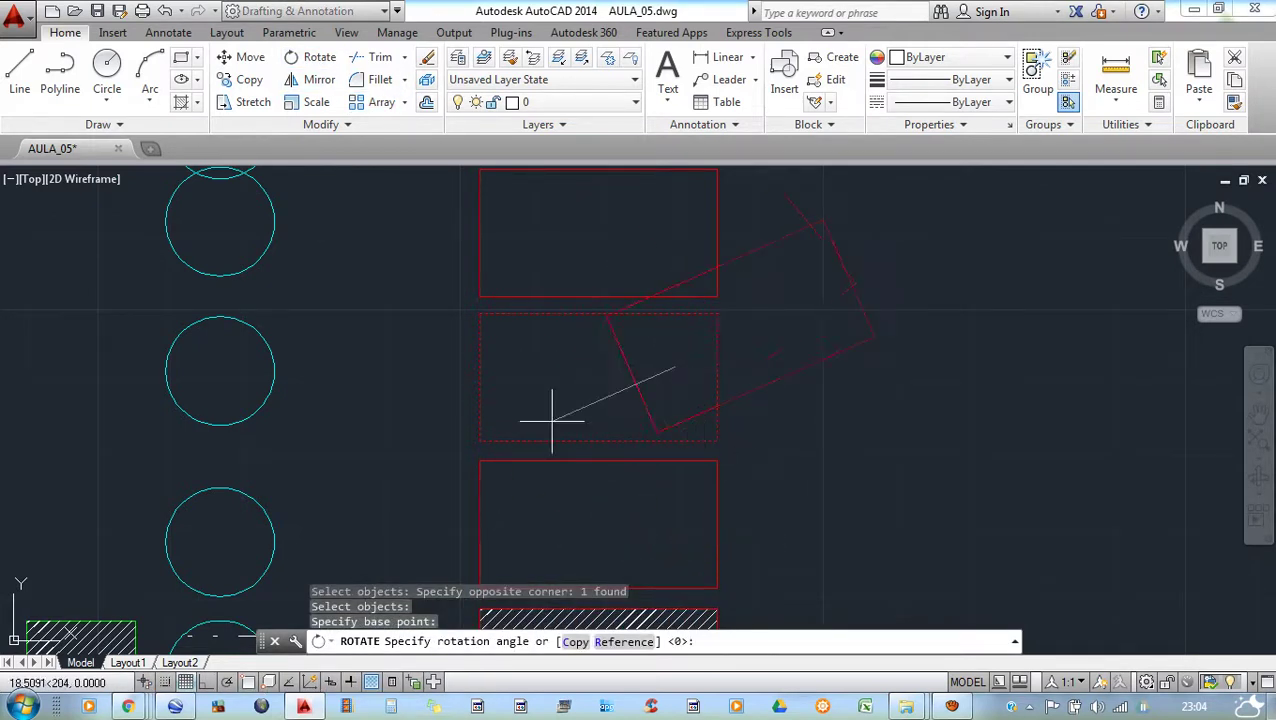
key(Return)
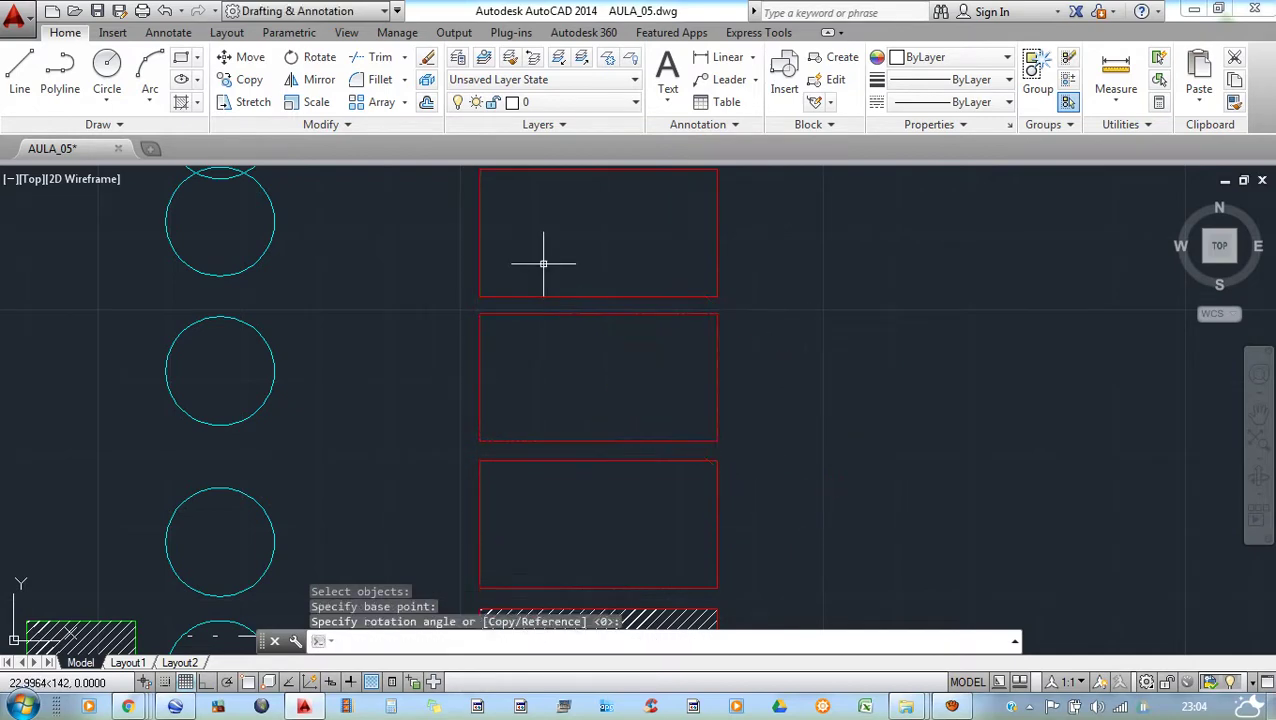
key(Escape)
text(pr)
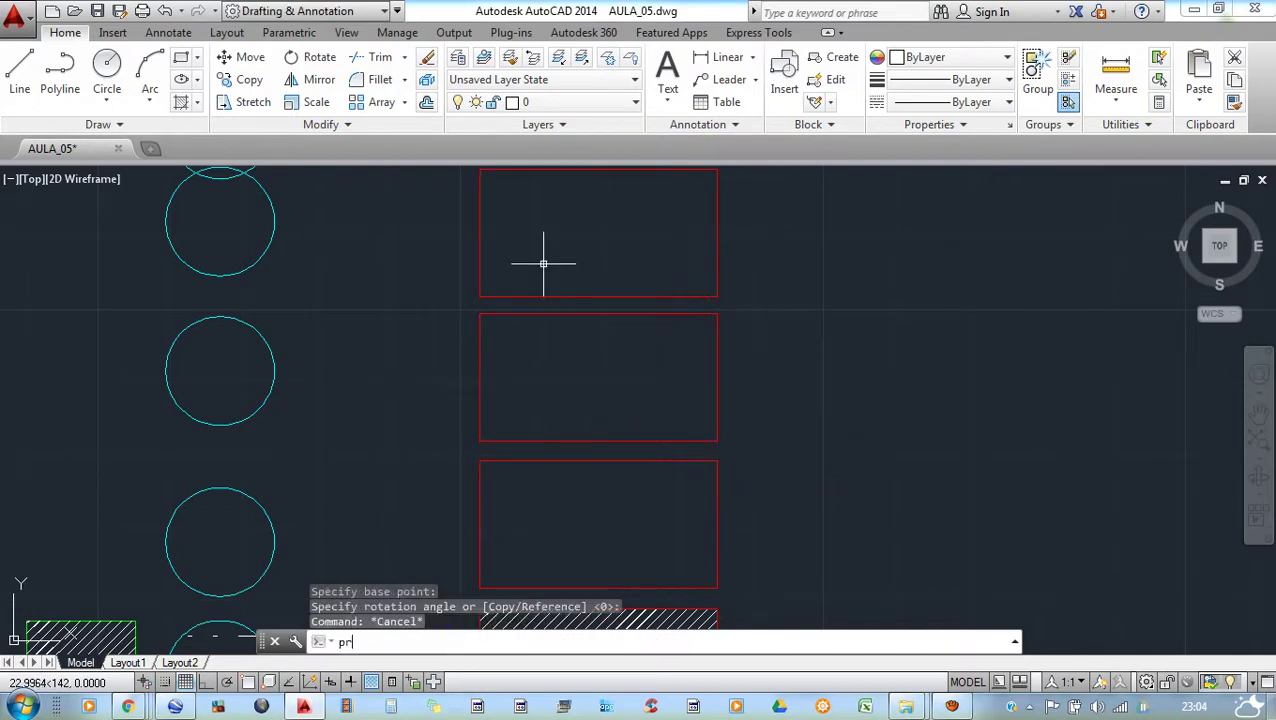
- Show Properties for the middle red rectangle: closed polyline, area 575.1781, length 100.6041
key(Return)
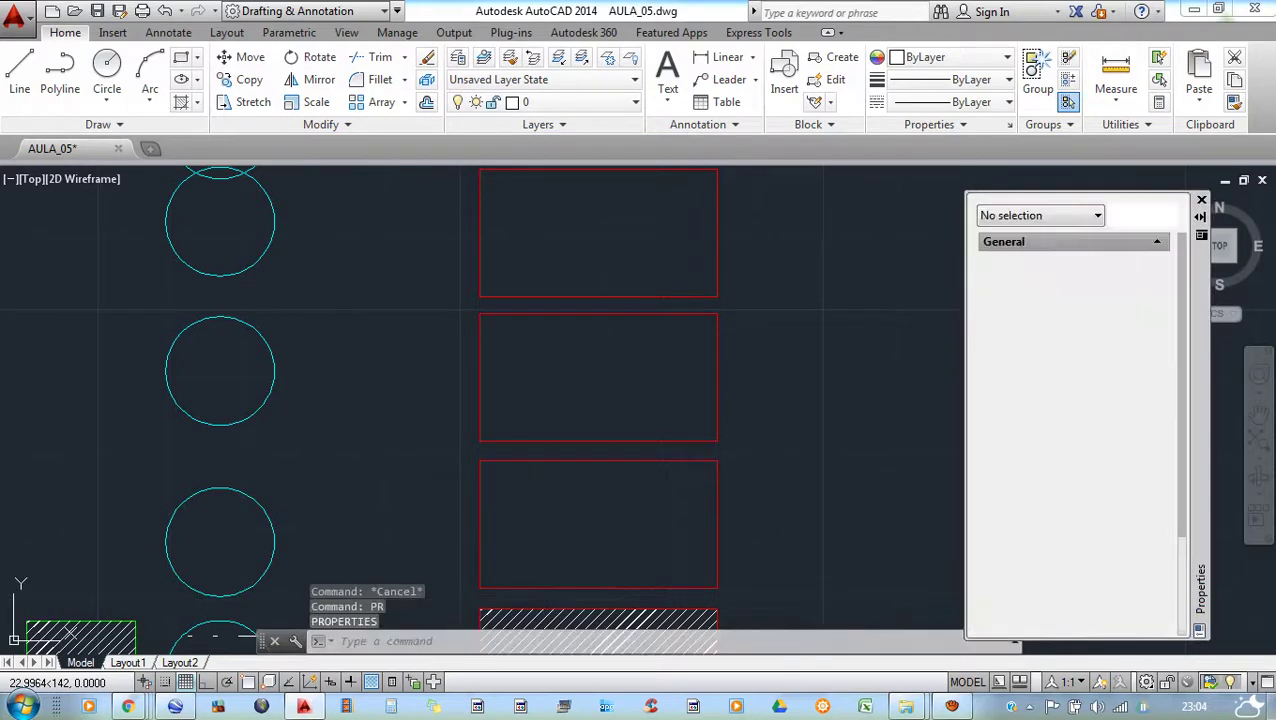
click(717, 335)
click(687, 358)
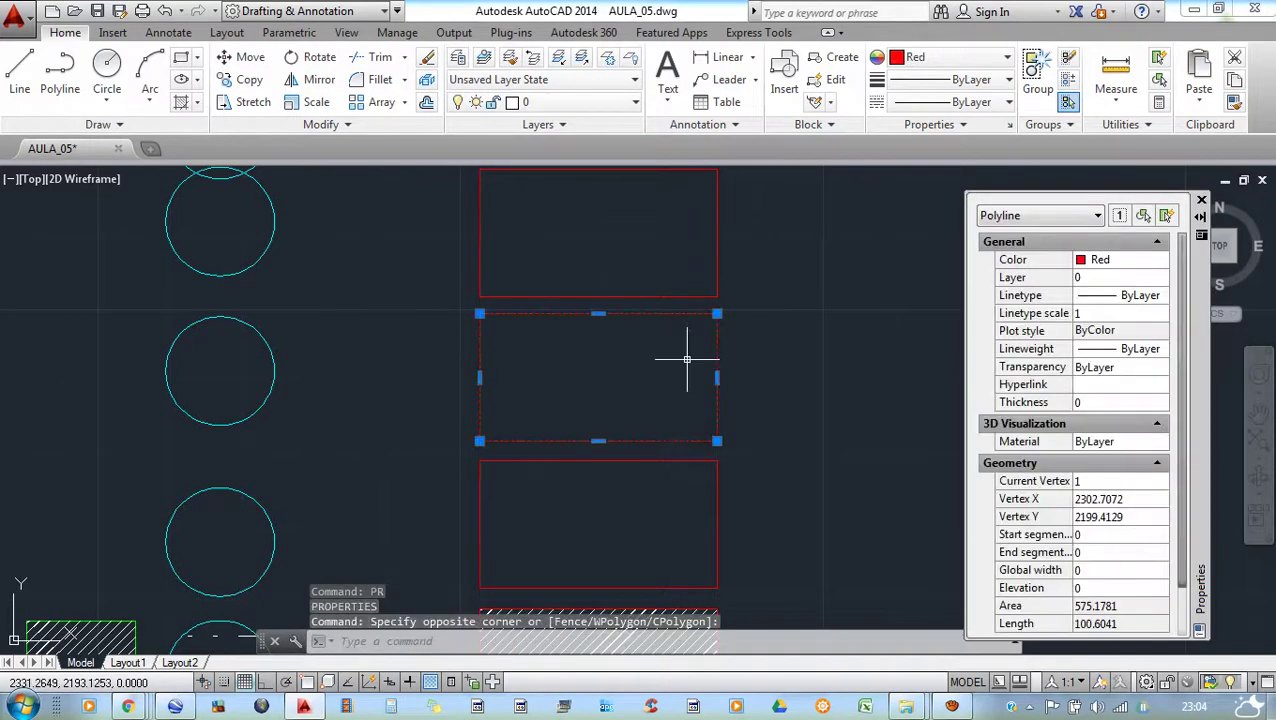
scroll(1070, 450, down, 1)
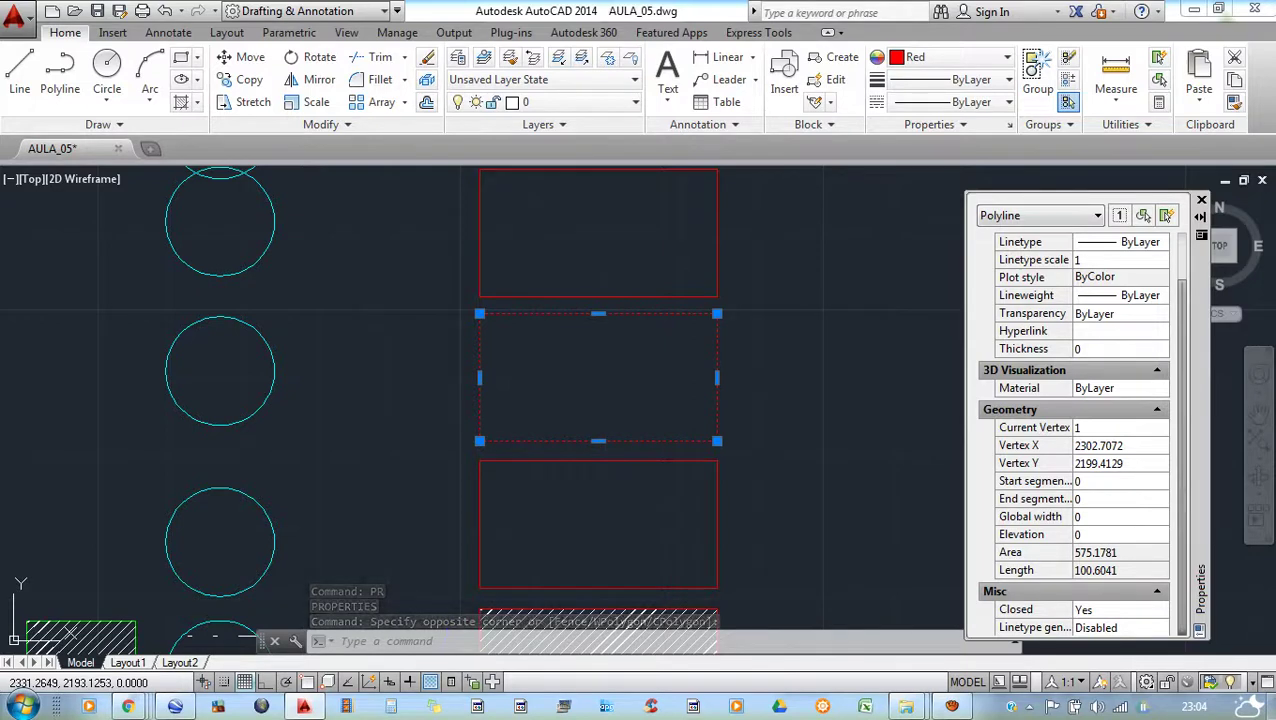
scroll(1070, 450, up, 1)
scroll(1070, 450, down, 1)
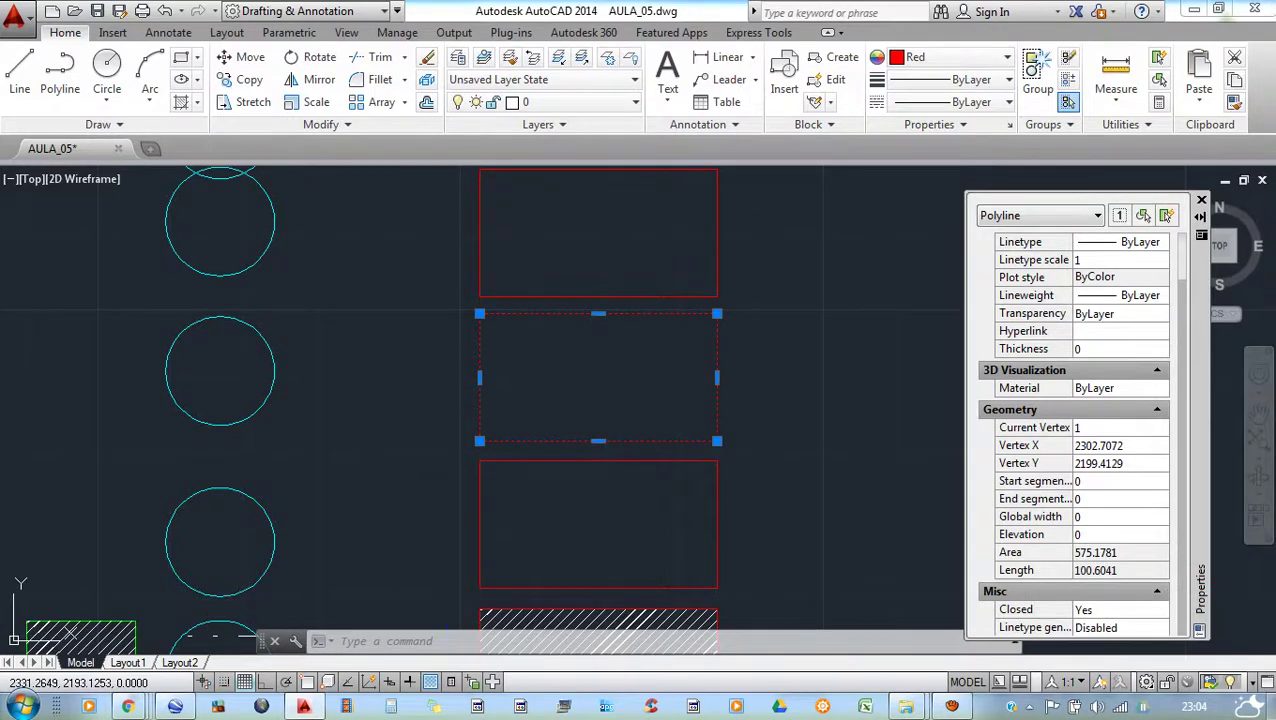
double_click(612, 380)
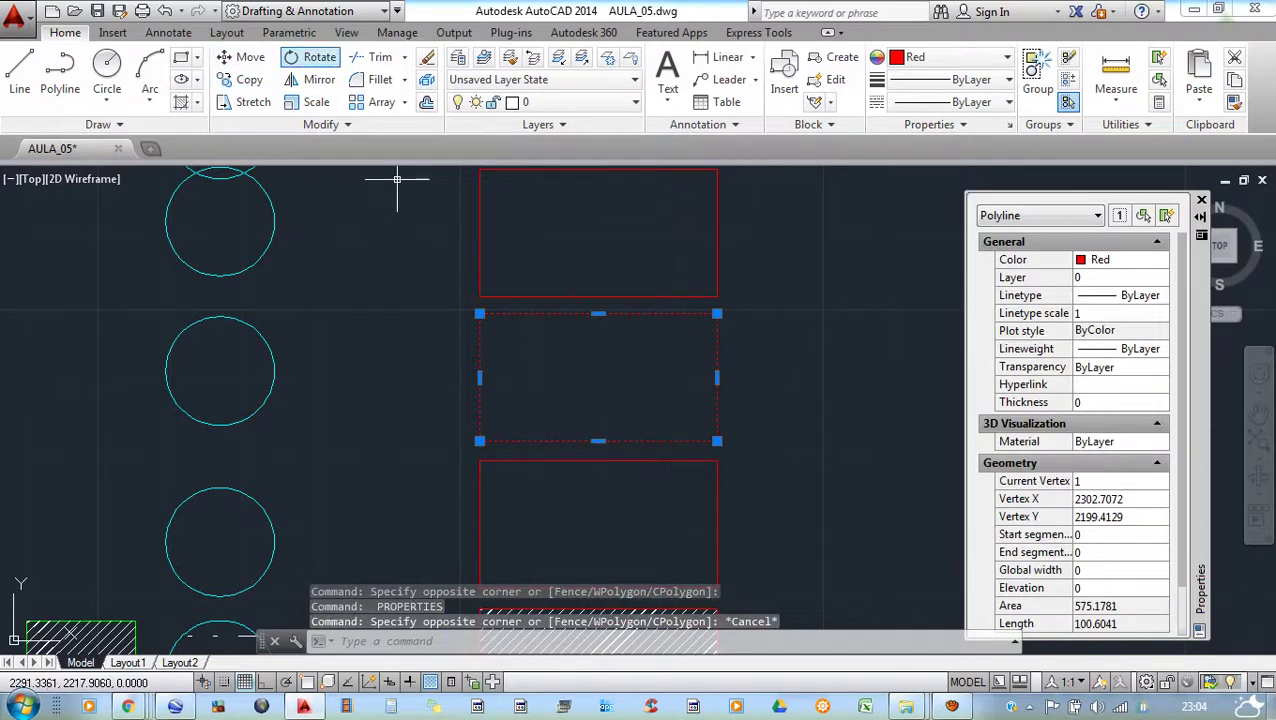
- Rotate the middle red rectangle about 28° around a picked pivot point
click(320, 57)
click(662, 396)
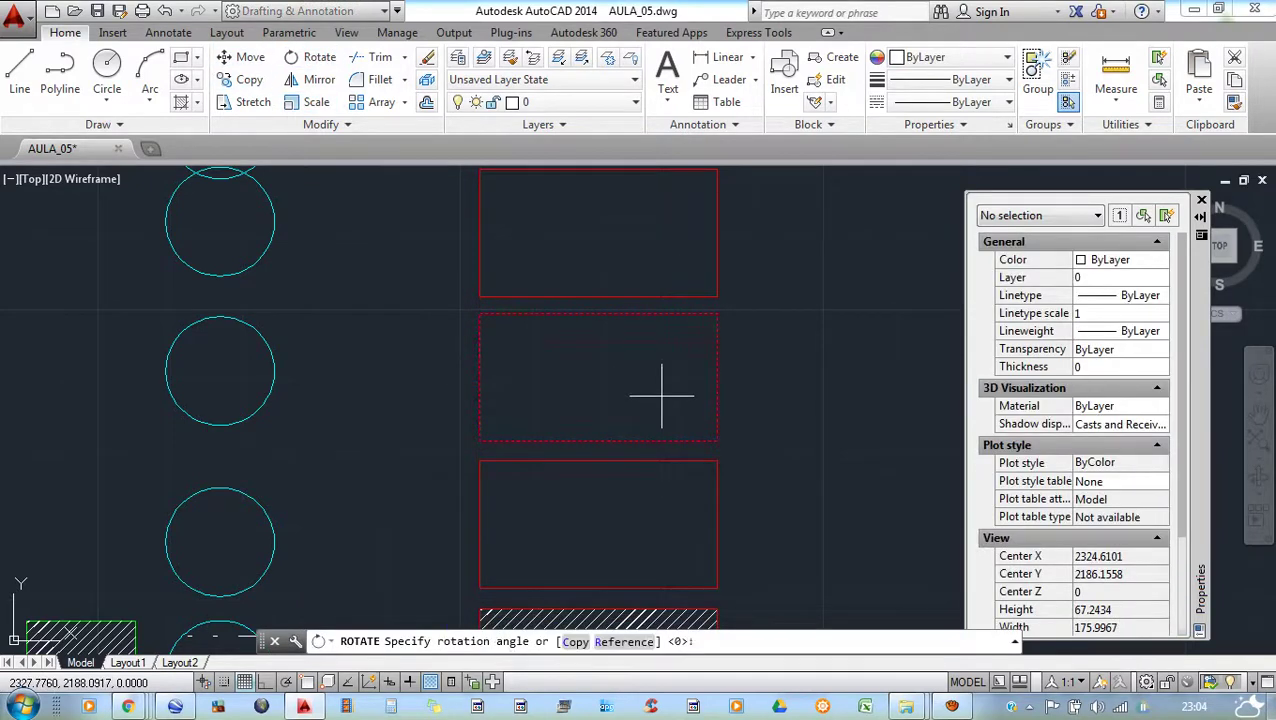
click(711, 370)
key(Escape)
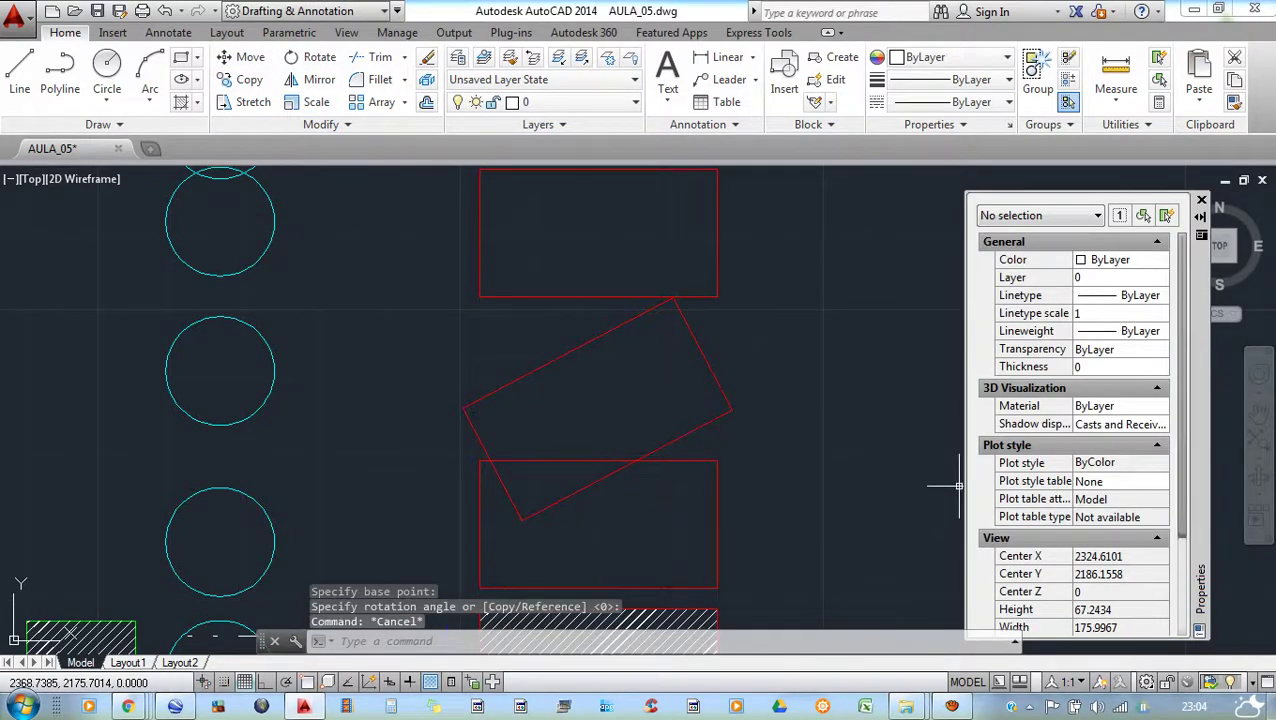
scroll(1075, 450, down, 2)
scroll(1075, 432, down, 2)
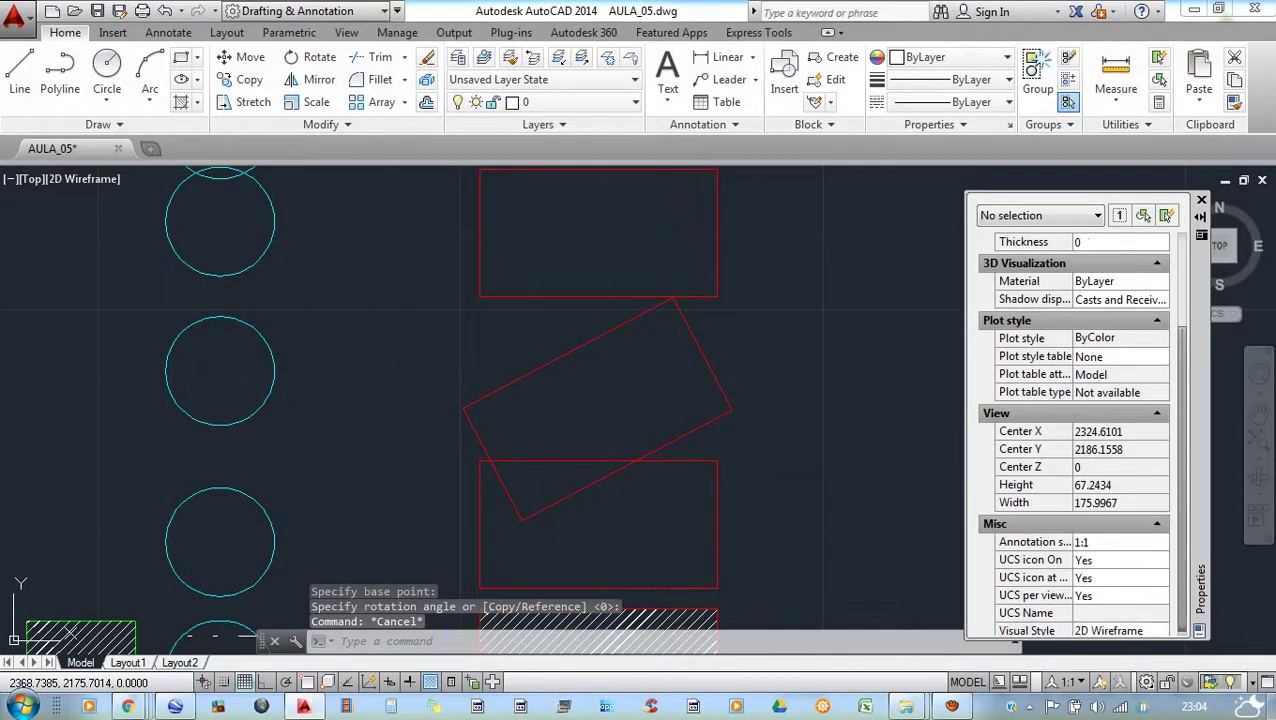
- Window-select the tilted red rectangle, then clear the selection
click(849, 400)
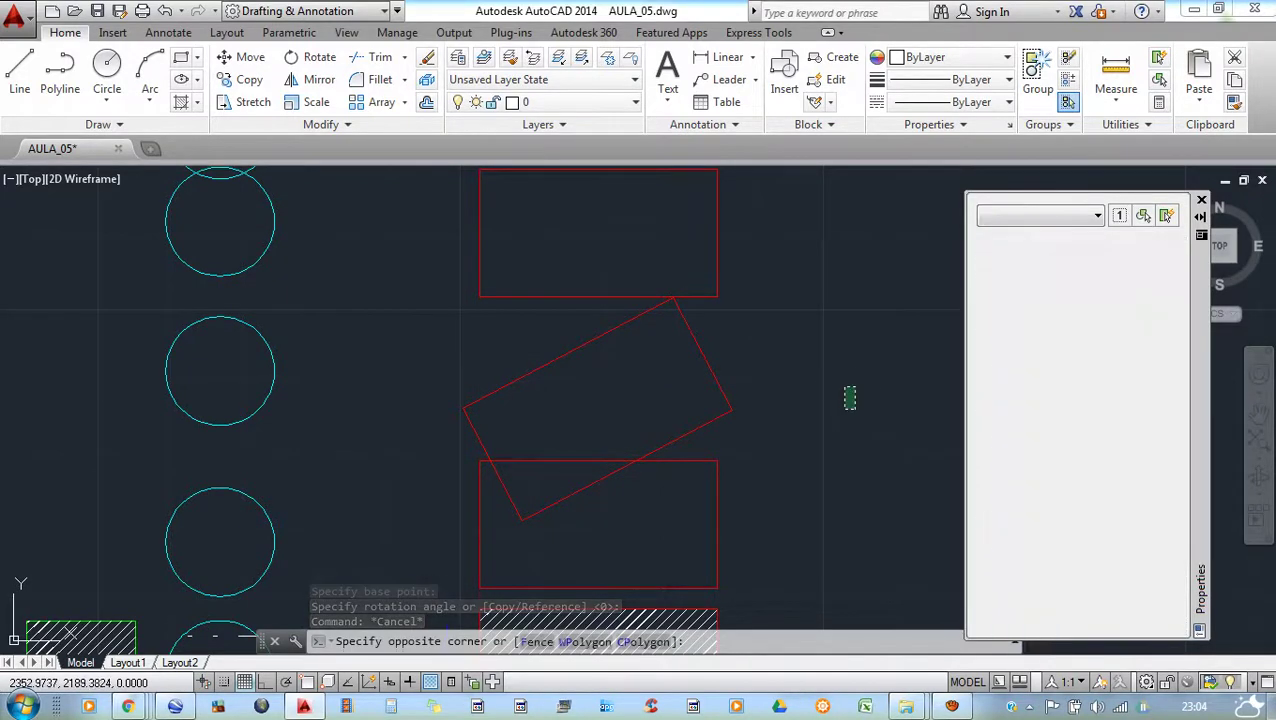
key(Escape)
click(850, 402)
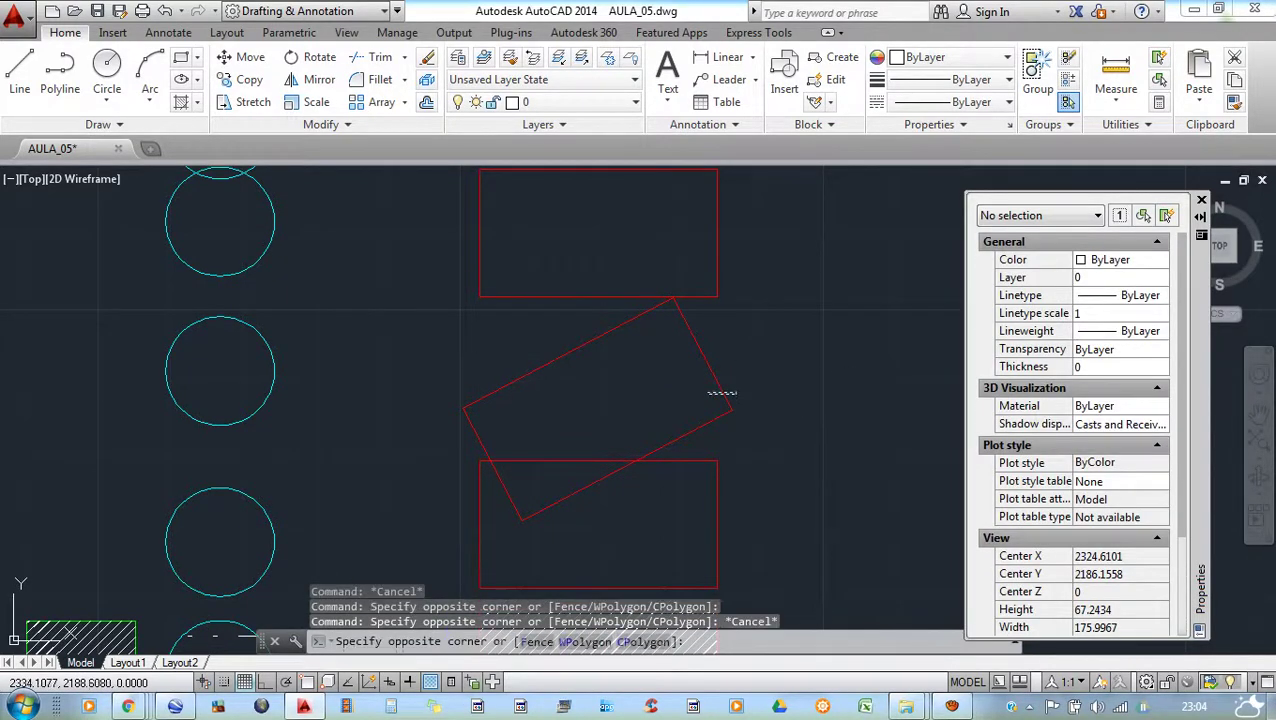
click(723, 401)
scroll(1075, 420, down, 2)
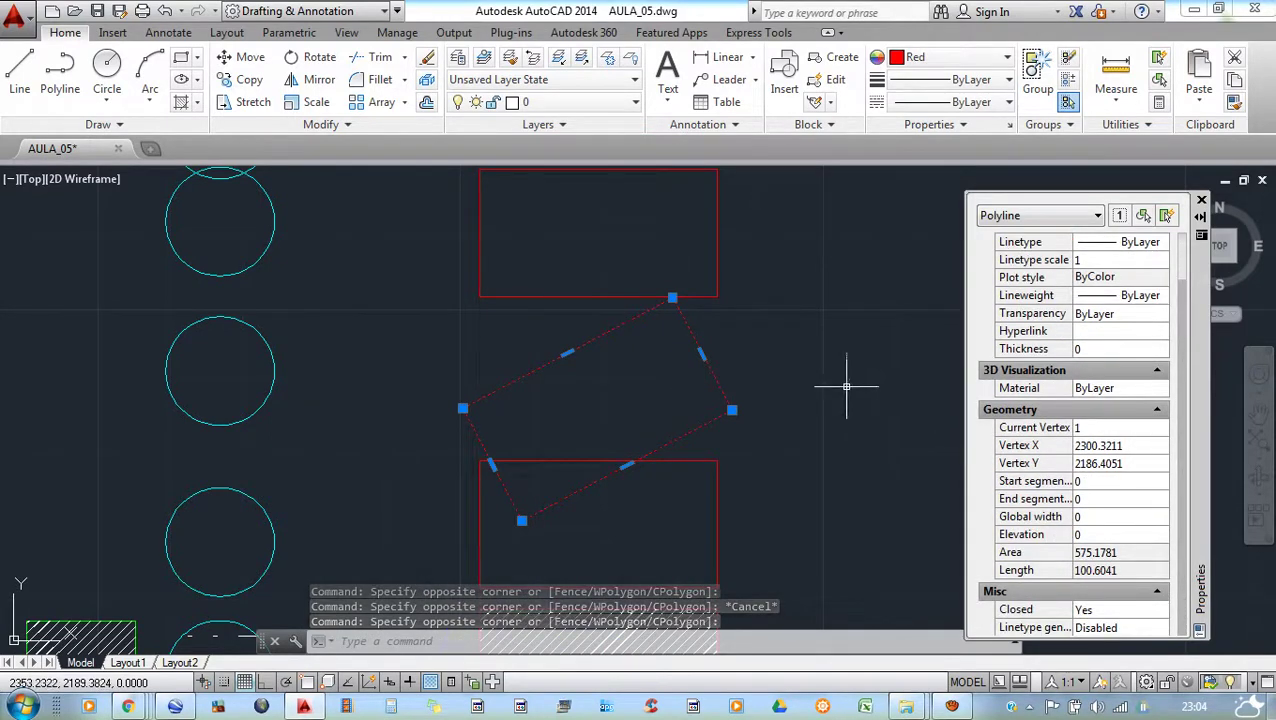
click(752, 358)
key(Escape)
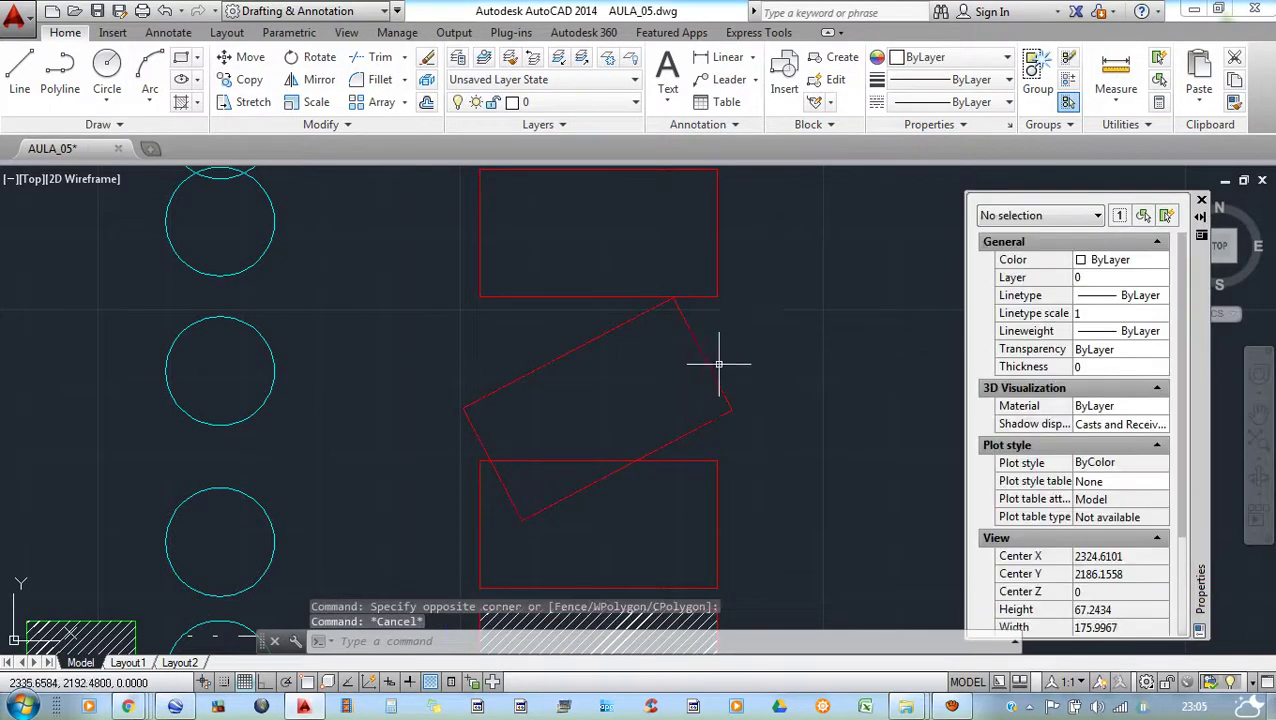
- Cancel a second rotation, then crossing-select the tilted and top rectangles
click(641, 407)
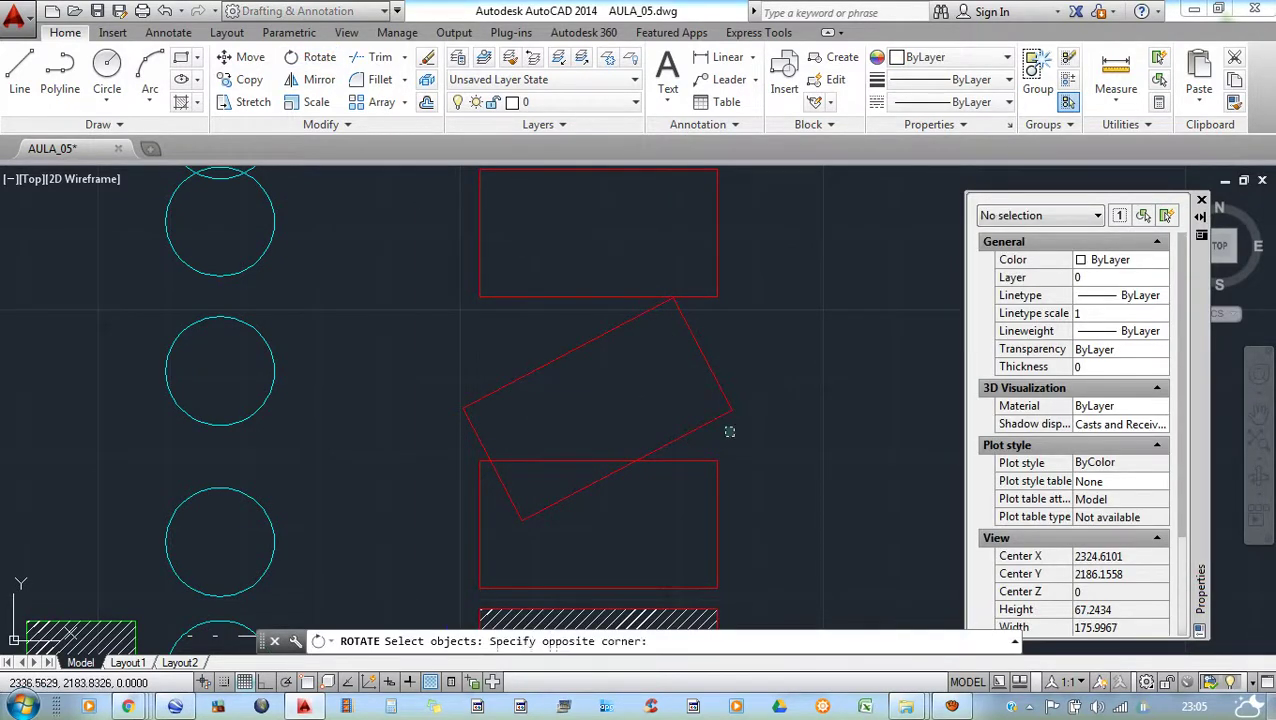
click(692, 415)
key(Return)
click(703, 372)
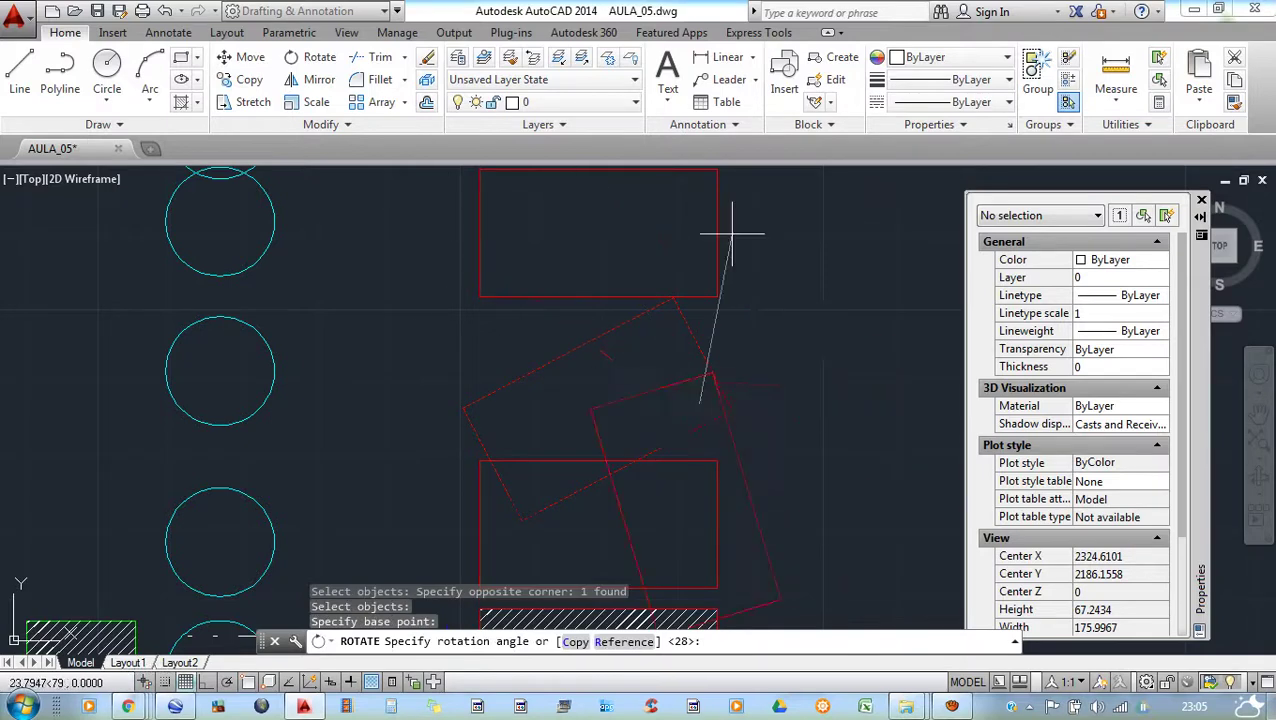
key(Escape)
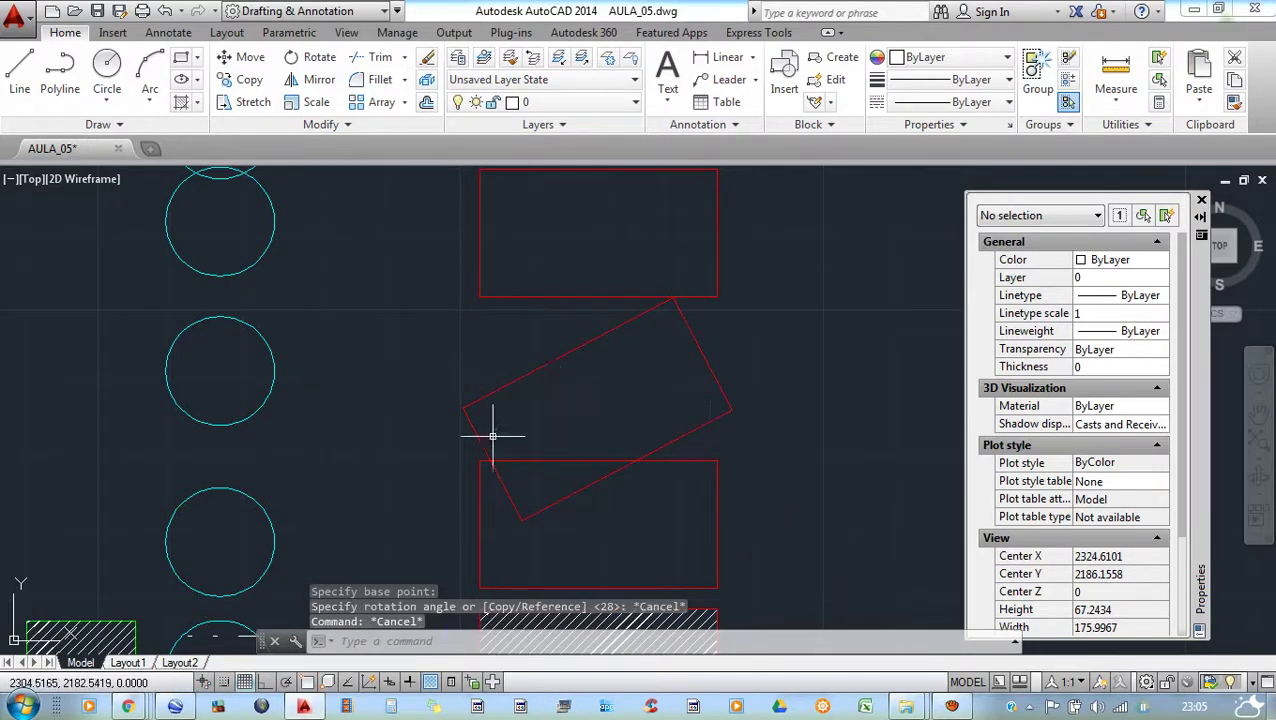
scroll(640, 447, down, 4)
click(688, 420)
click(641, 366)
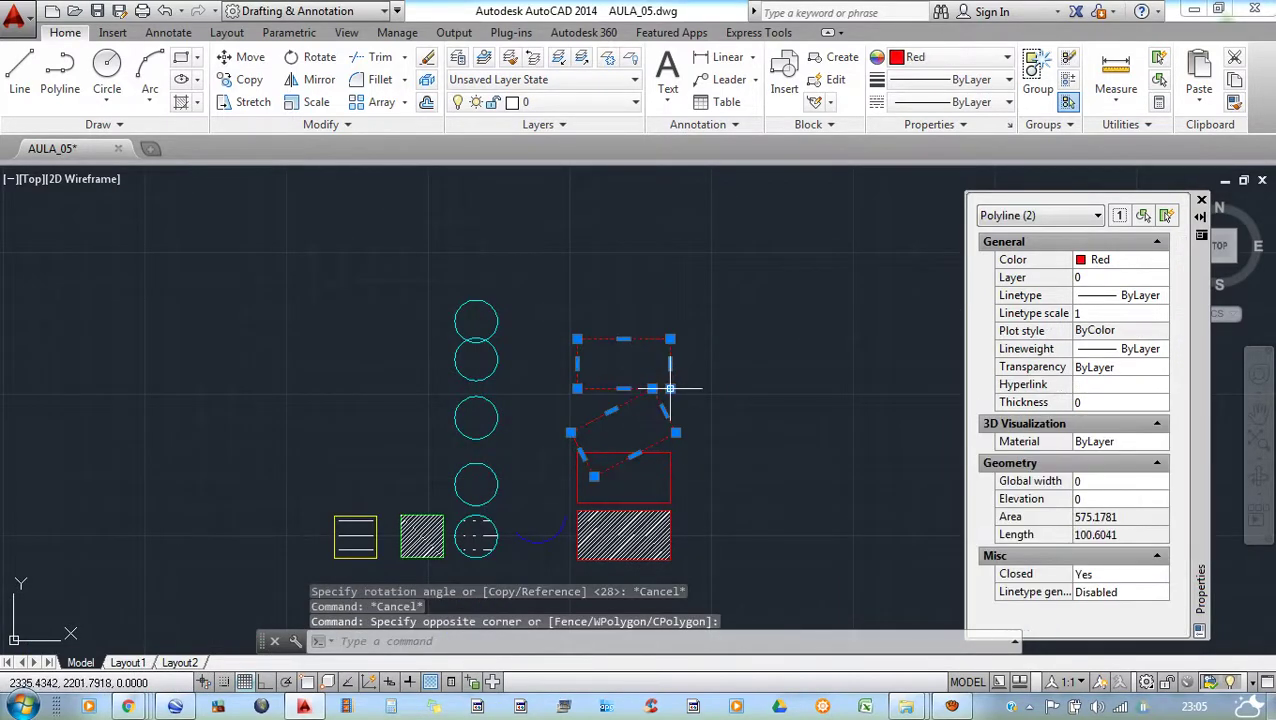
- Move the two selected red rectangles to the right with M
text(m)
key(Return)
click(695, 414)
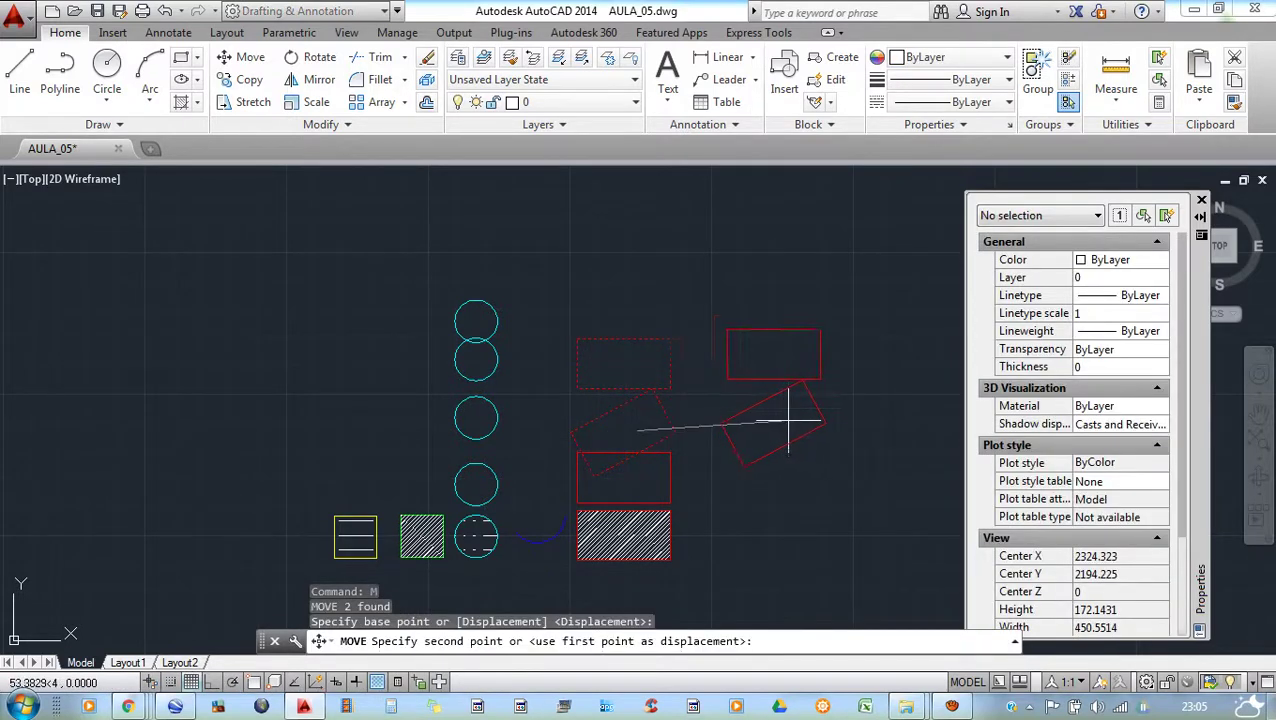
click(842, 409)
key(Escape)
- Rotate the top red rectangle to a steep tilt about a pivot near its corner
scroll(842, 409, up, 2)
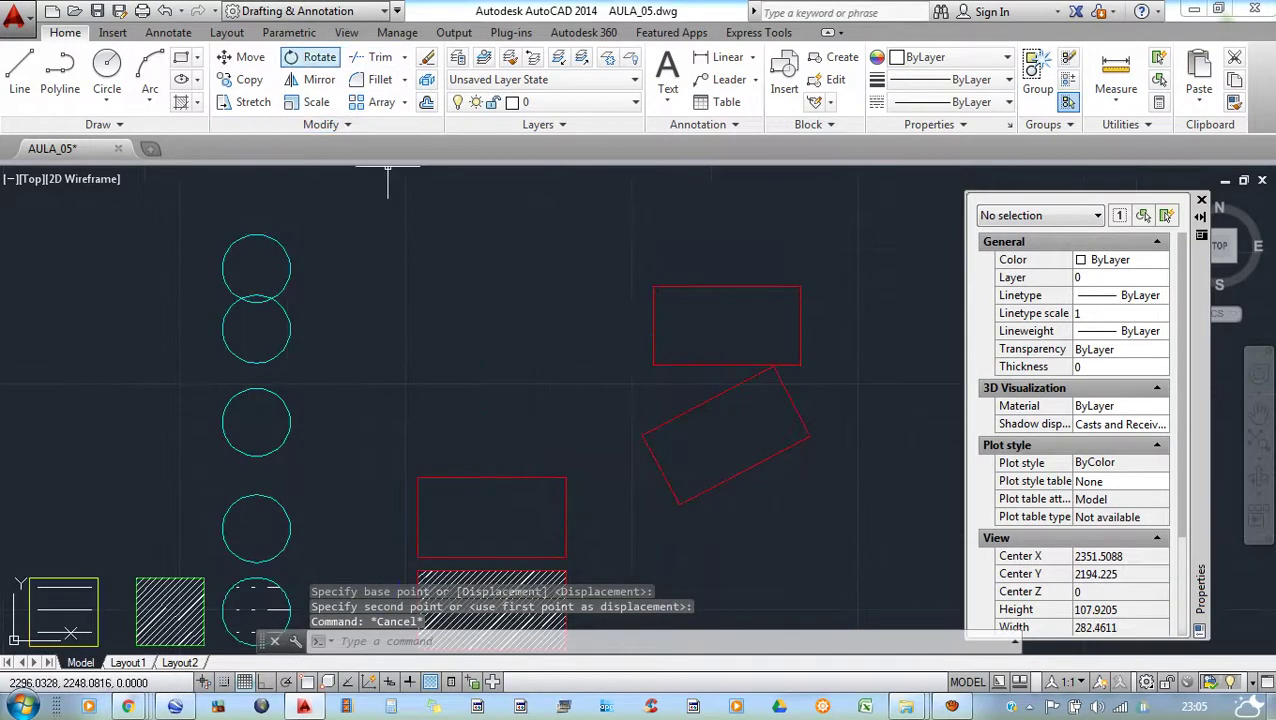
click(300, 57)
click(722, 287)
key(Return)
click(689, 291)
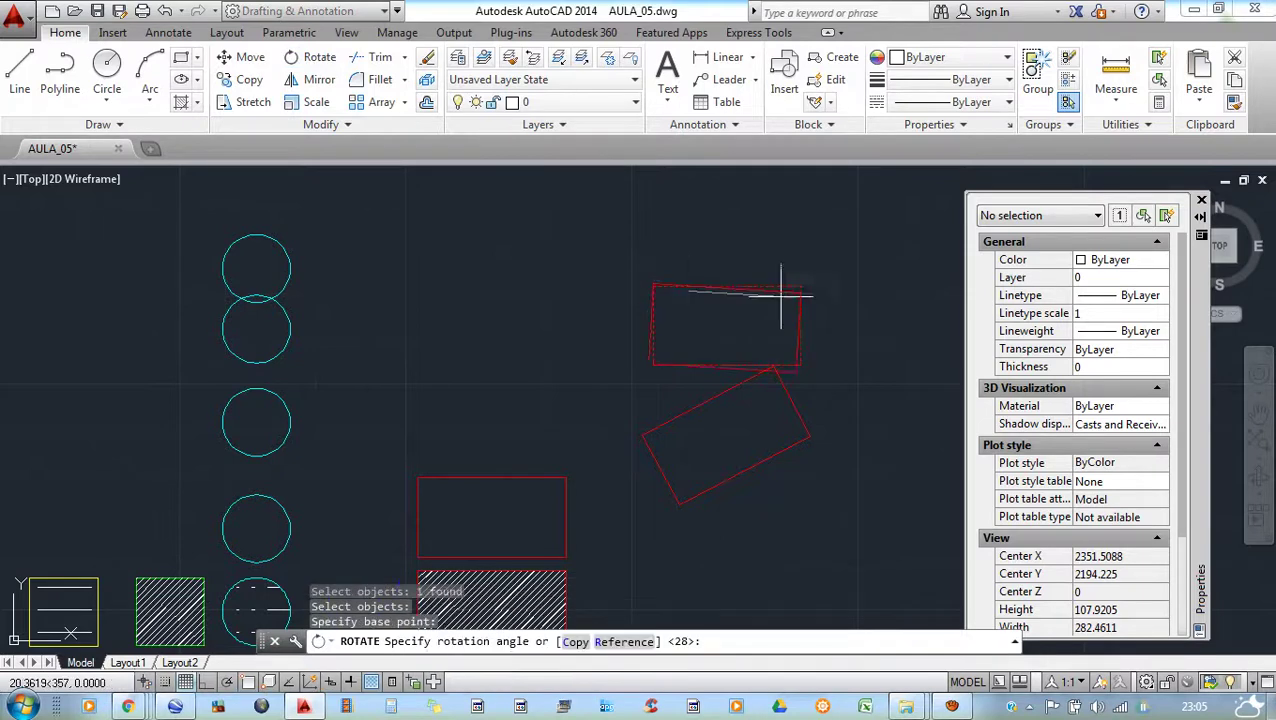
click(527, 464)
key(Escape)
- Start mirroring the top rectangle across a picked axis, then cancel without making a copy
scroll(615, 425, down, 2)
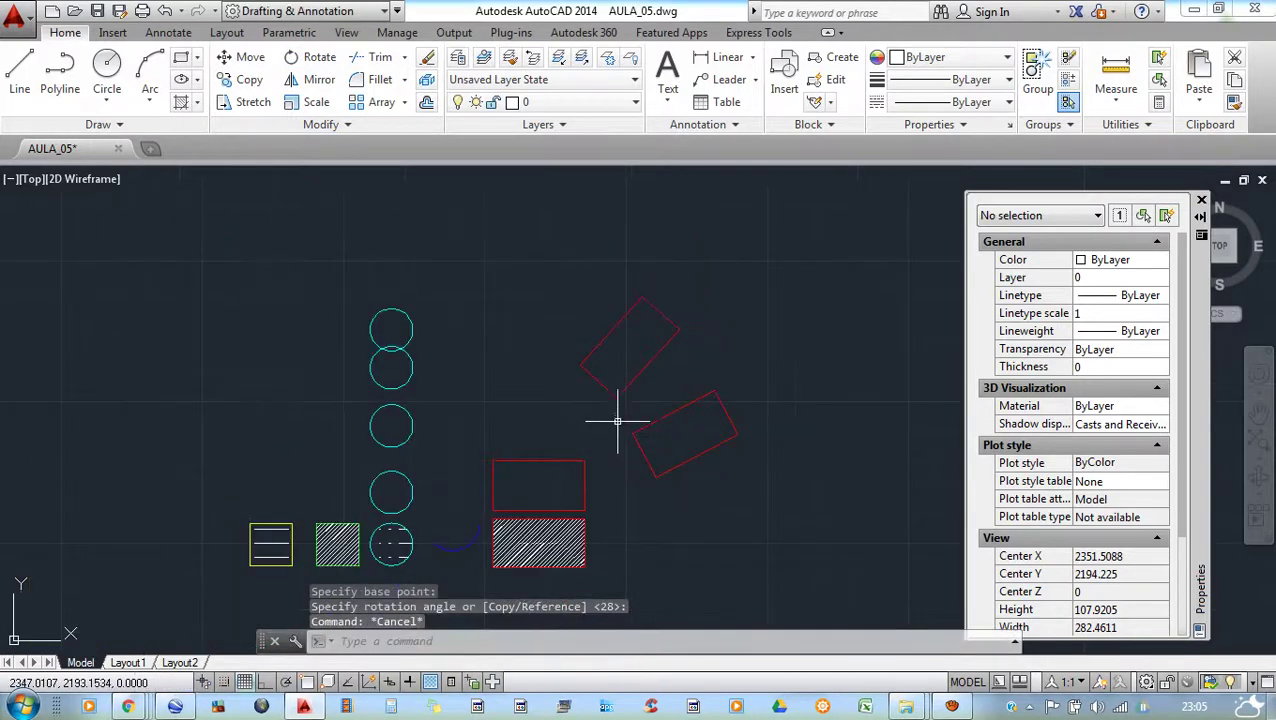
click(319, 79)
click(630, 356)
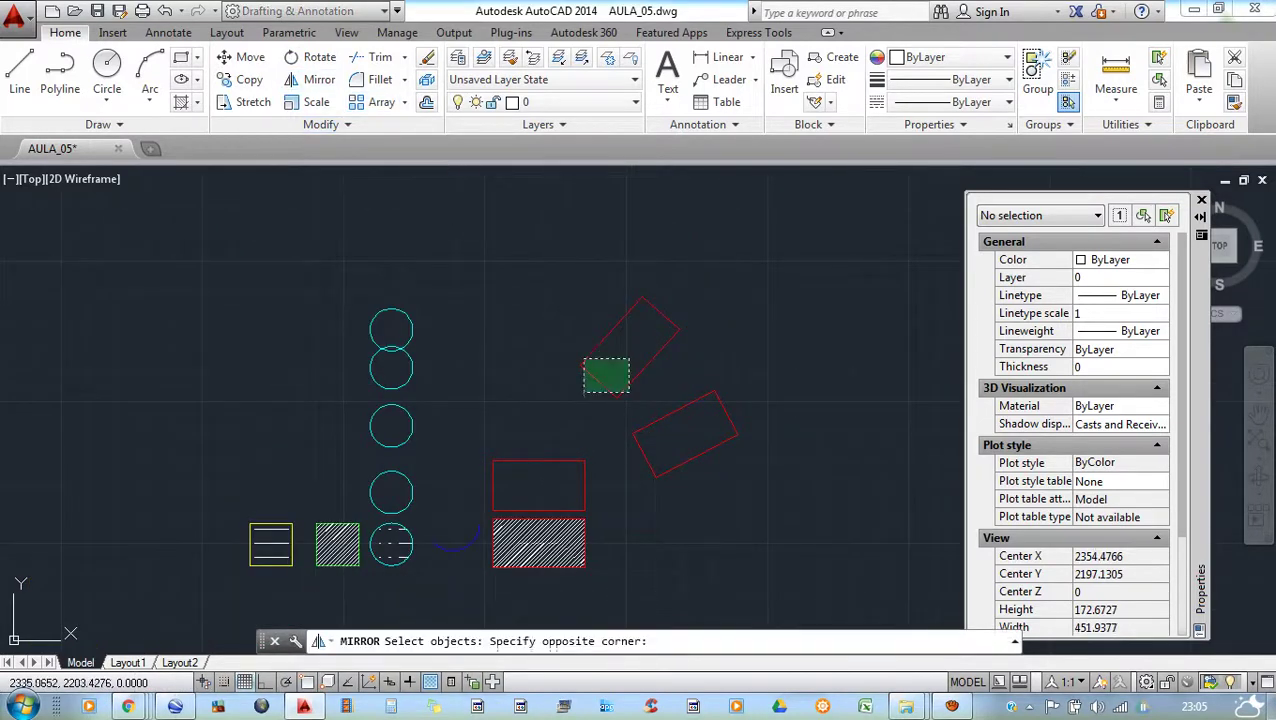
click(580, 396)
key(Return)
click(589, 373)
click(636, 288)
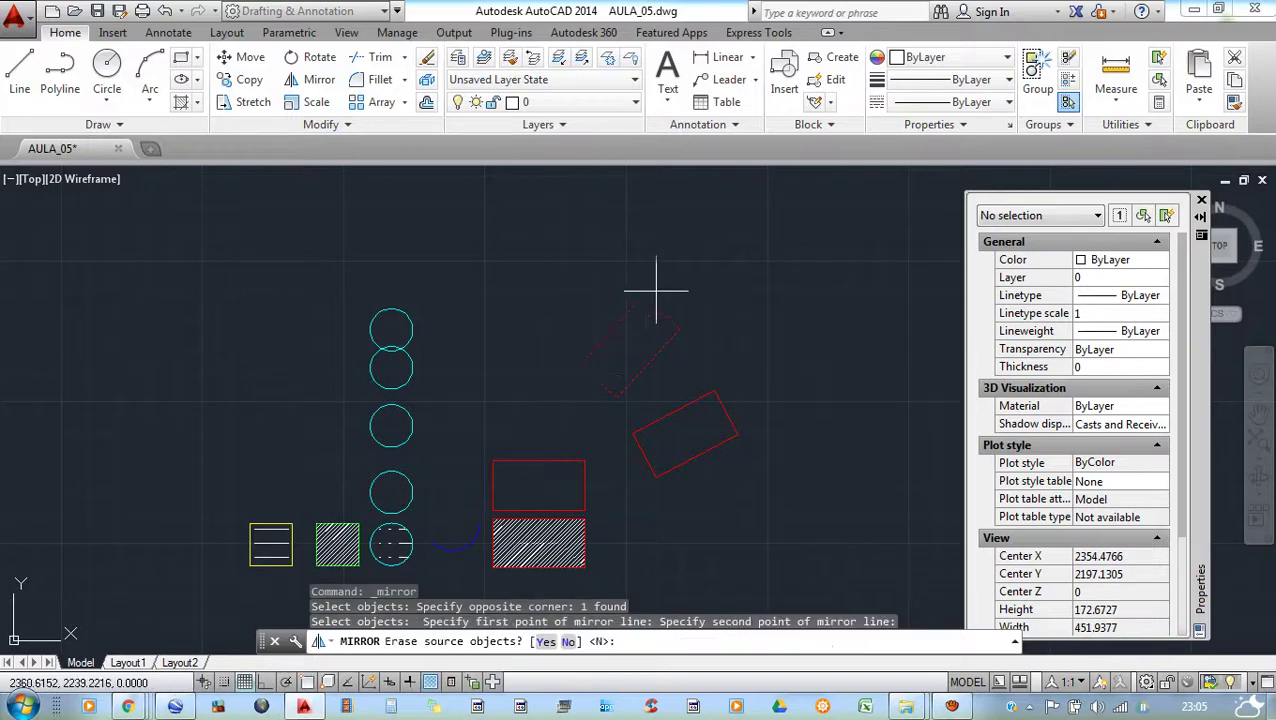
key(Escape)
scroll(650, 307, up, 2)
scroll(527, 285, down, 2)
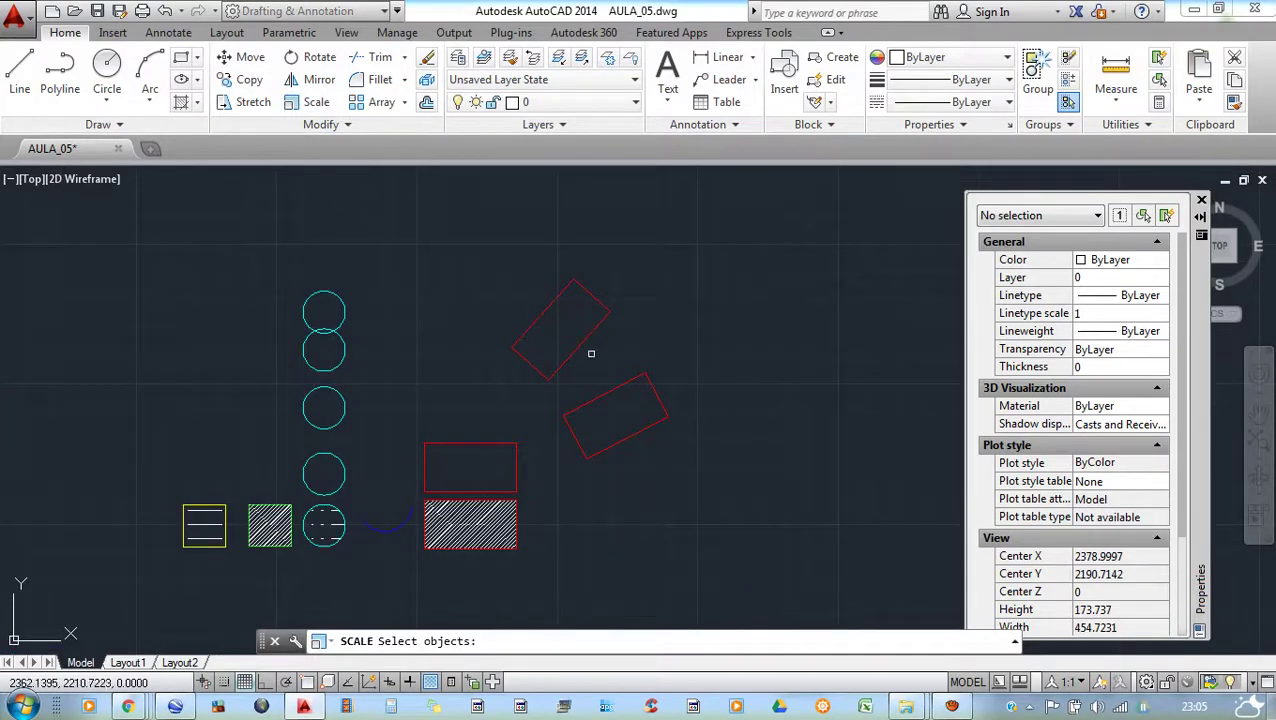
- Attempt scaling the upper tilted rectangle from its centre, abandoning two tries
key(Escape)
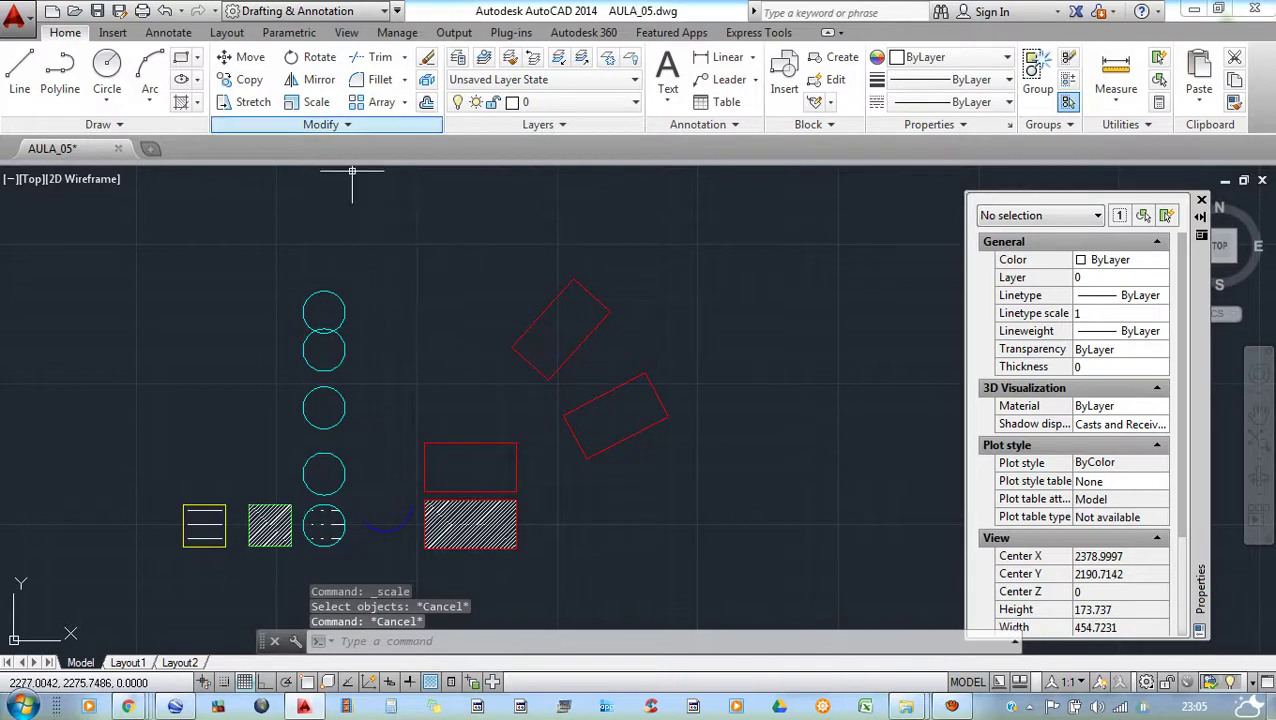
key(Return)
drag(596, 348, 572, 318)
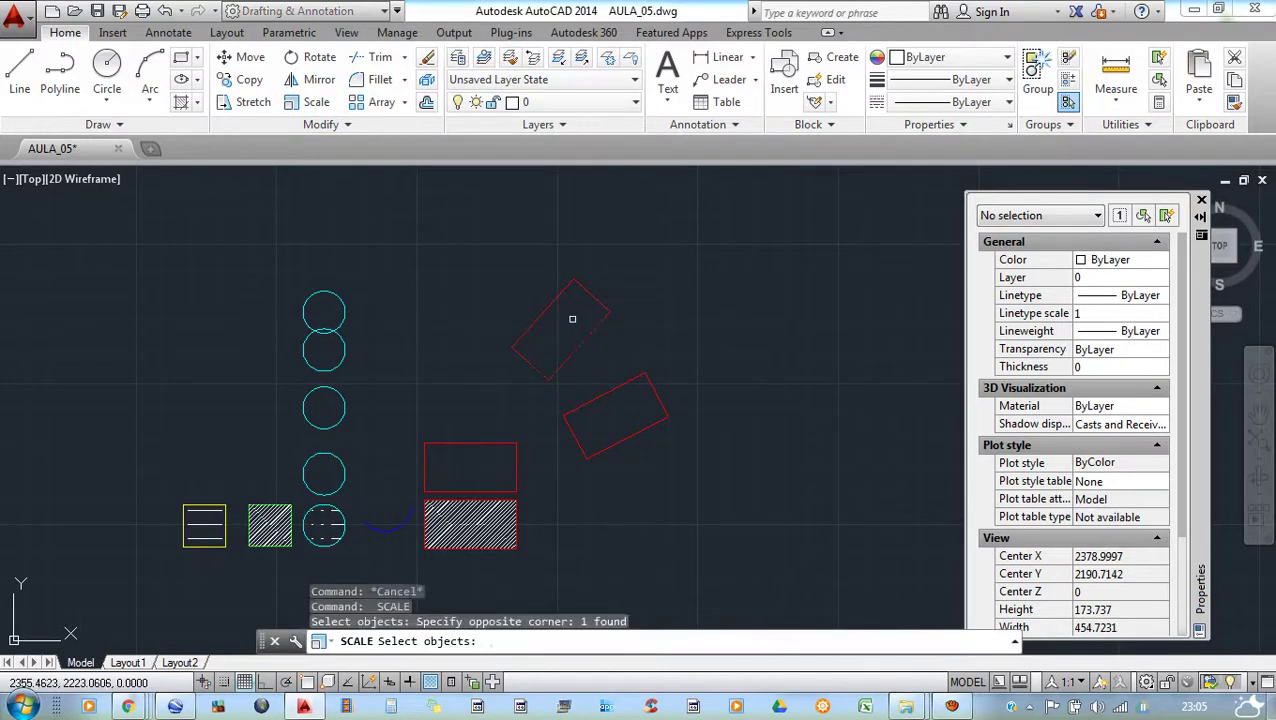
key(Return)
click(565, 332)
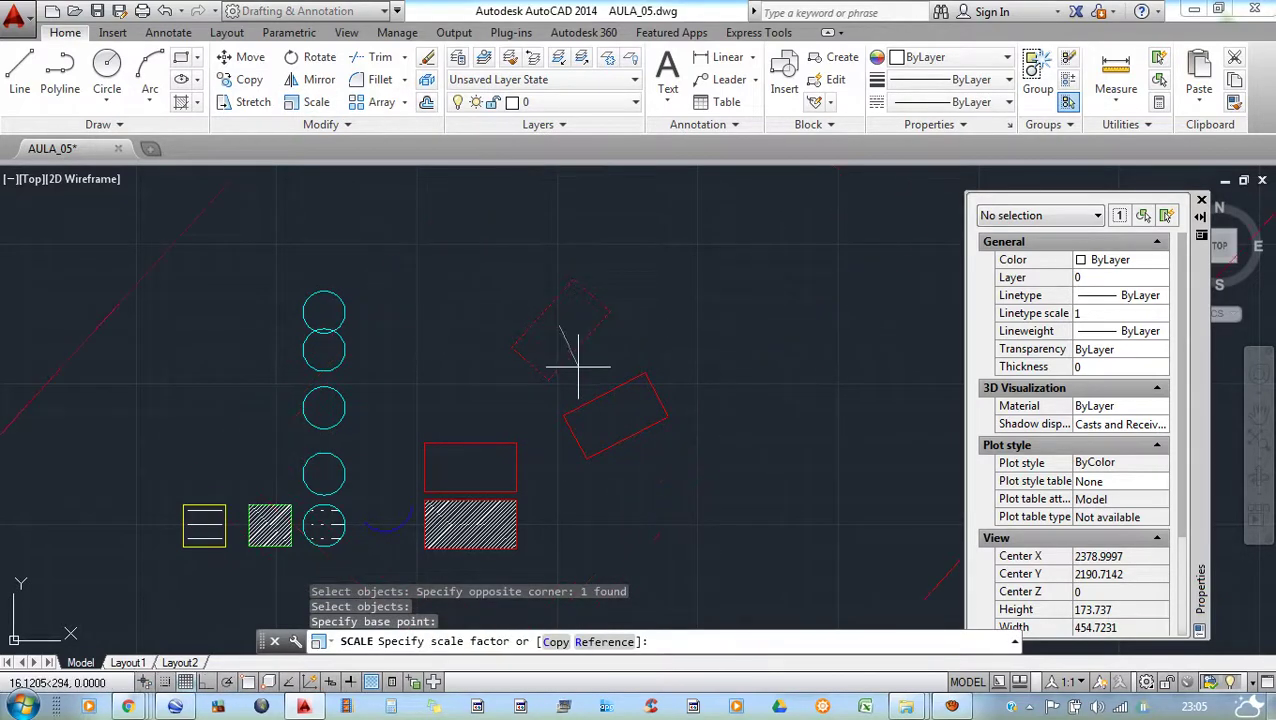
key(Escape)
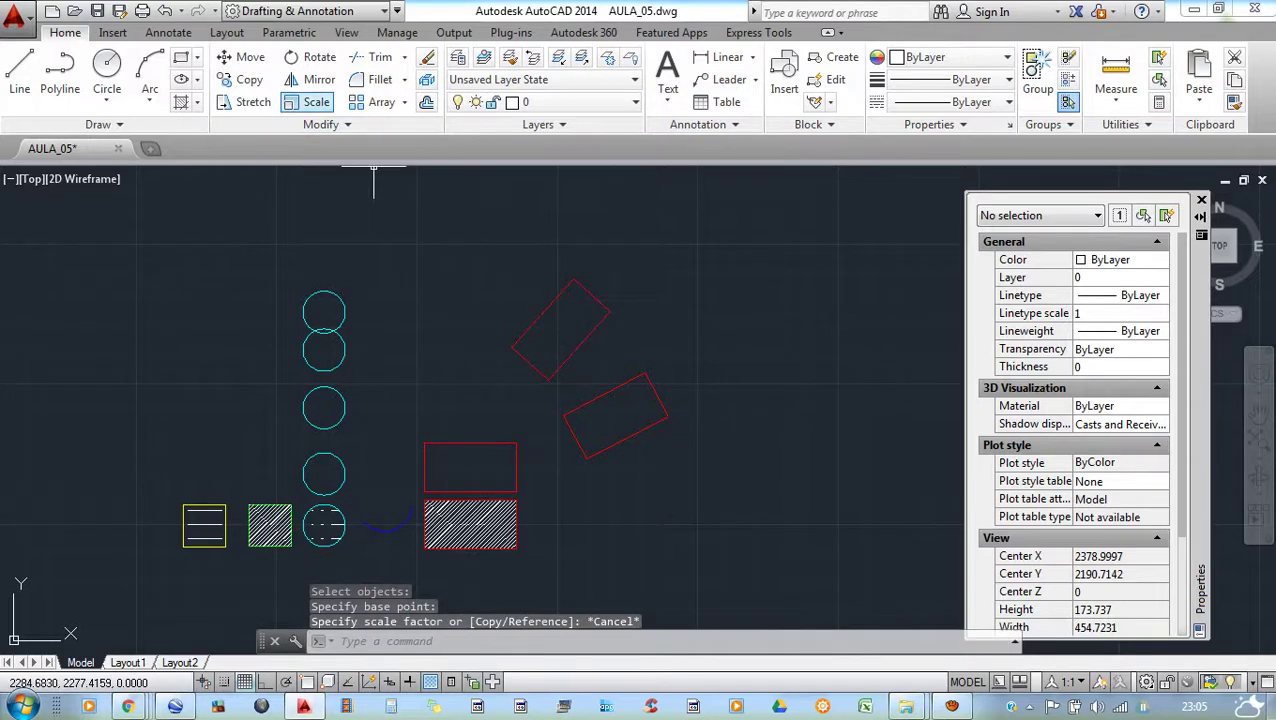
click(314, 102)
click(562, 338)
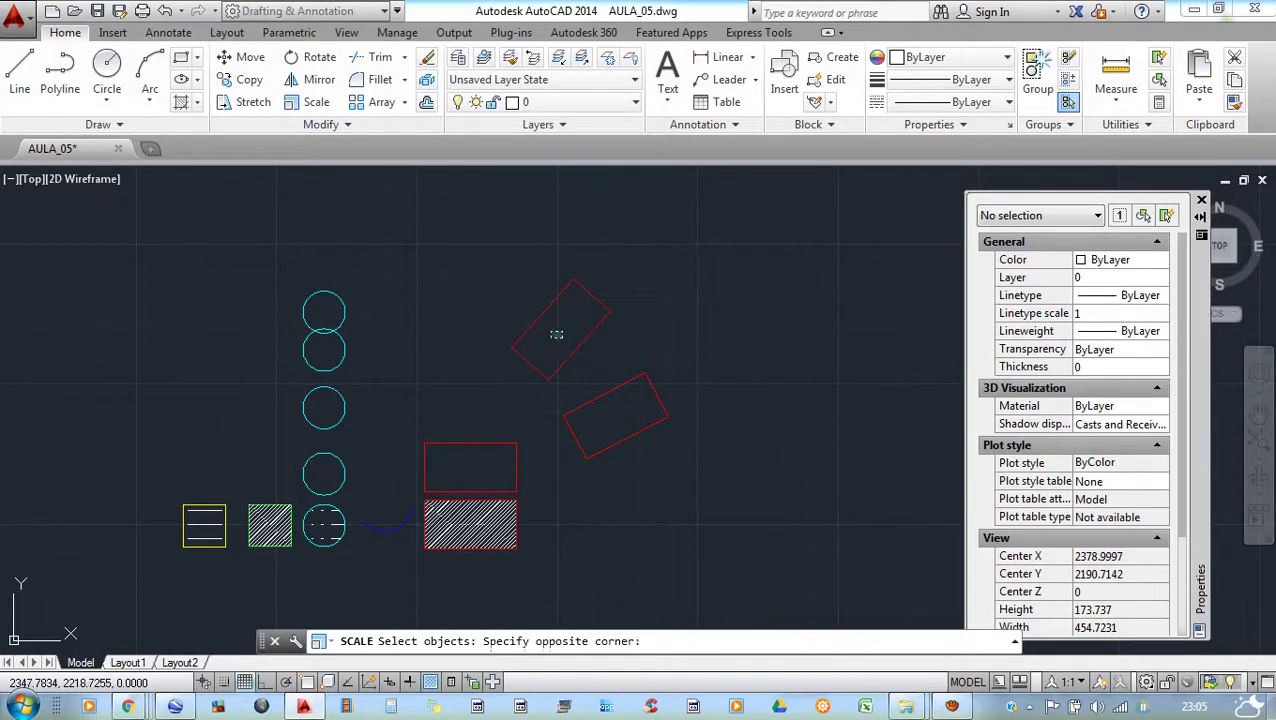
click(515, 296)
key(Return)
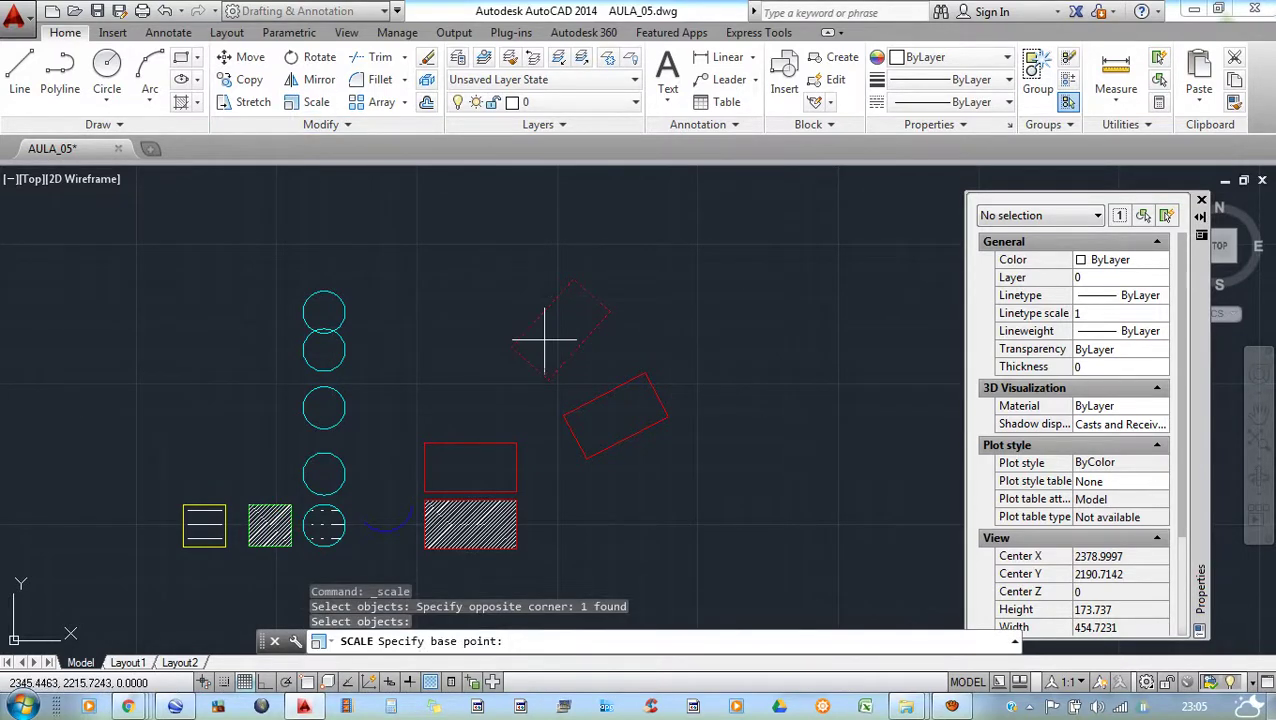
click(552, 333)
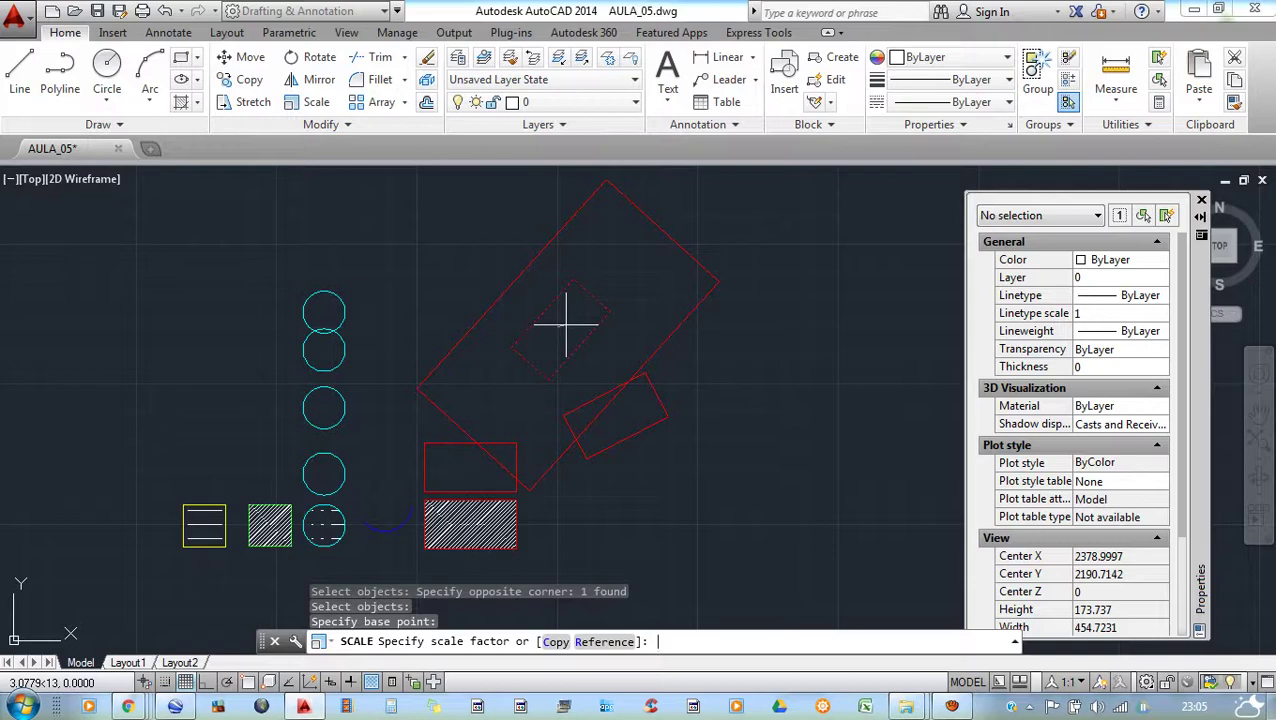
key(Escape)
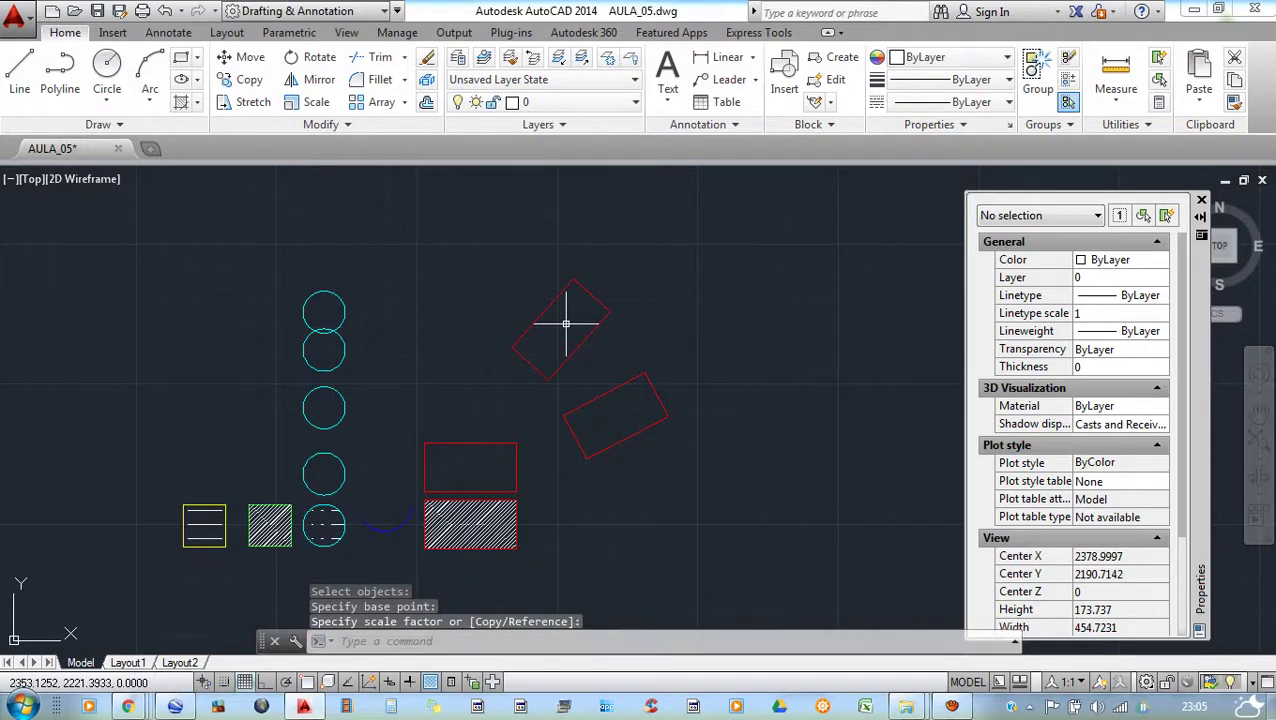
- Retry picking the rectangle and base point for scaling, then cancel and clear the selection
click(316, 101)
click(576, 334)
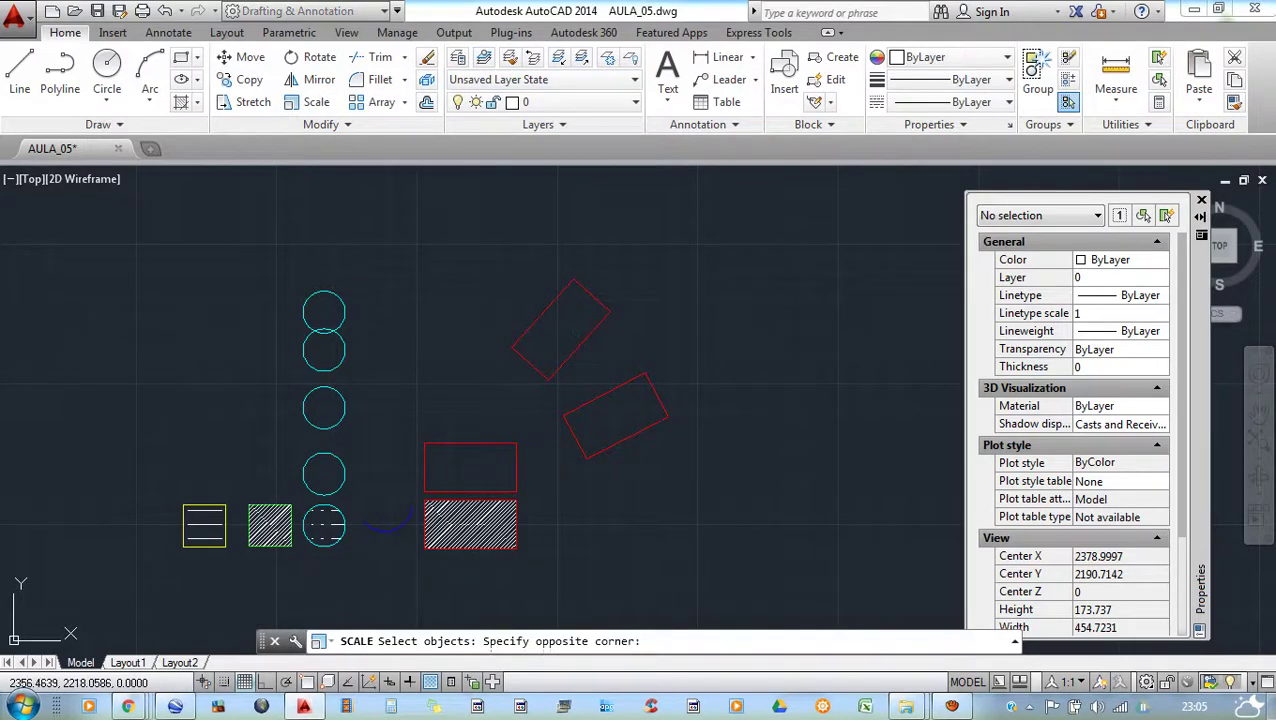
click(519, 294)
key(Return)
click(565, 333)
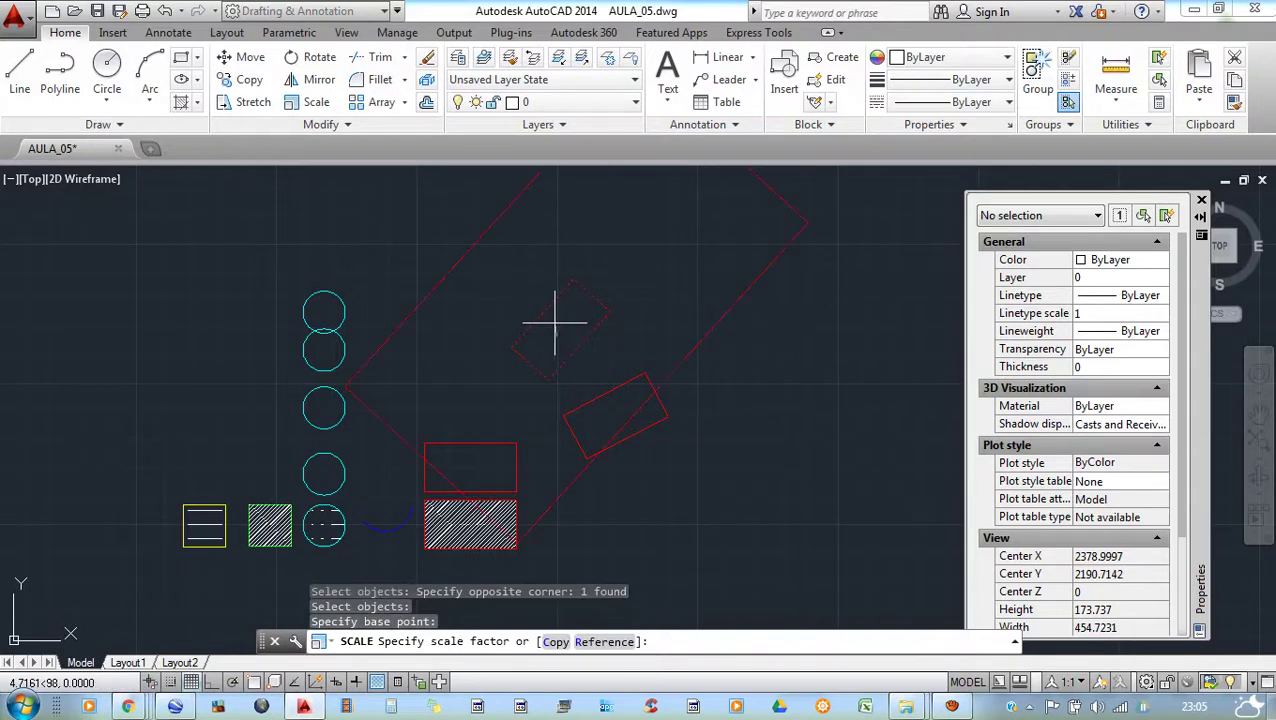
key(Escape)
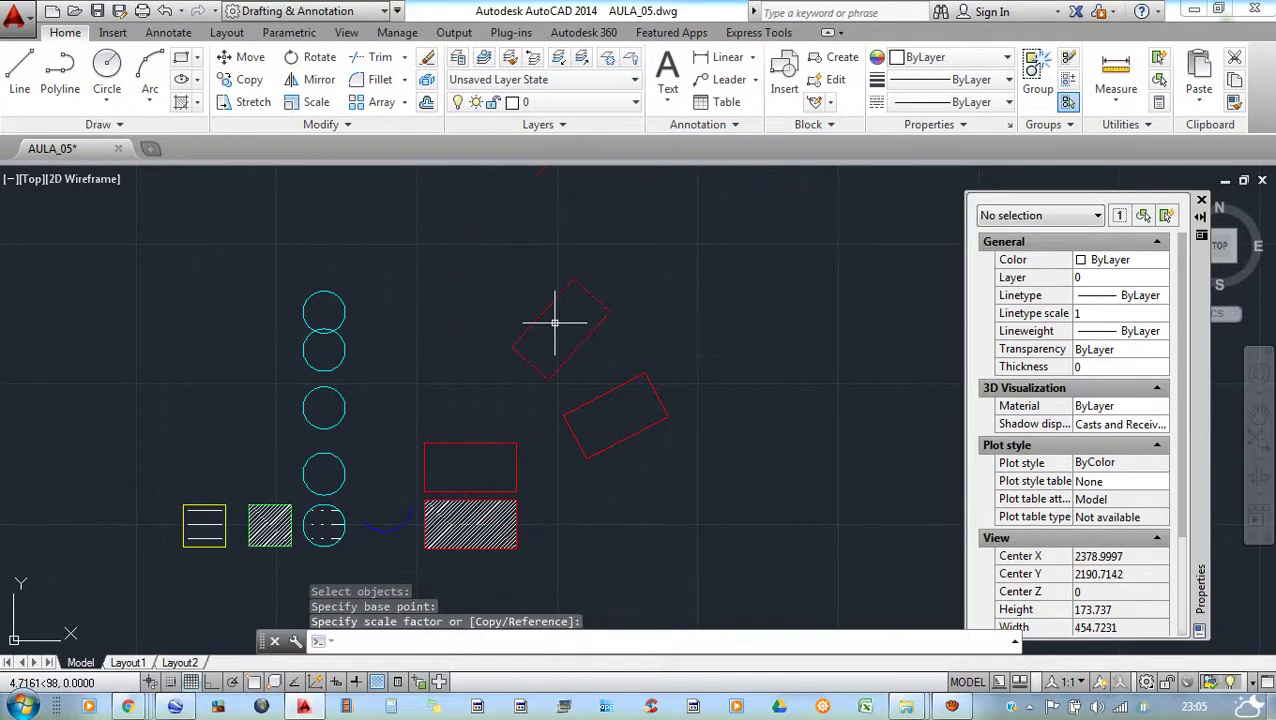
key(Escape)
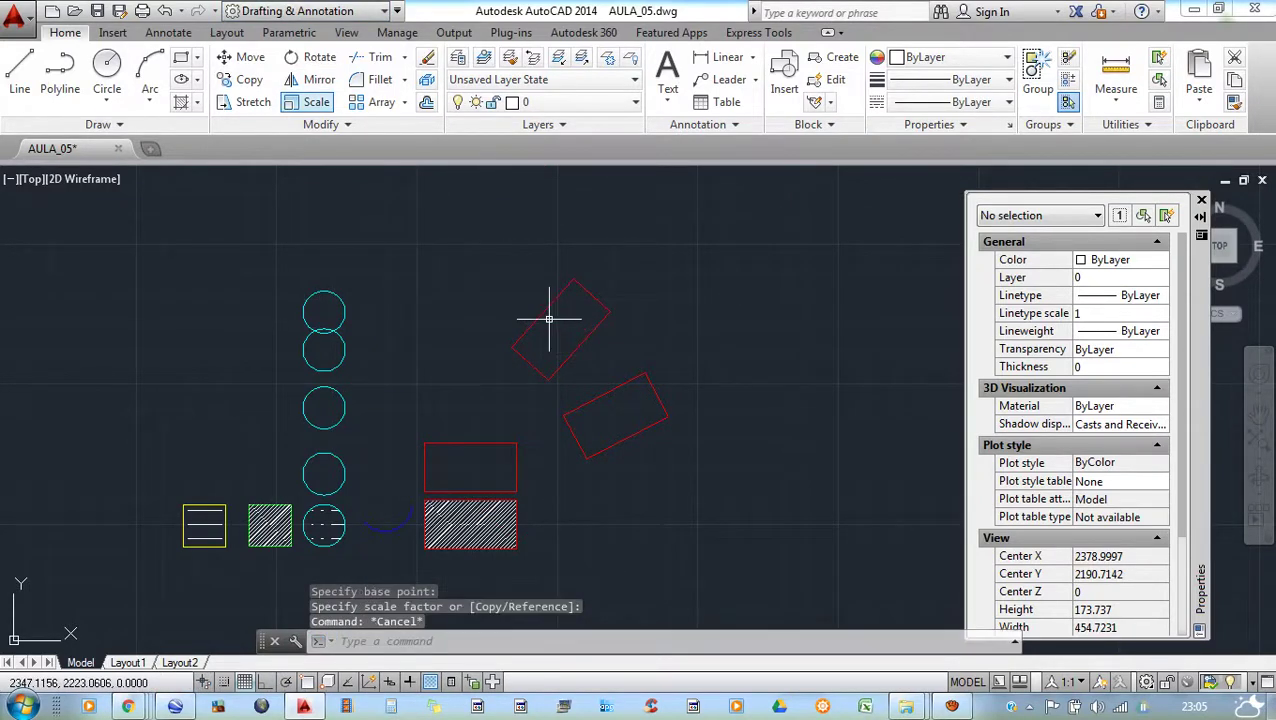
- Scale the upper tilted rectangle about its centre by a factor of 1.2
key(Return)
click(584, 298)
click(533, 286)
key(Return)
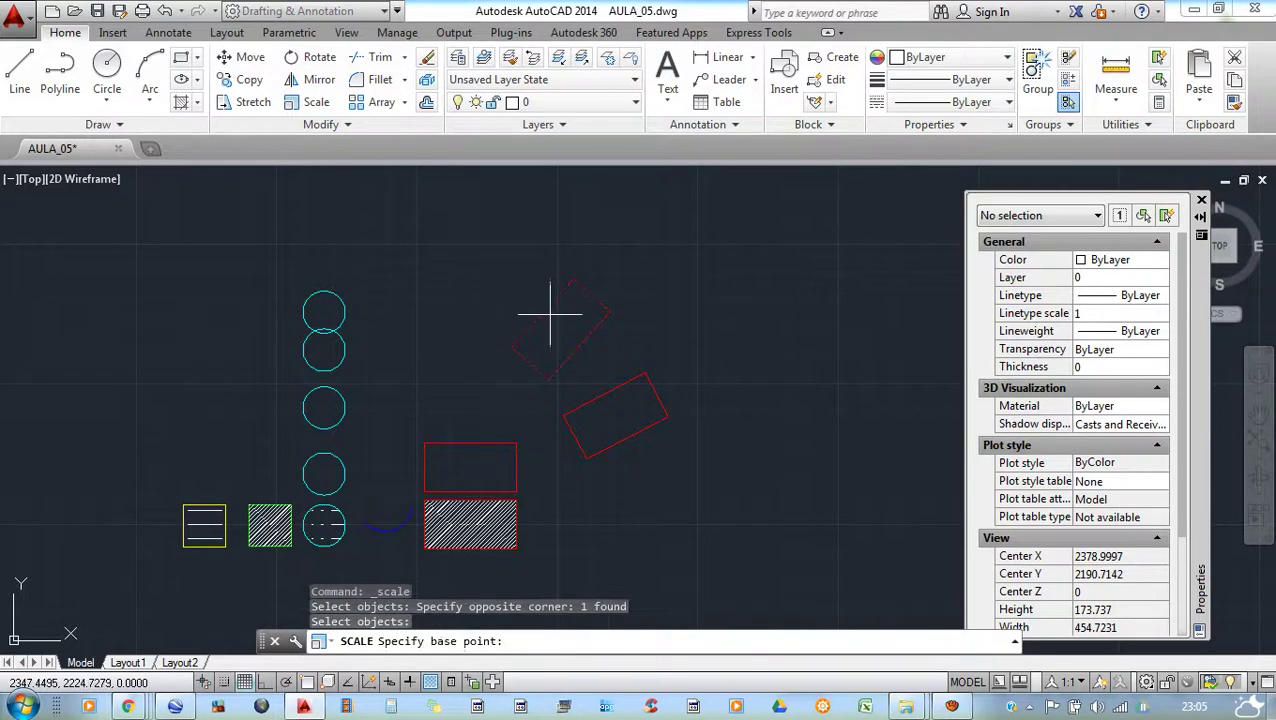
click(556, 319)
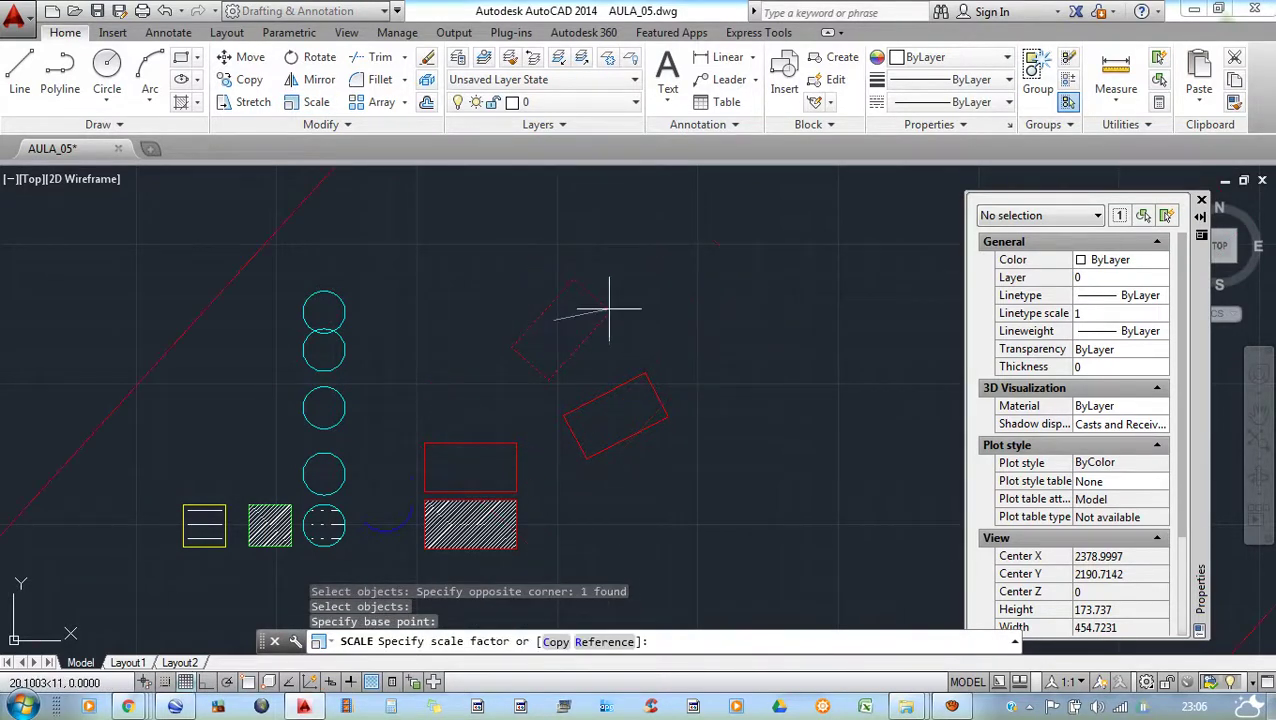
scroll(537, 390, down, 2)
text(1.2)
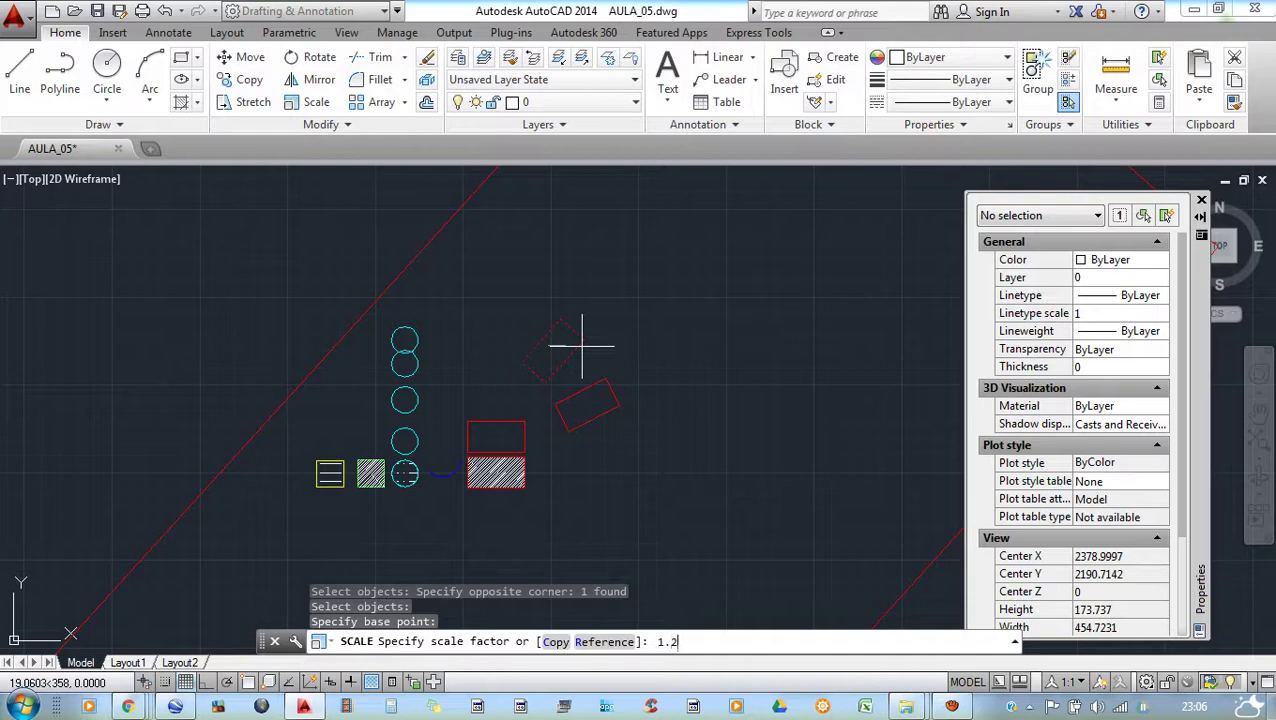
key(Return)
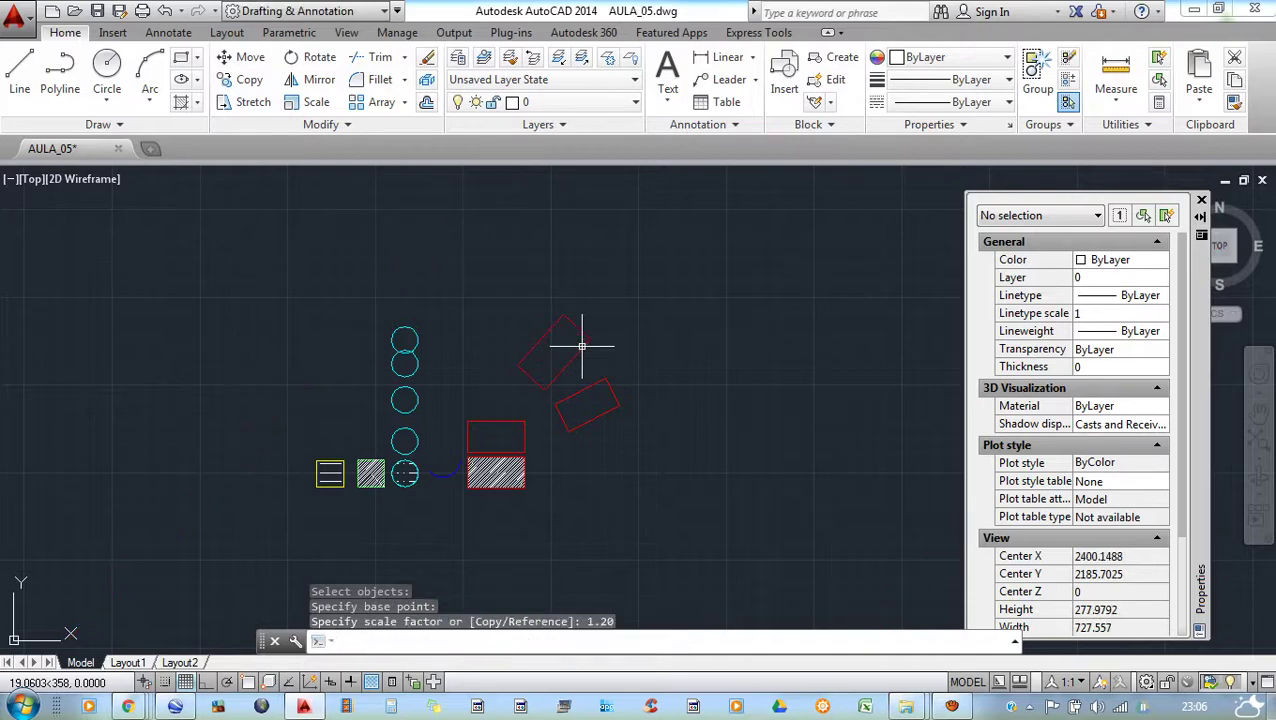
- Scale the tilted rectangle again by a factor of 1.5 about a point near its centre
scroll(535, 328, up, 4)
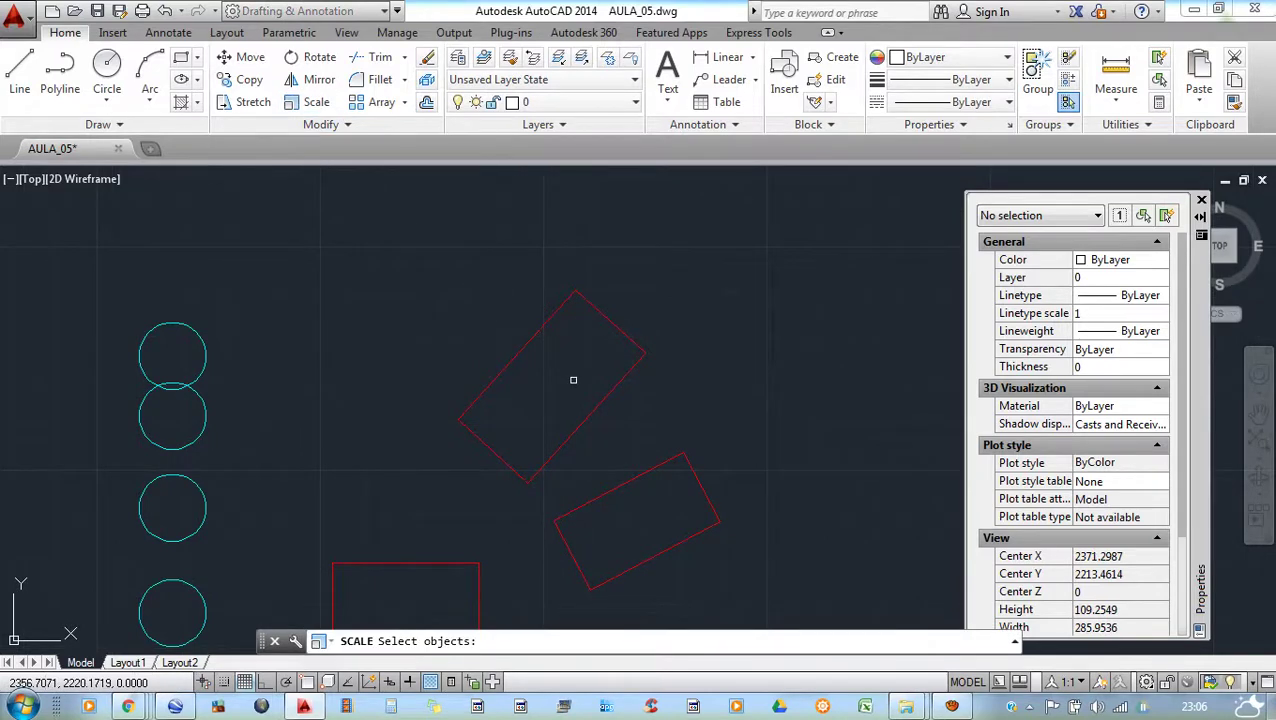
click(408, 330)
click(506, 396)
click(533, 450)
click(476, 379)
key(Return)
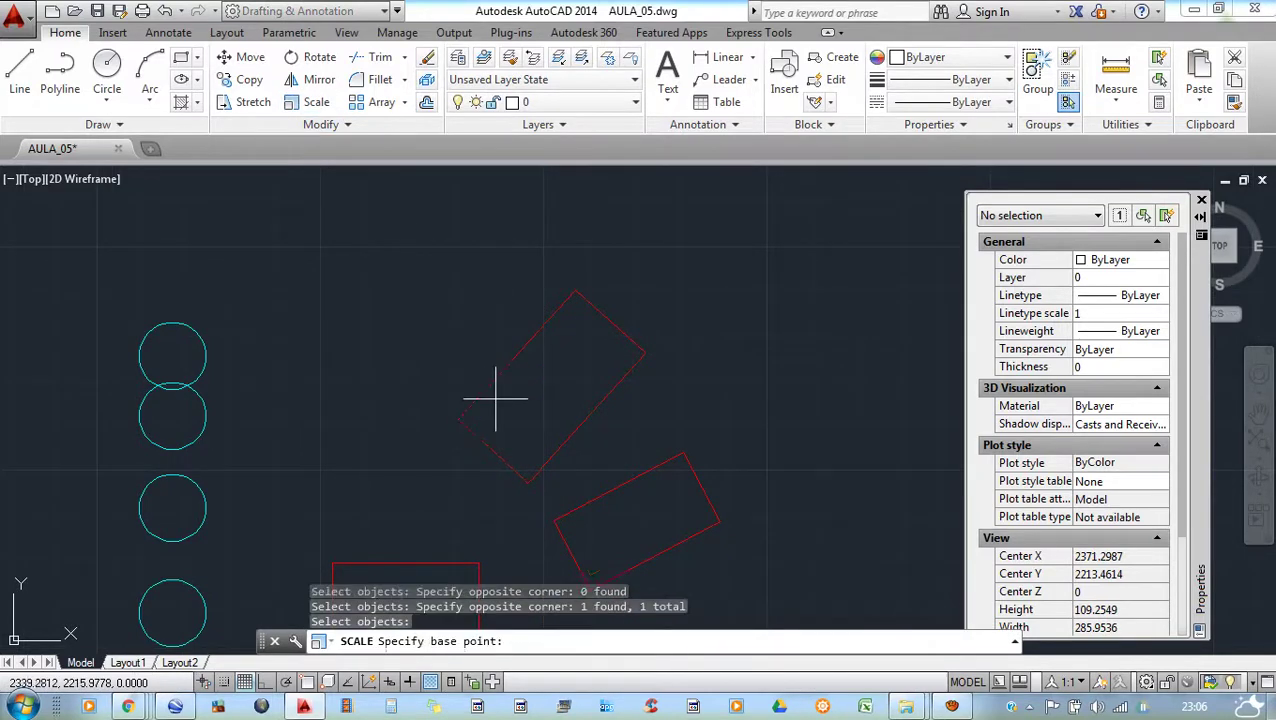
click(532, 400)
text(1.5)
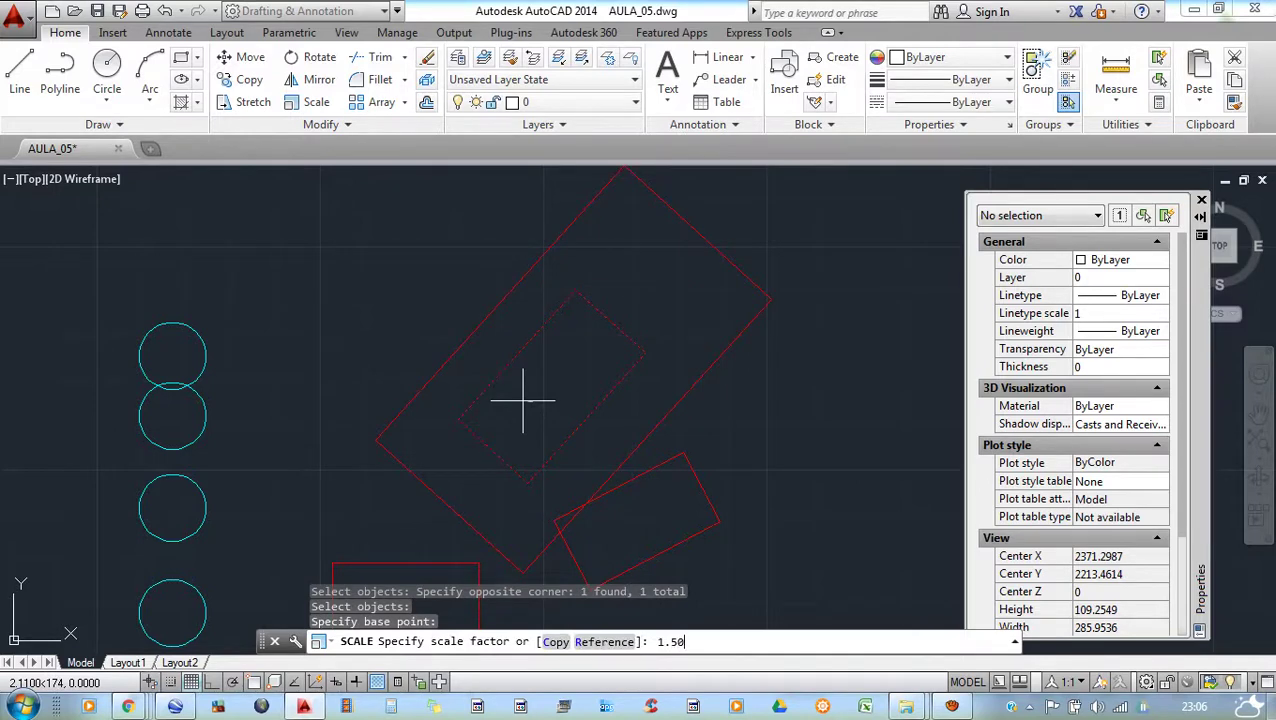
key(Return)
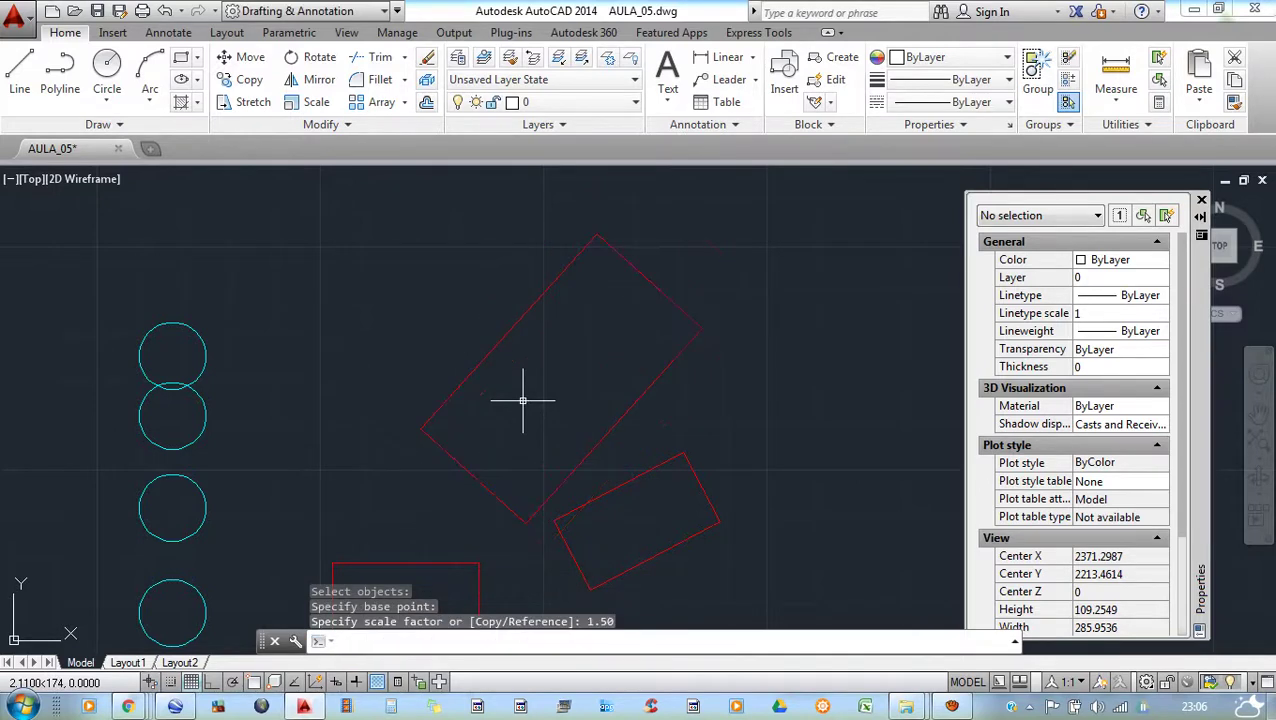
- Start MIRROR with mi and cancel it
text(mi)
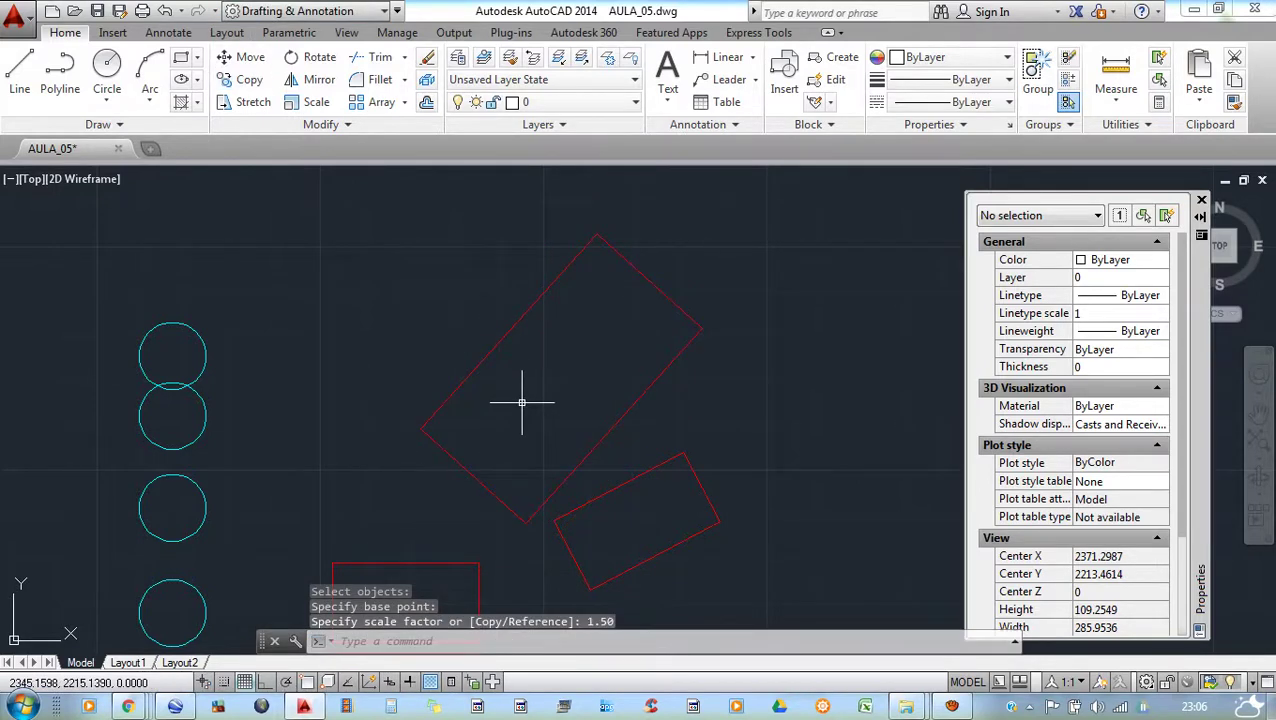
key(Return)
key(Escape)
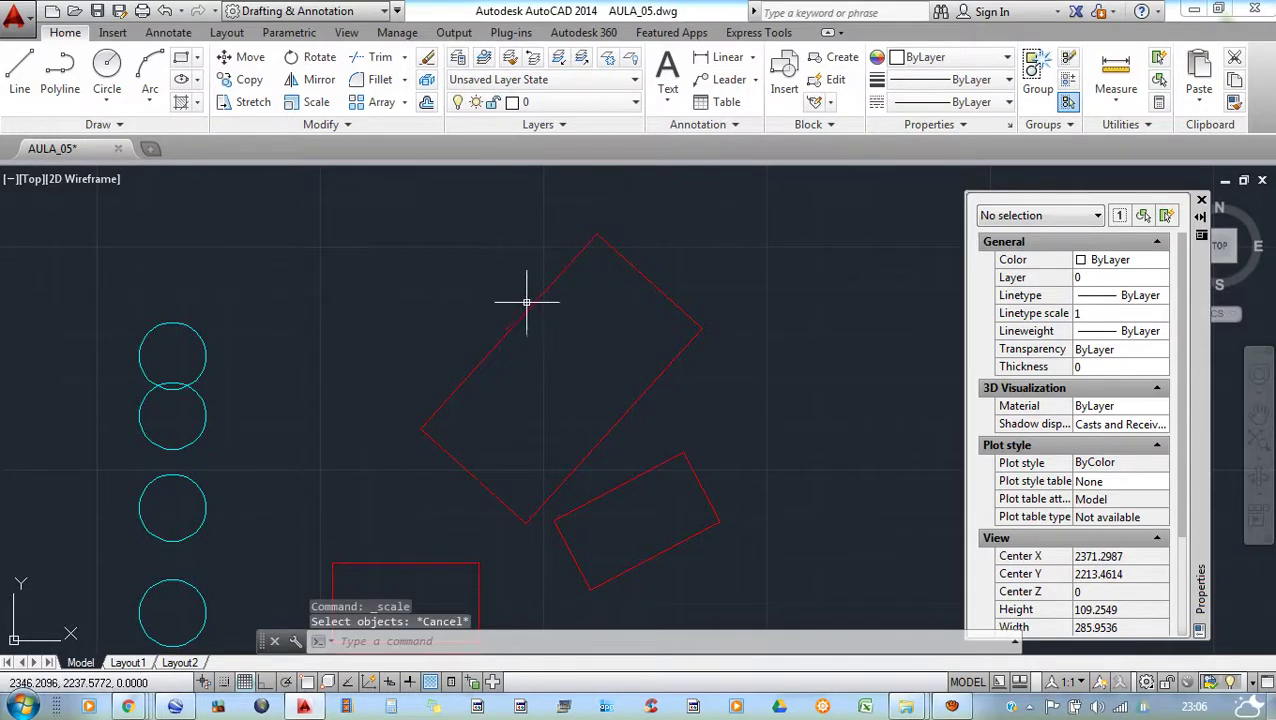
- Select then deselect the tilted rectangle, and view the trim/extend options without using them
click(558, 339)
click(513, 285)
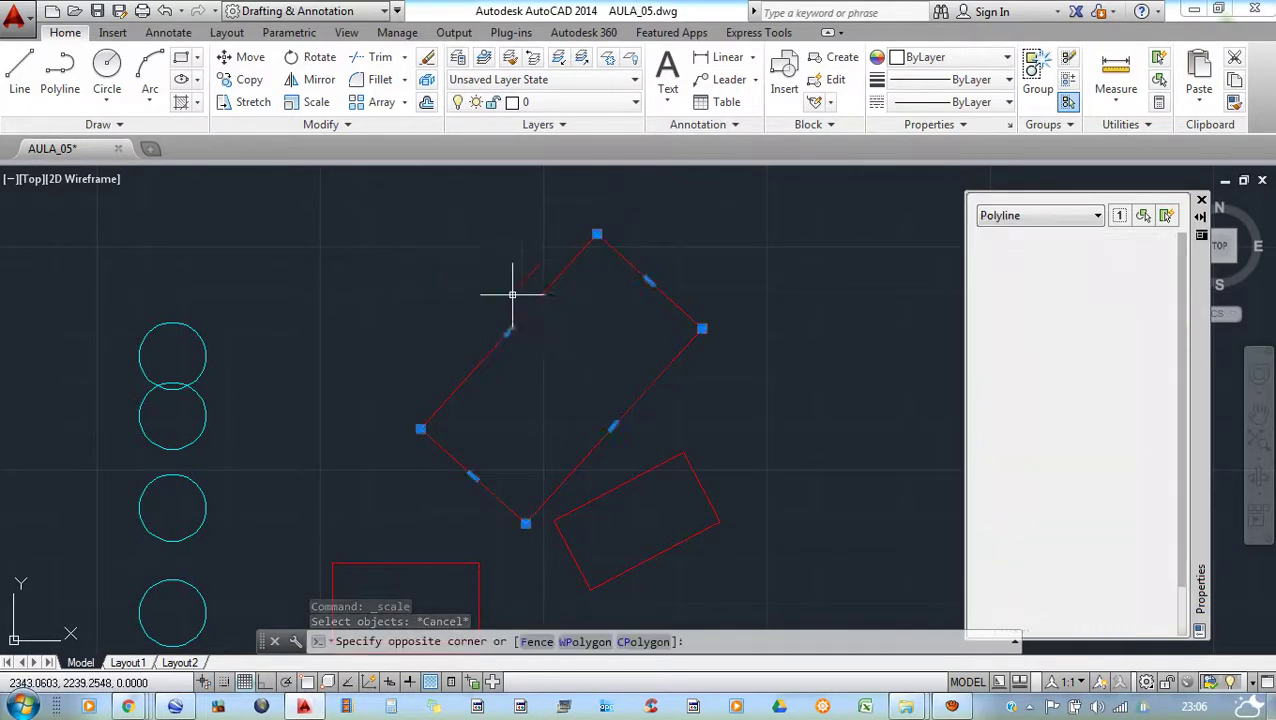
key(Escape)
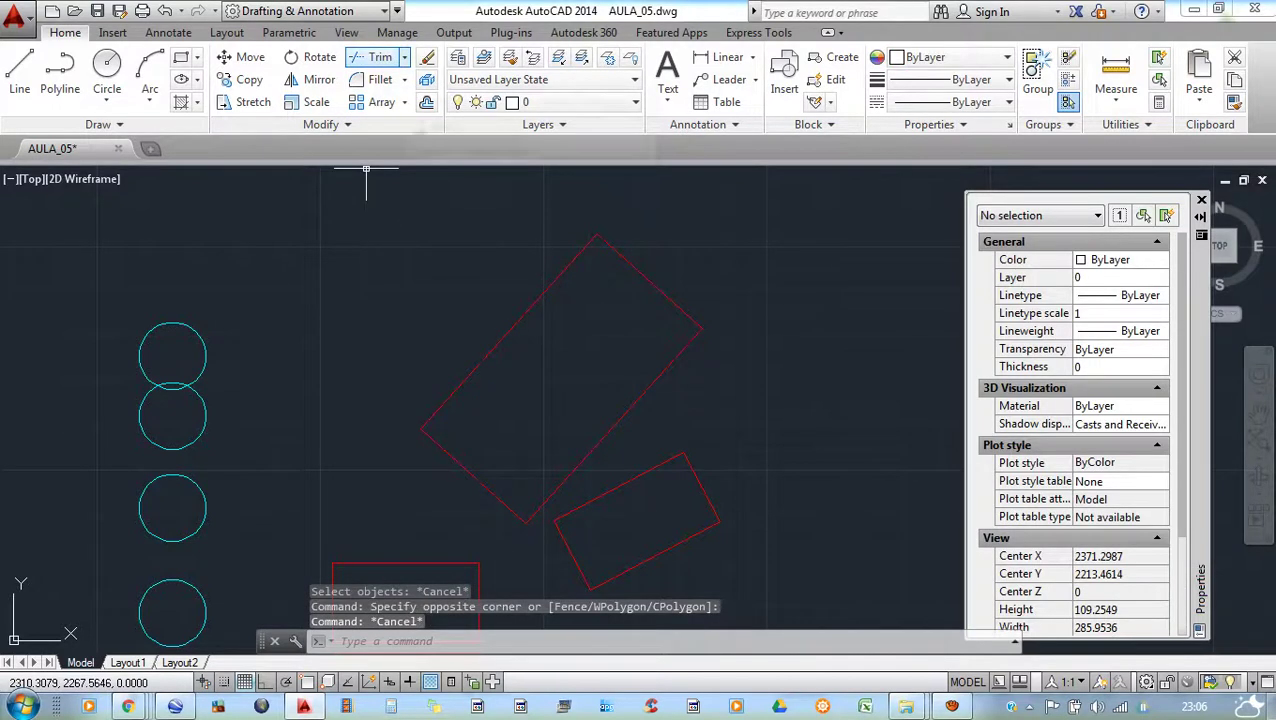
click(404, 57)
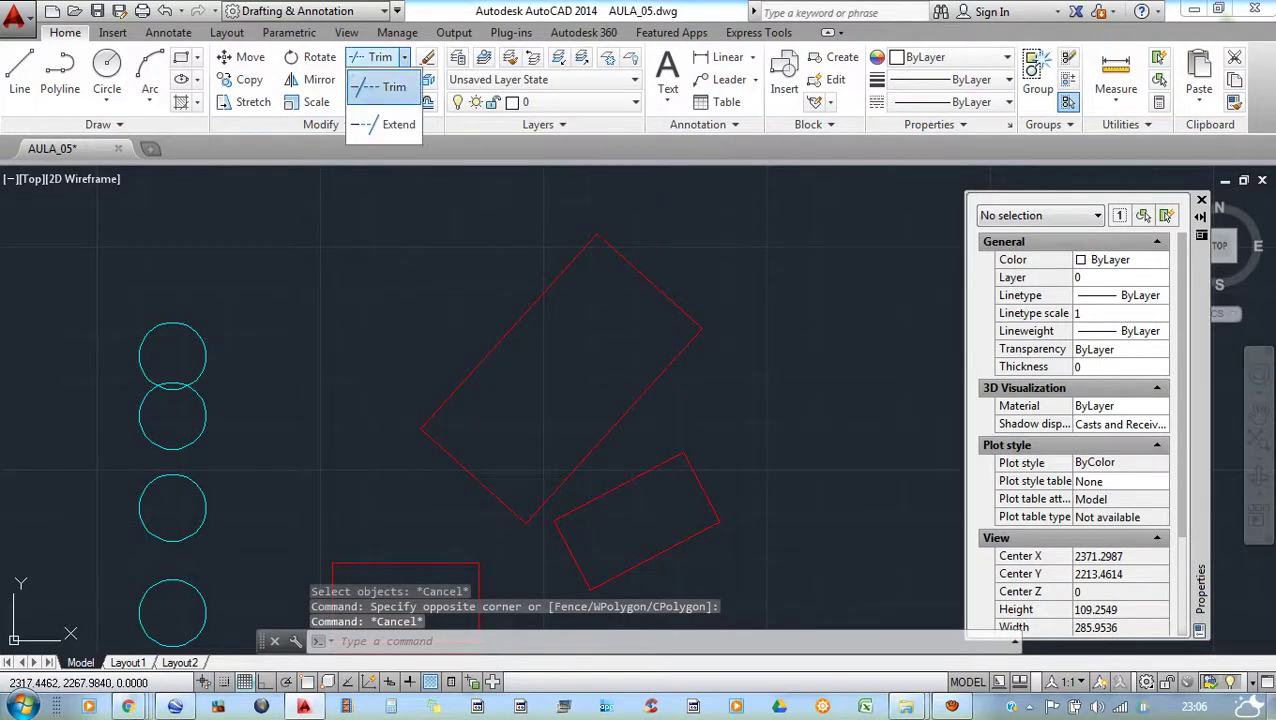
key(Escape)
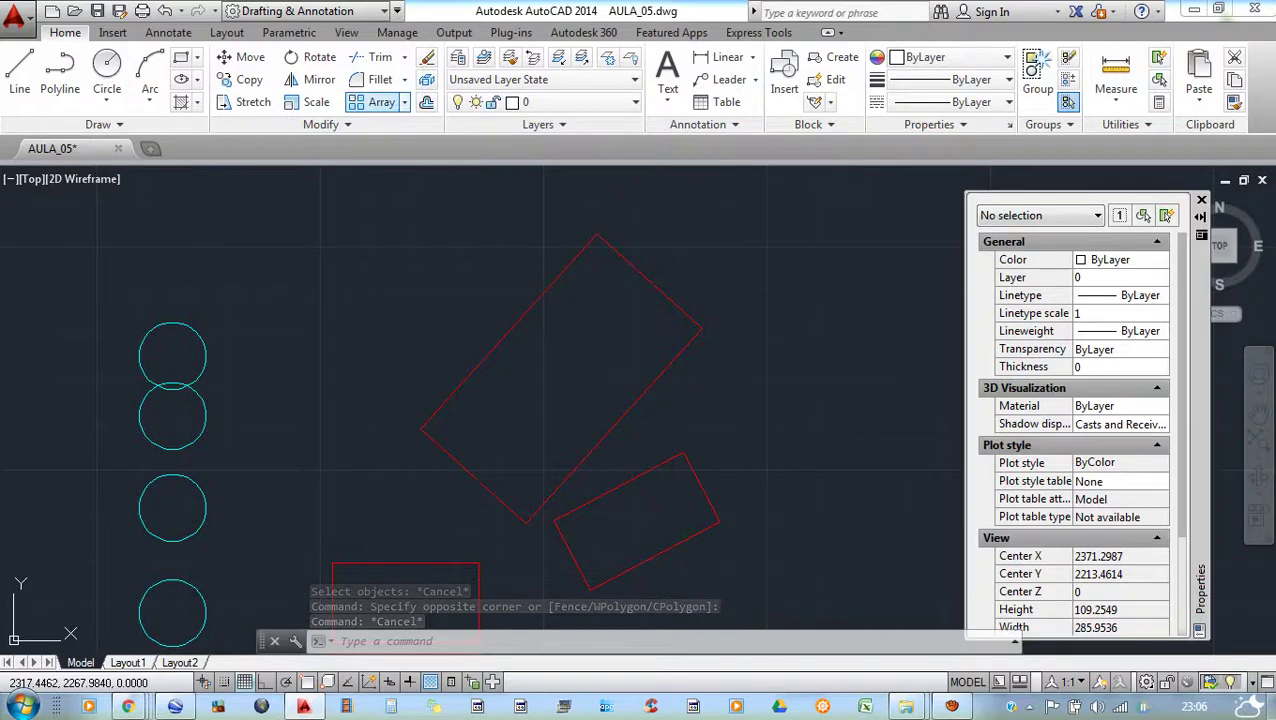
- Draw a diagonal polyline (PL) across the large tilted rectangle, parallel to its long sides
text(pl)
key(Return)
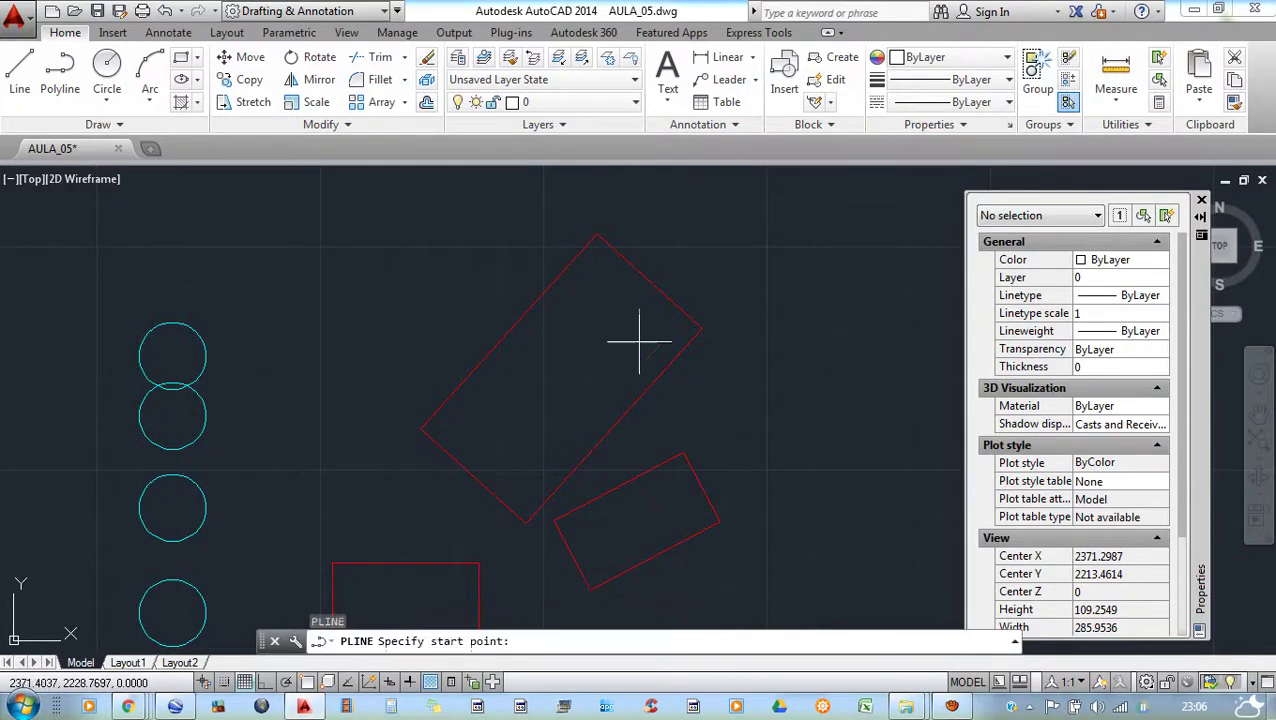
click(466, 498)
click(689, 266)
key(Return)
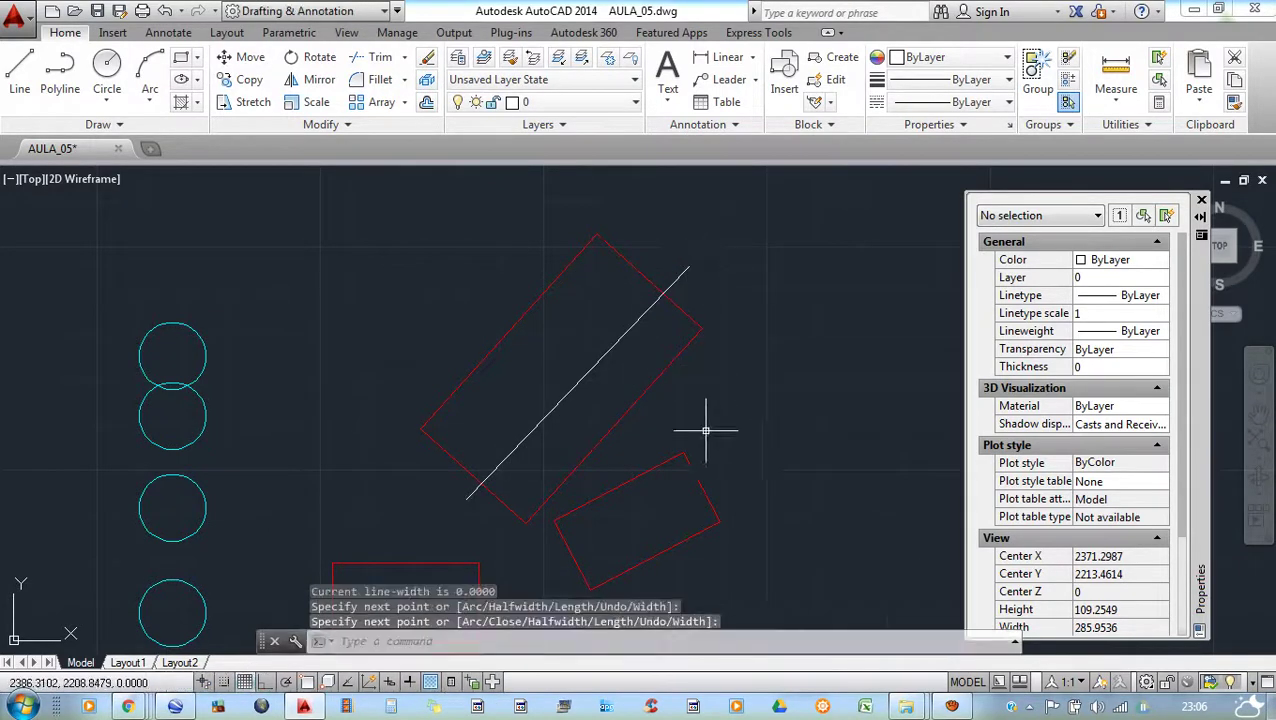
key(Return)
key(Escape)
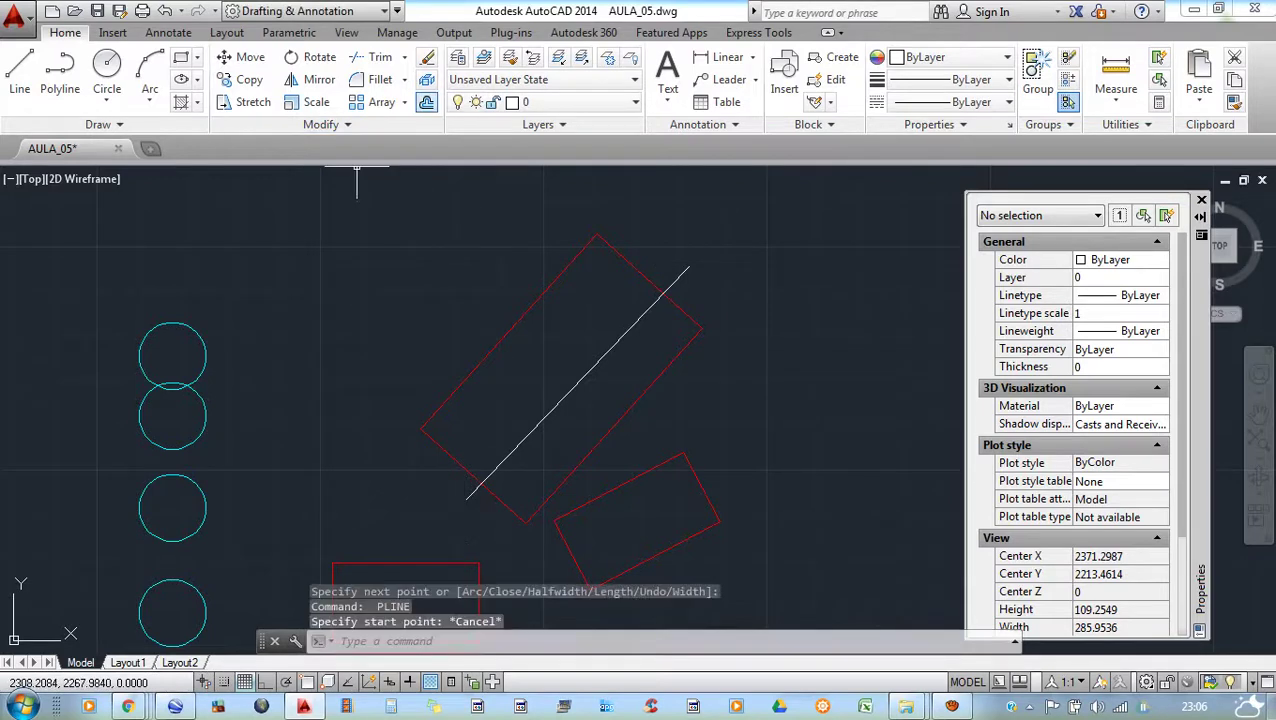
click(426, 102)
- Offset the white diagonal line 5 units apart repeatedly on both sides, striping the rectangle
key(Return)
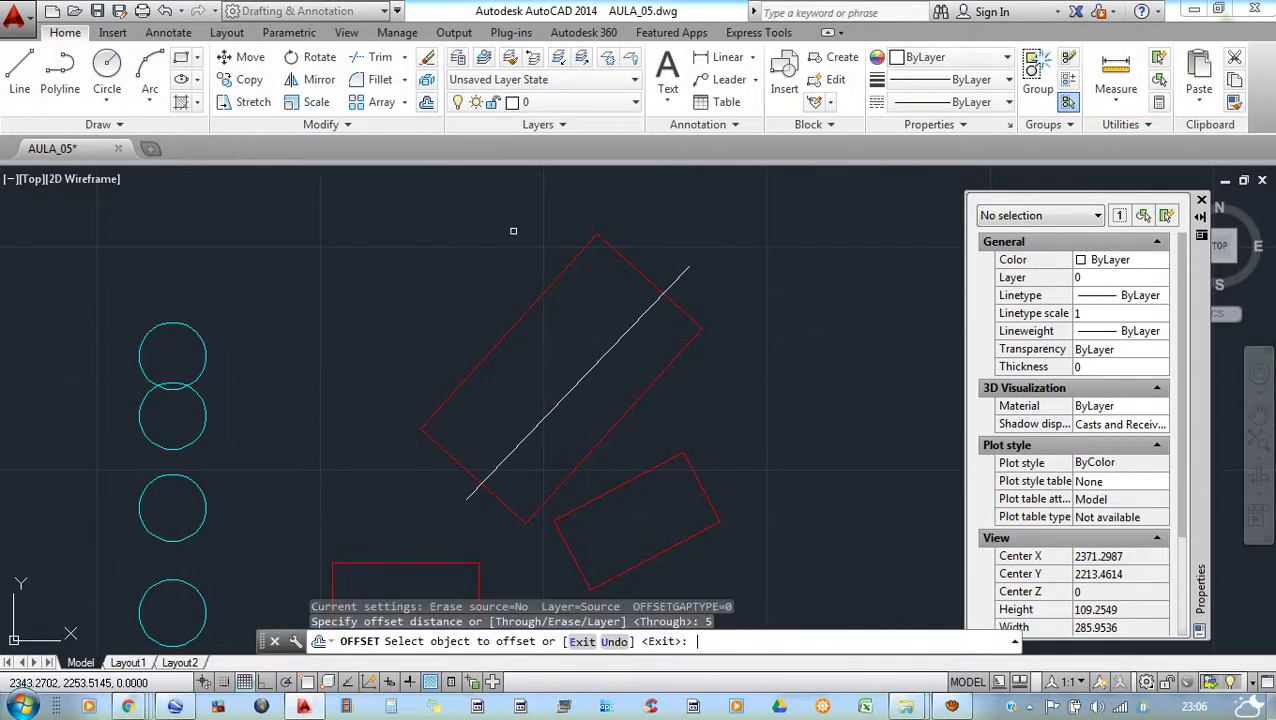
click(601, 363)
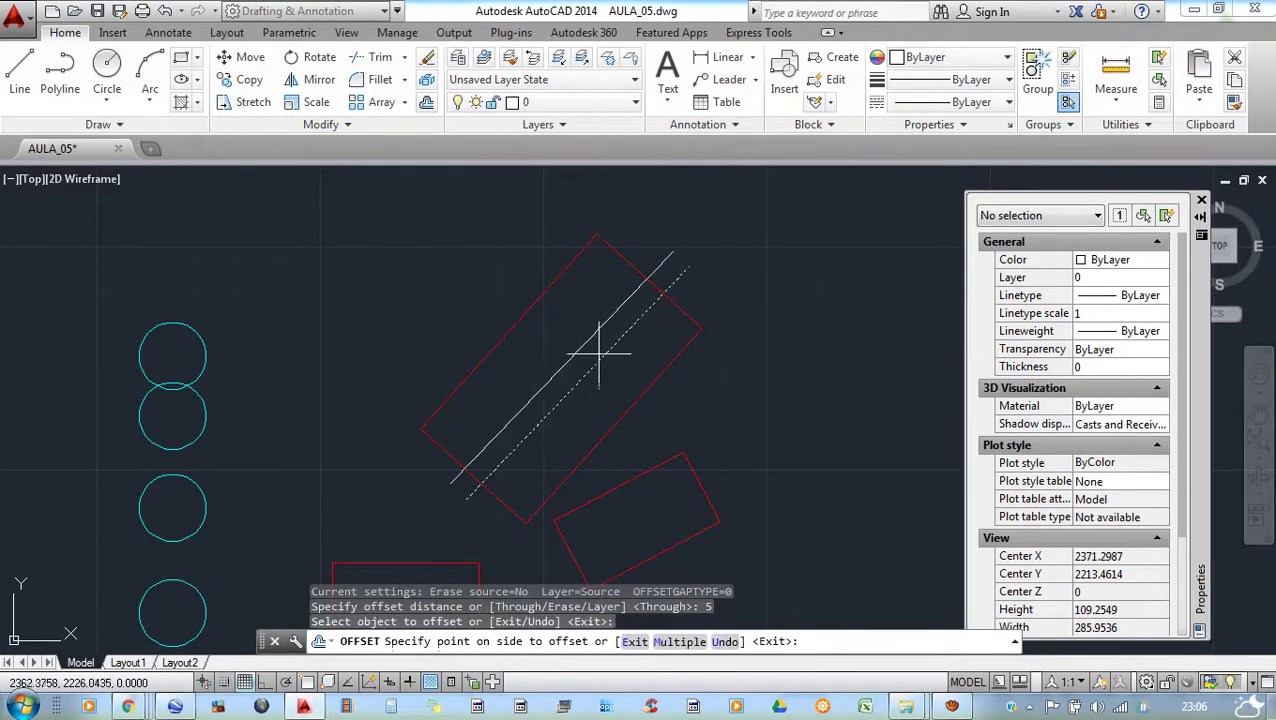
text(m)
key(Return)
click(430, 243)
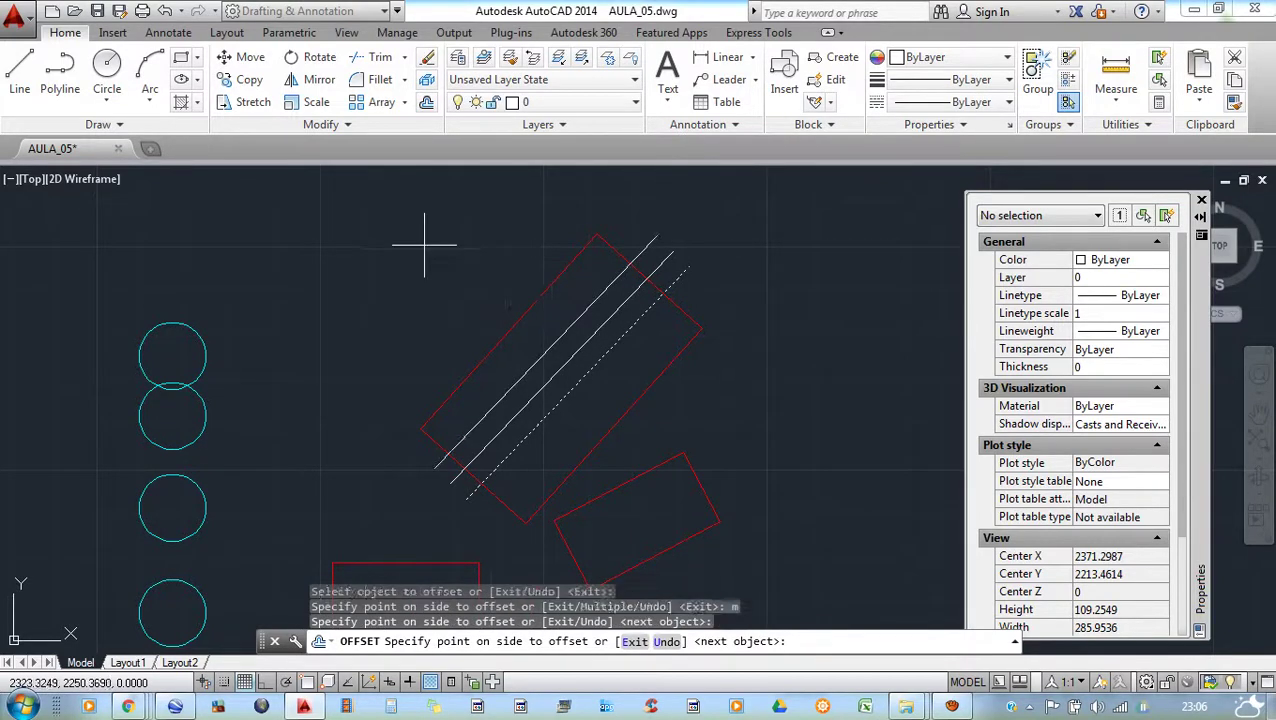
click(427, 241)
click(412, 243)
click(650, 434)
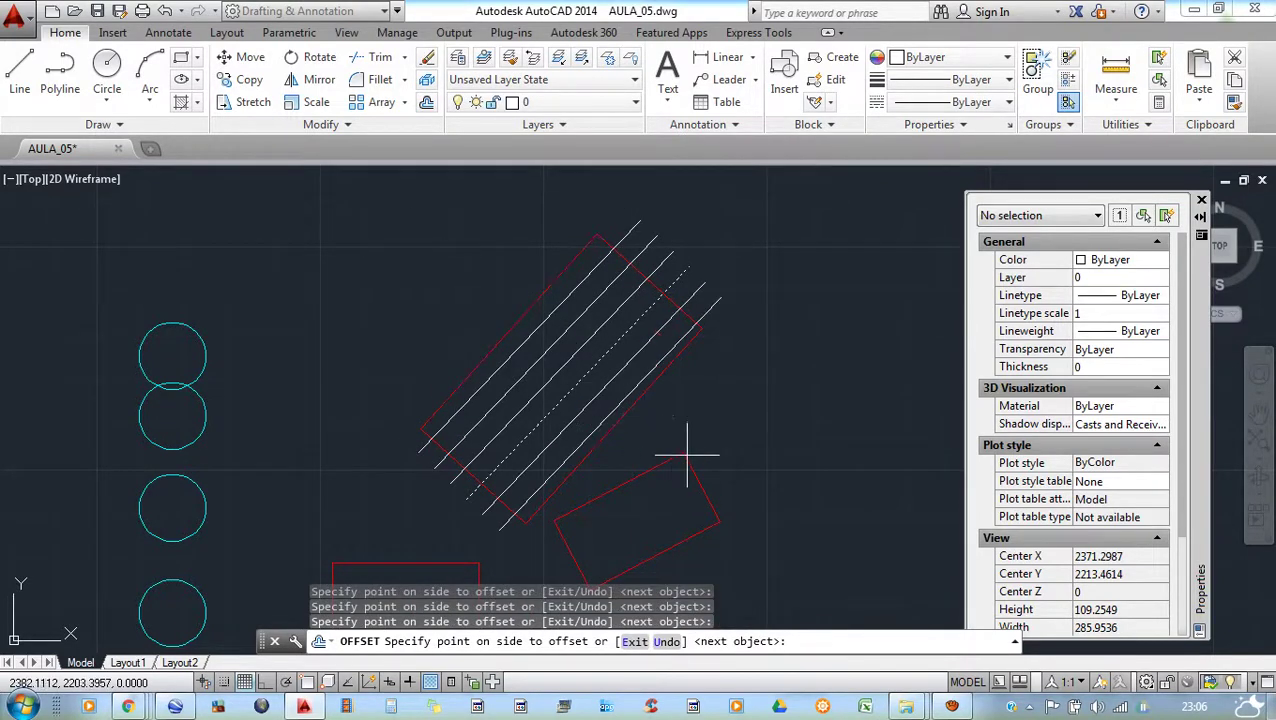
click(692, 462)
click(730, 485)
click(770, 500)
click(810, 516)
click(818, 526)
click(830, 524)
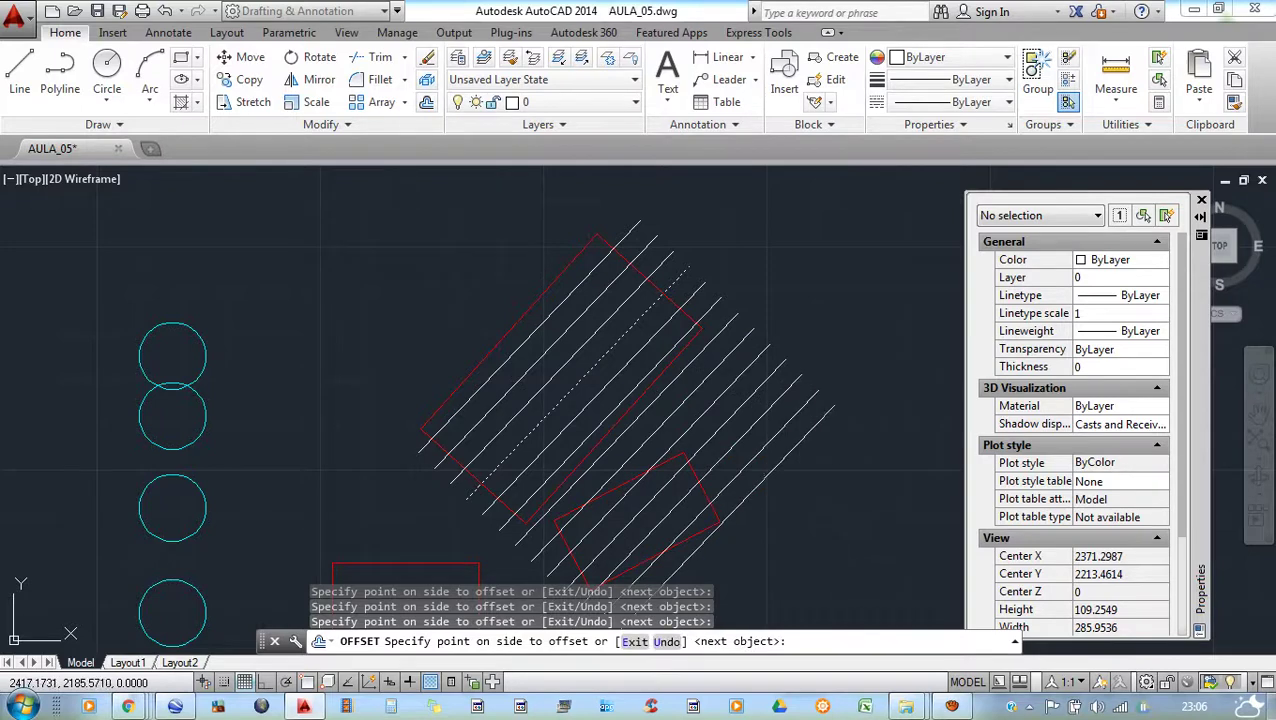
click(845, 521)
key(Return)
key(Escape)
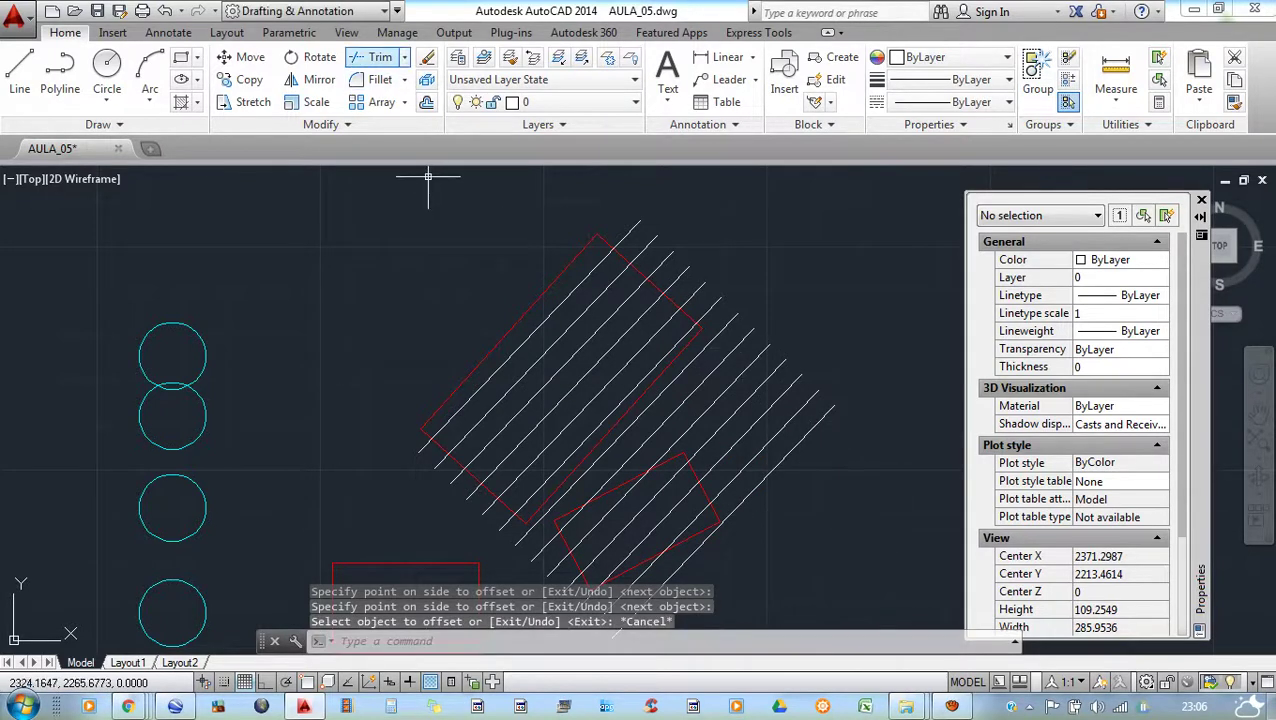
click(404, 57)
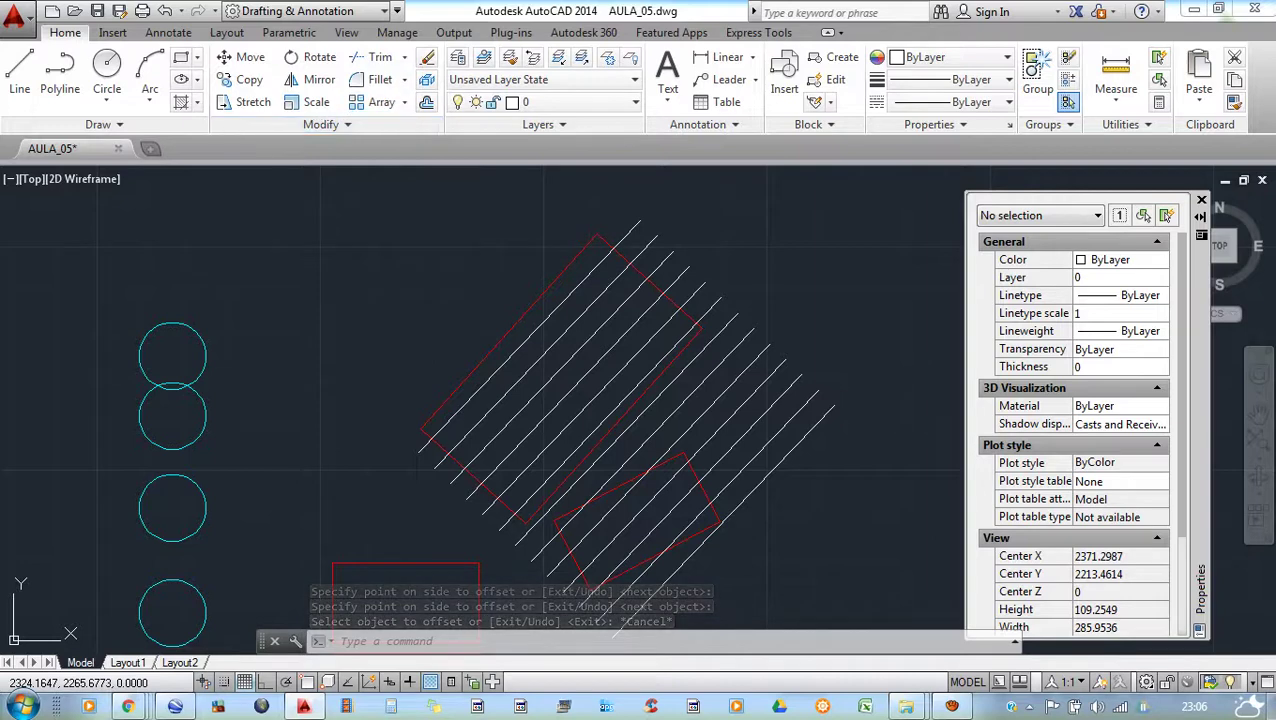
click(375, 57)
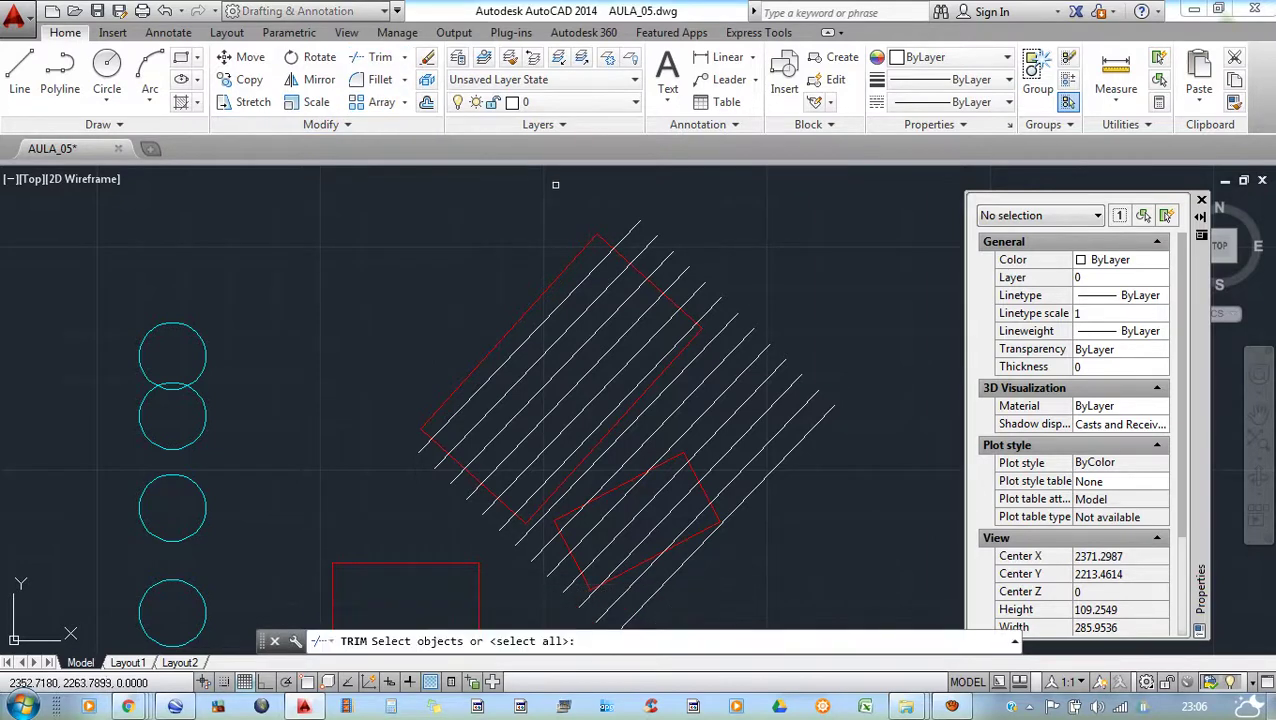
- Trim line ends protruding past the large tilted rectangle, using it as the cutting edge
click(620, 258)
key(Return)
scroll(650, 250, up, 2)
scroll(650, 250, down, 2)
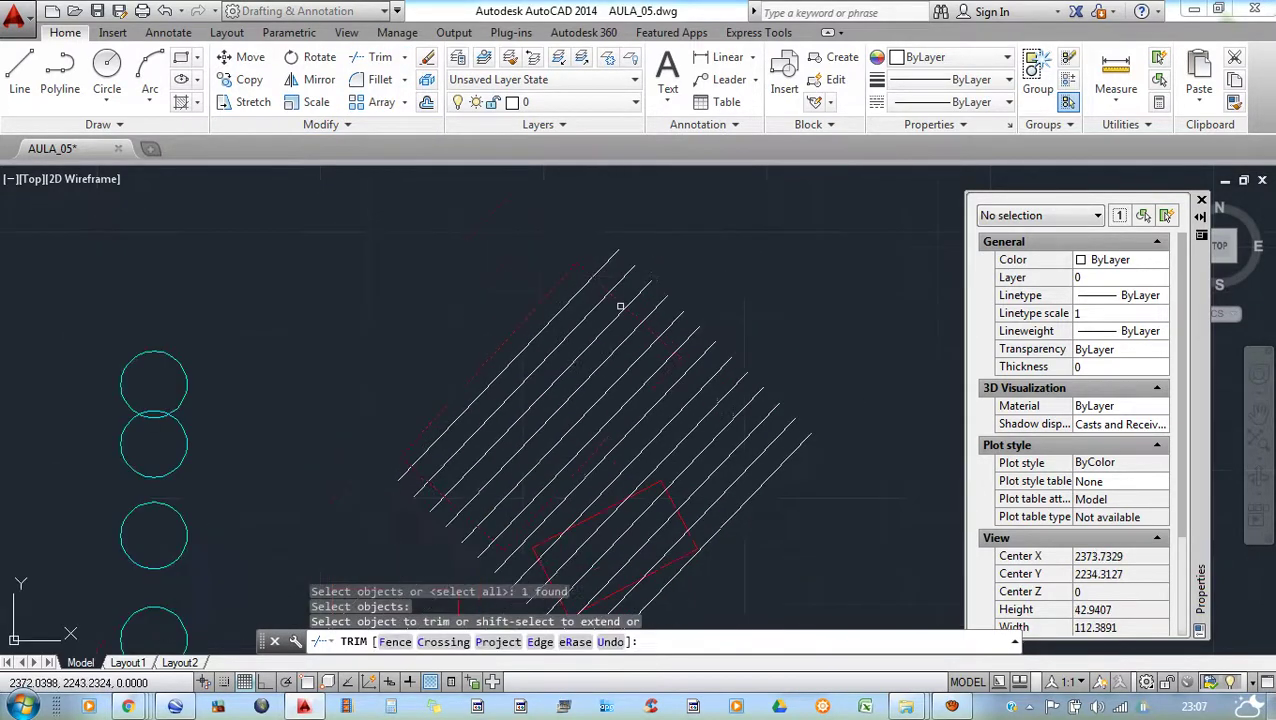
scroll(640, 280, up, 1)
click(640, 292)
click(612, 258)
click(592, 250)
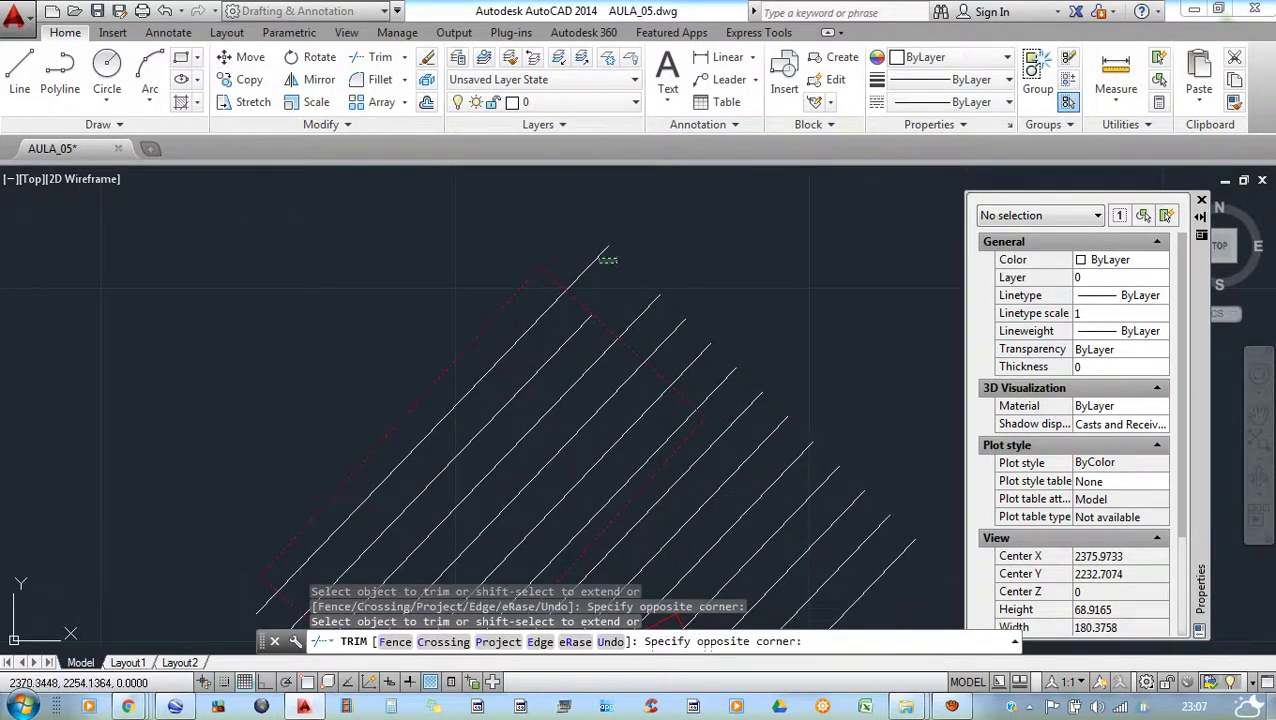
click(660, 320)
click(645, 305)
click(642, 300)
click(664, 319)
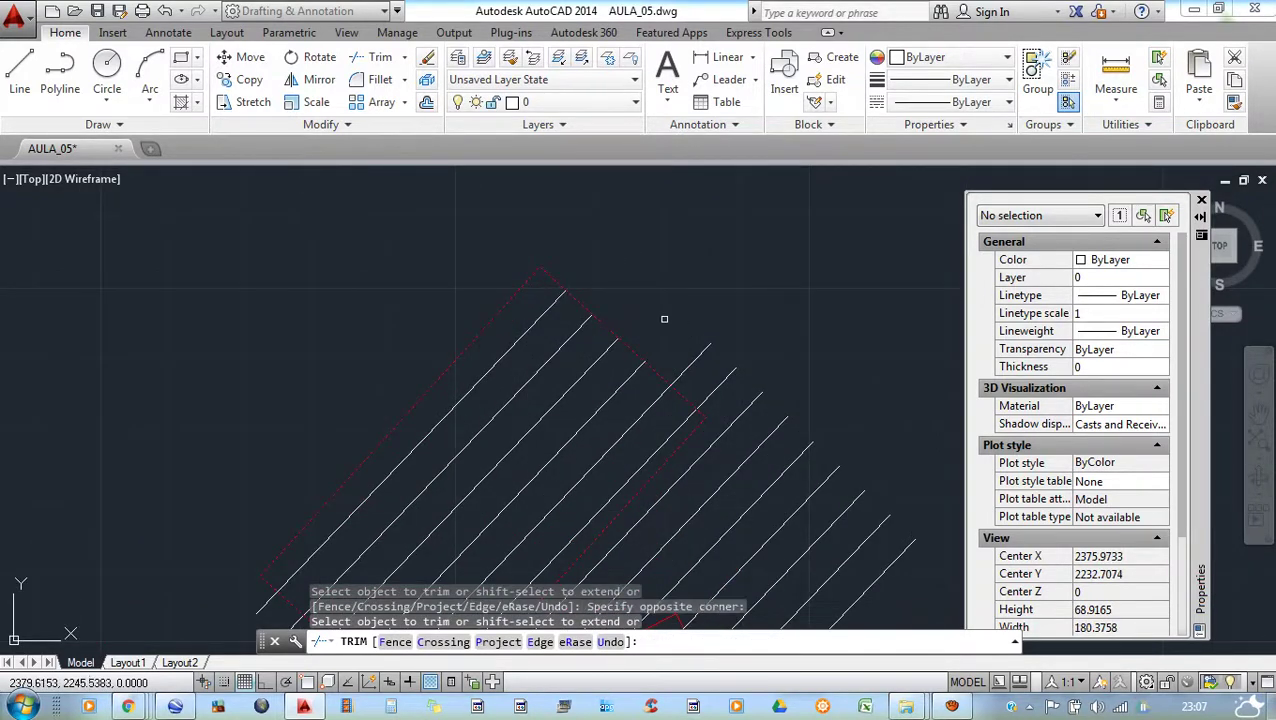
scroll(650, 255, down, 2)
scroll(656, 322, up, 2)
scroll(680, 333, up, 2)
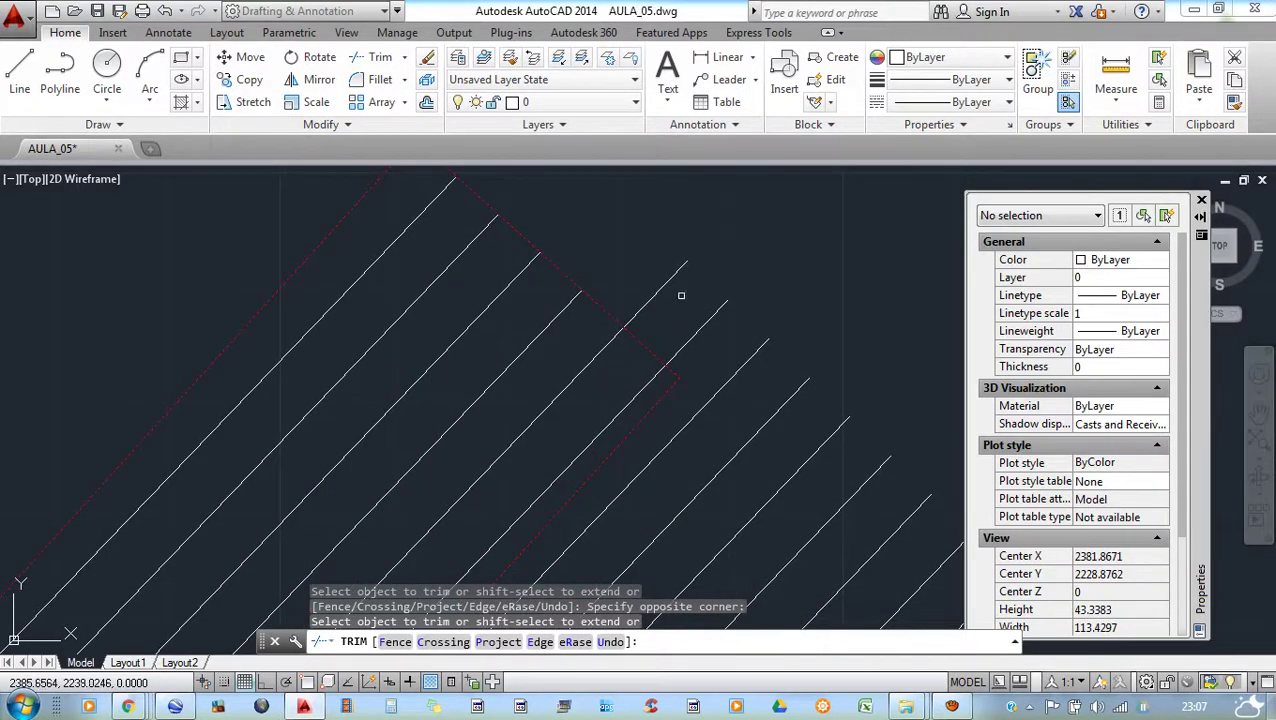
- Trim the remaining protruding line ends with two Fence (F) crossings
text(f)
key(Return)
click(631, 259)
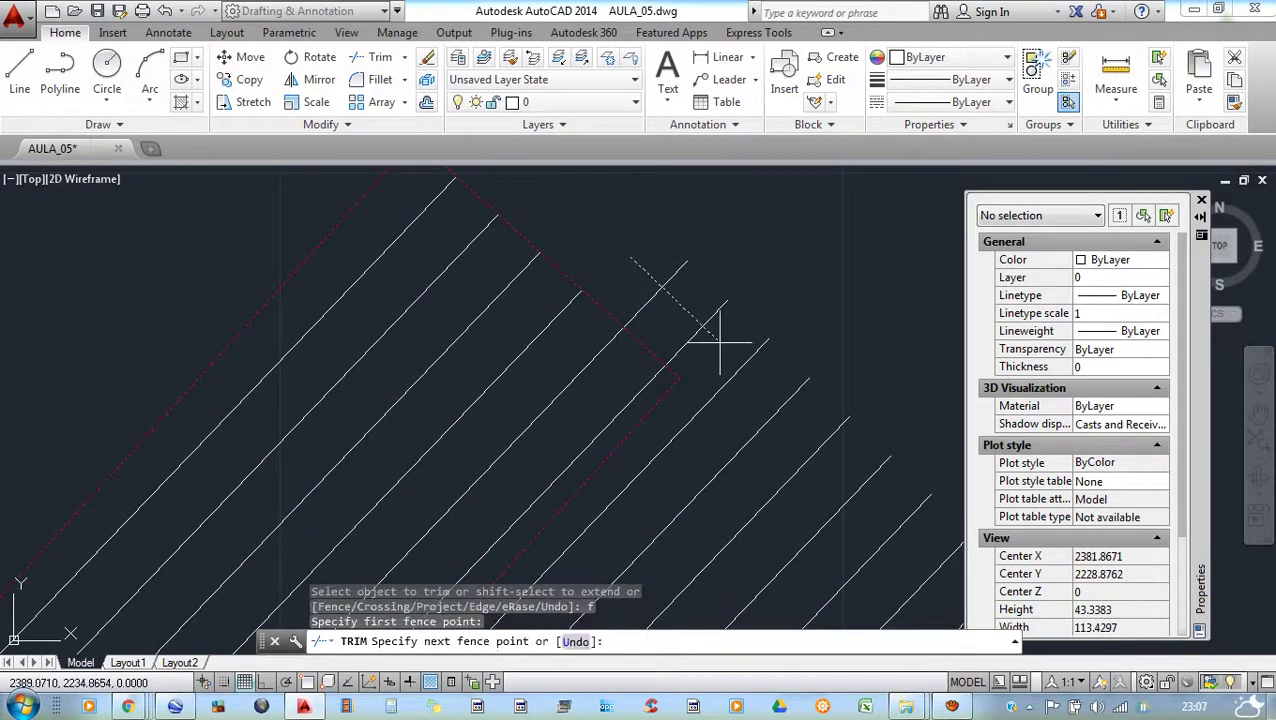
click(745, 282)
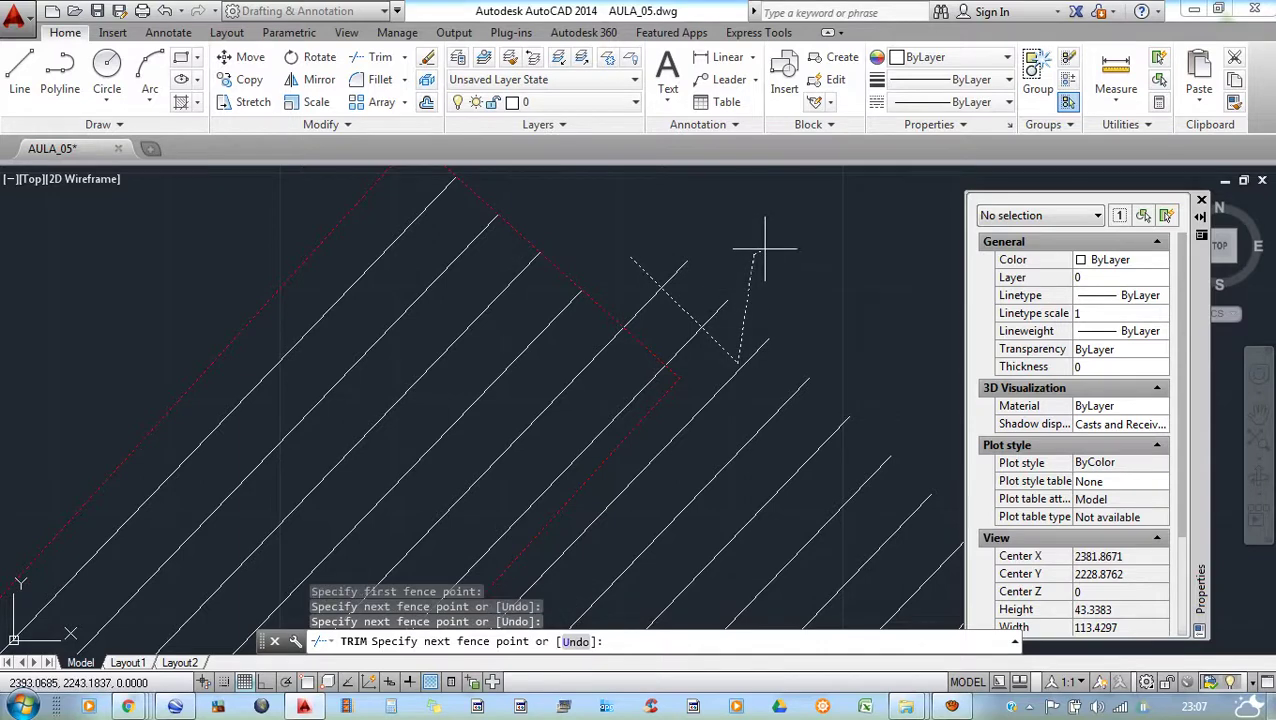
key(Return)
scroll(777, 274, down, 4)
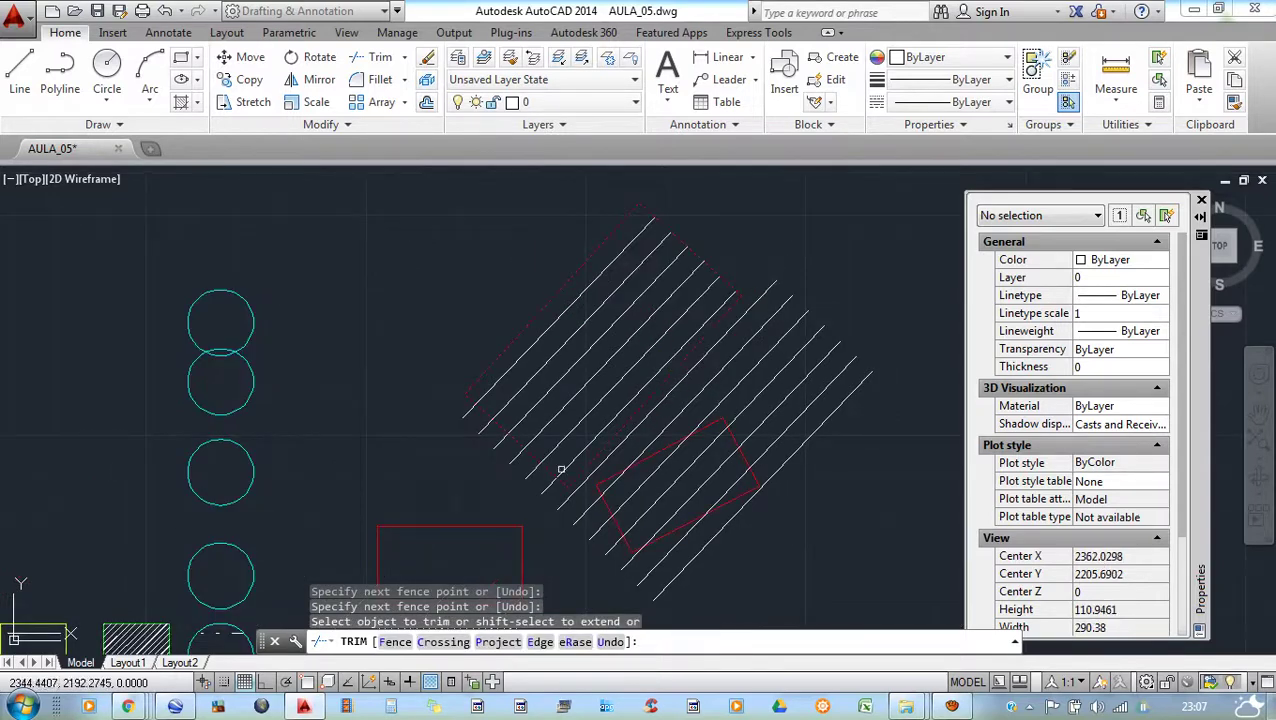
scroll(561, 469, up, 4)
text(f)
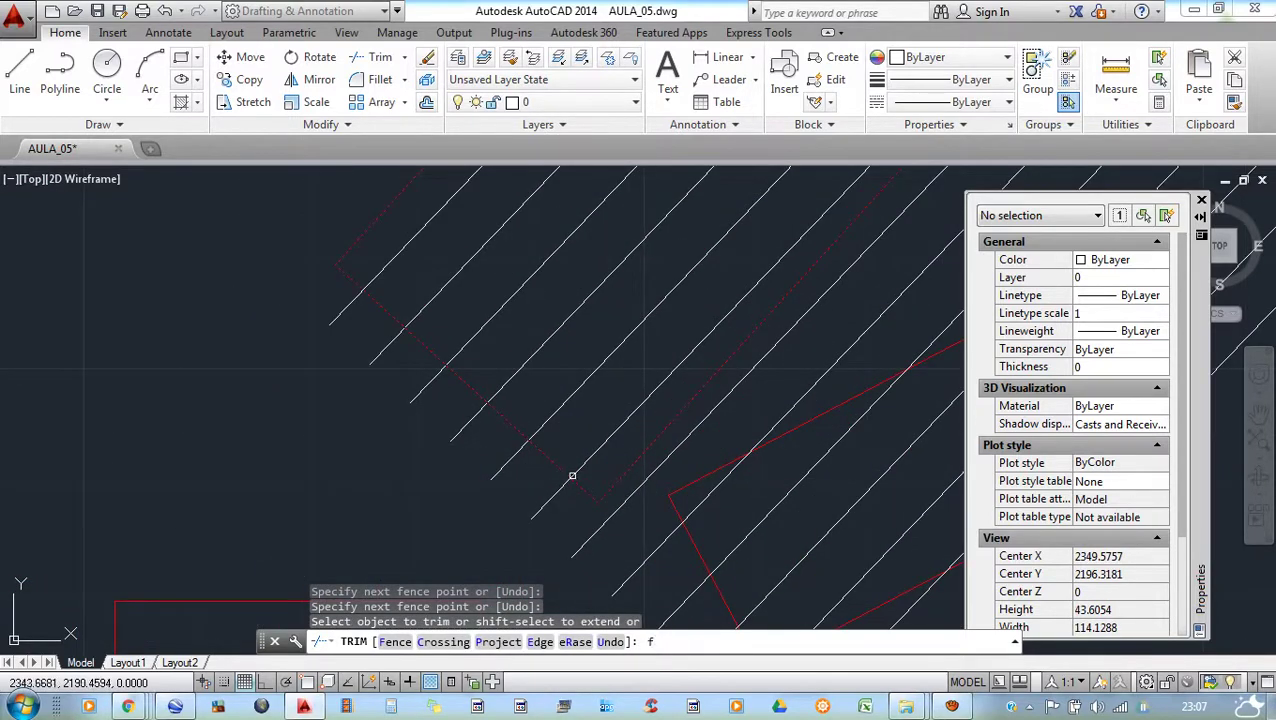
key(Return)
click(575, 506)
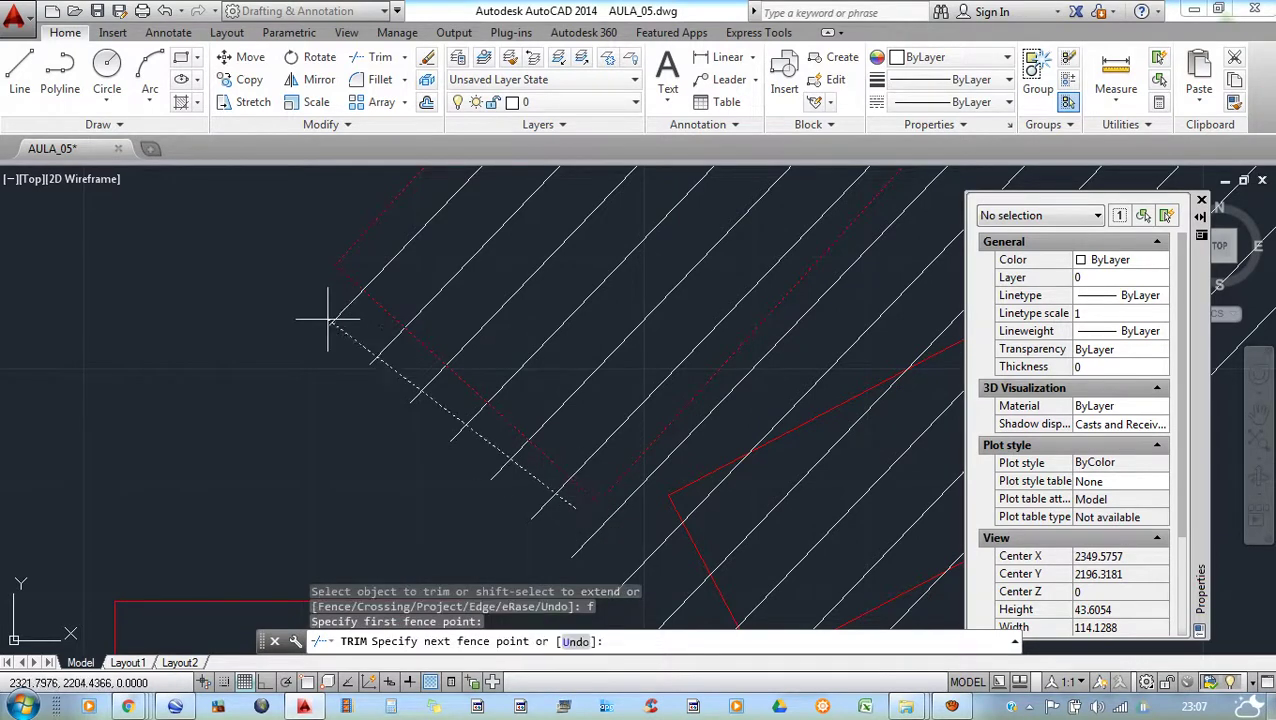
click(309, 271)
key(Return)
scroll(490, 393, down, 3)
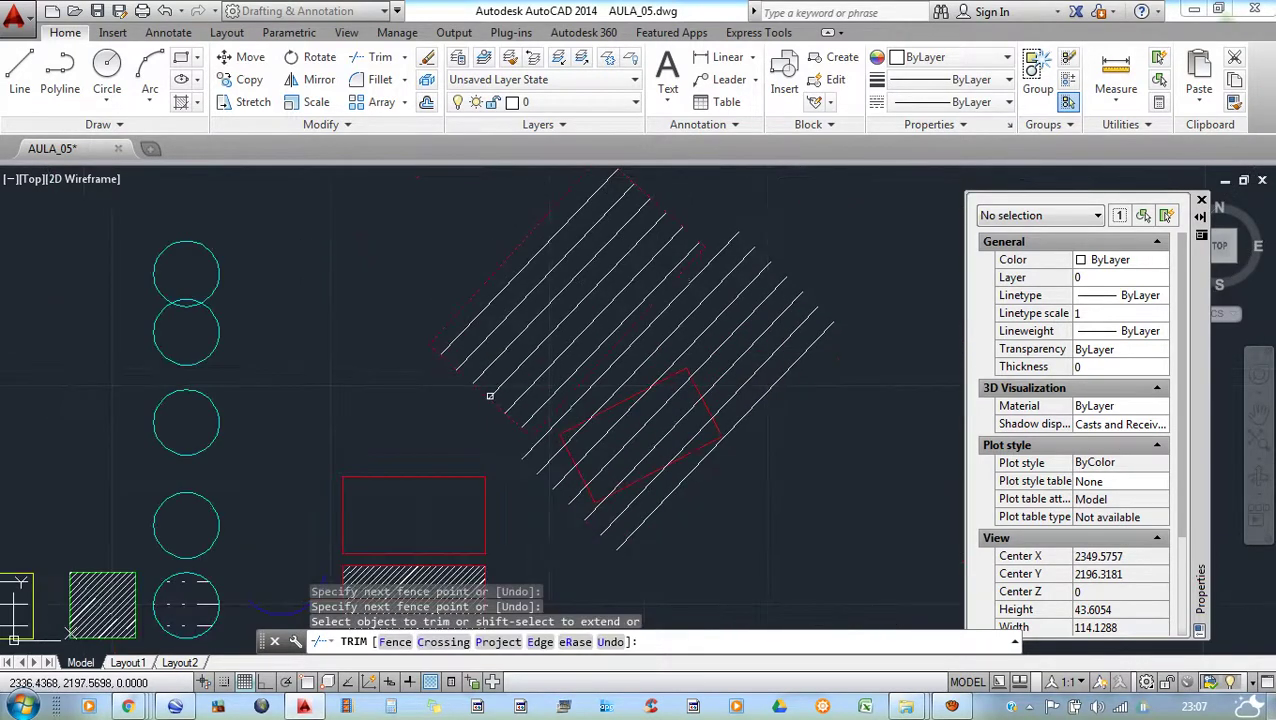
scroll(589, 454, up, 1)
scroll(556, 440, down, 3)
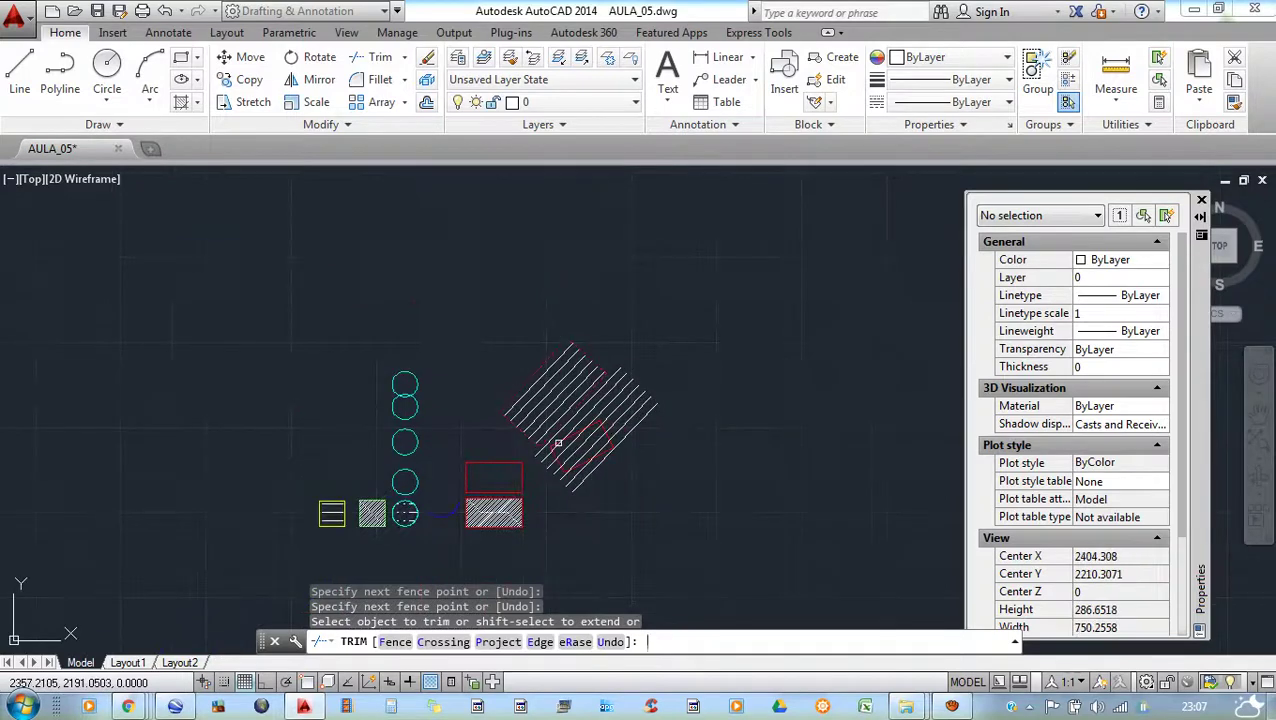
key(Return)
- Trim the diagonal lines out of the small tilted rectangle, using it as the cutting edge
scroll(570, 421, up, 1)
key(Return)
scroll(607, 480, up, 4)
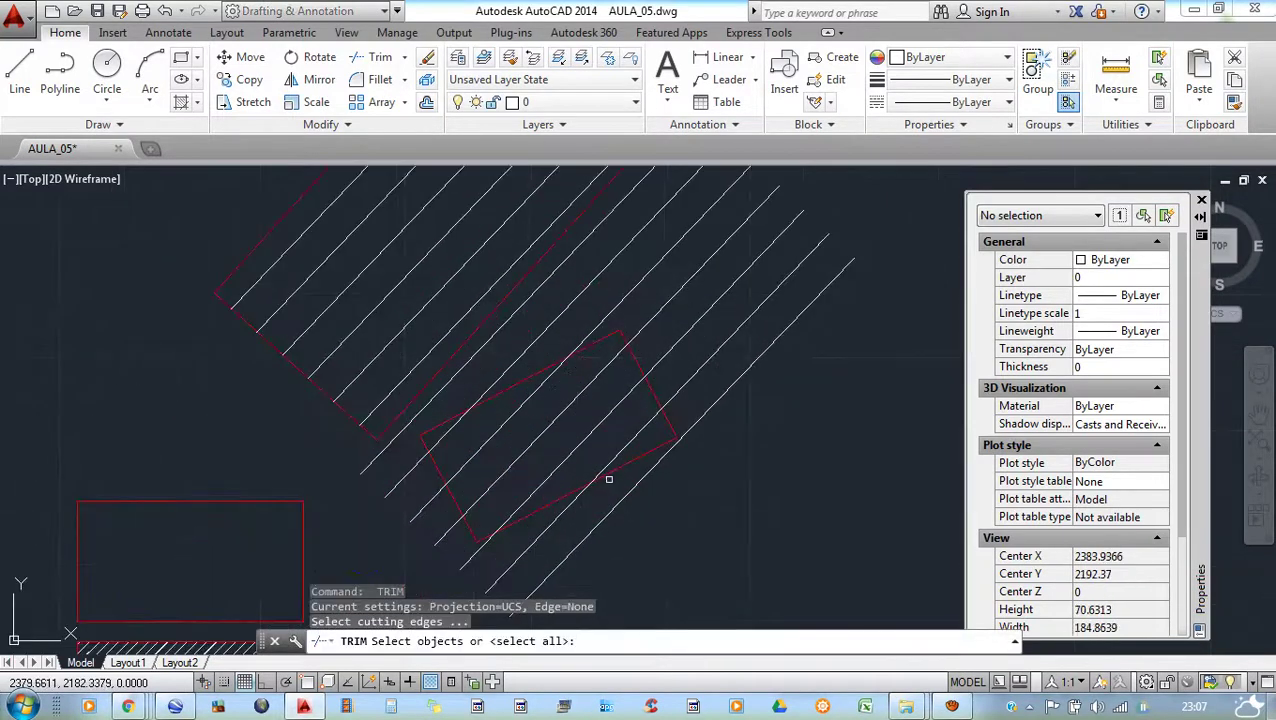
click(618, 464)
key(Return)
click(640, 440)
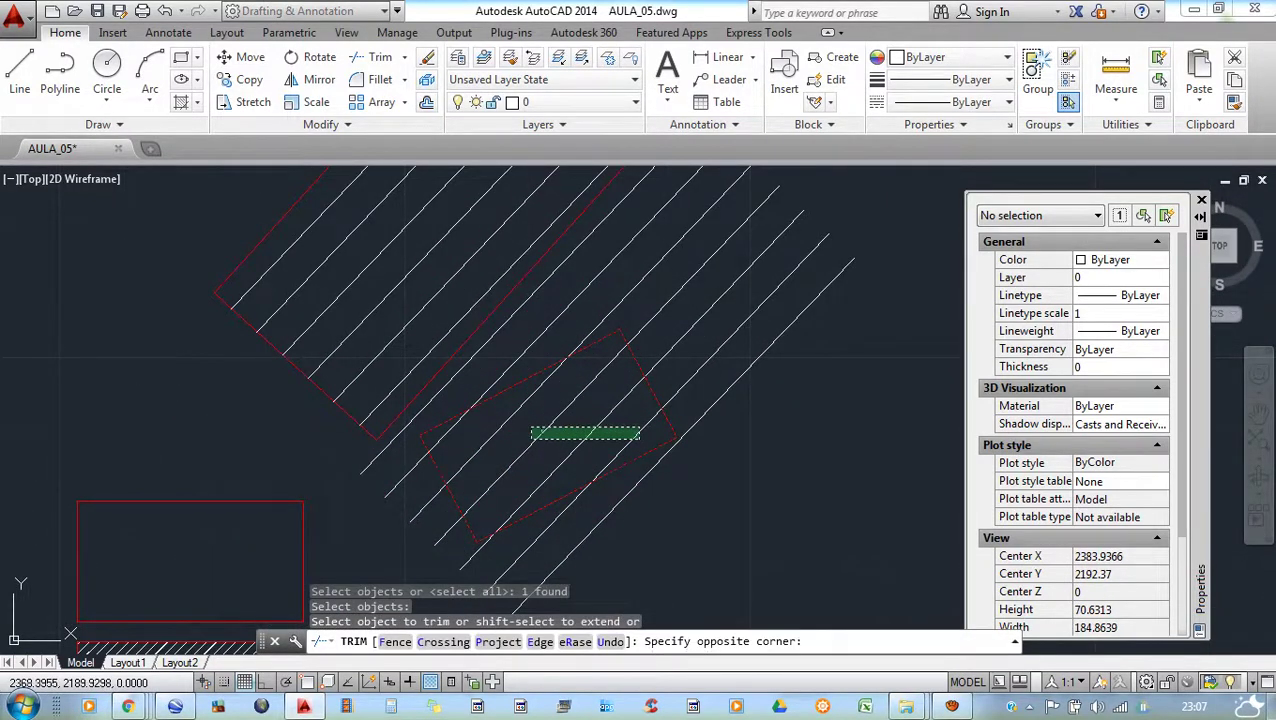
click(494, 430)
scroll(600, 400, down, 2)
key(Escape)
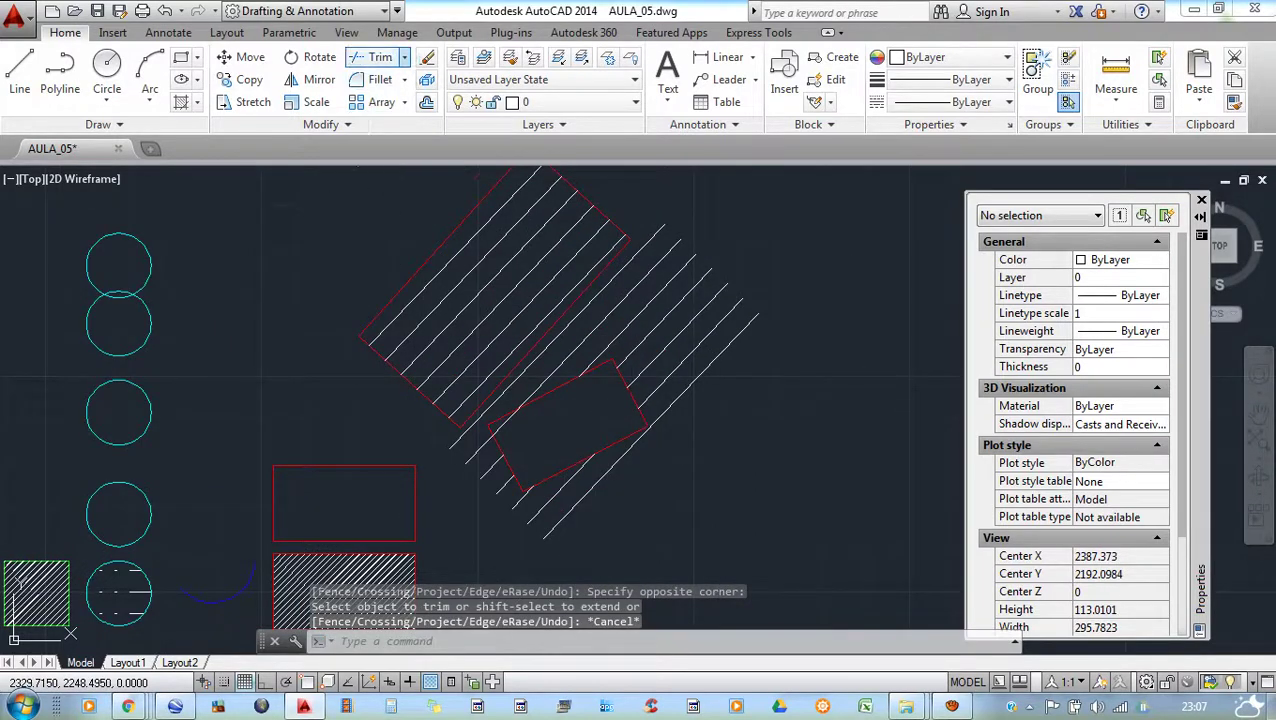
click(404, 57)
click(450, 202)
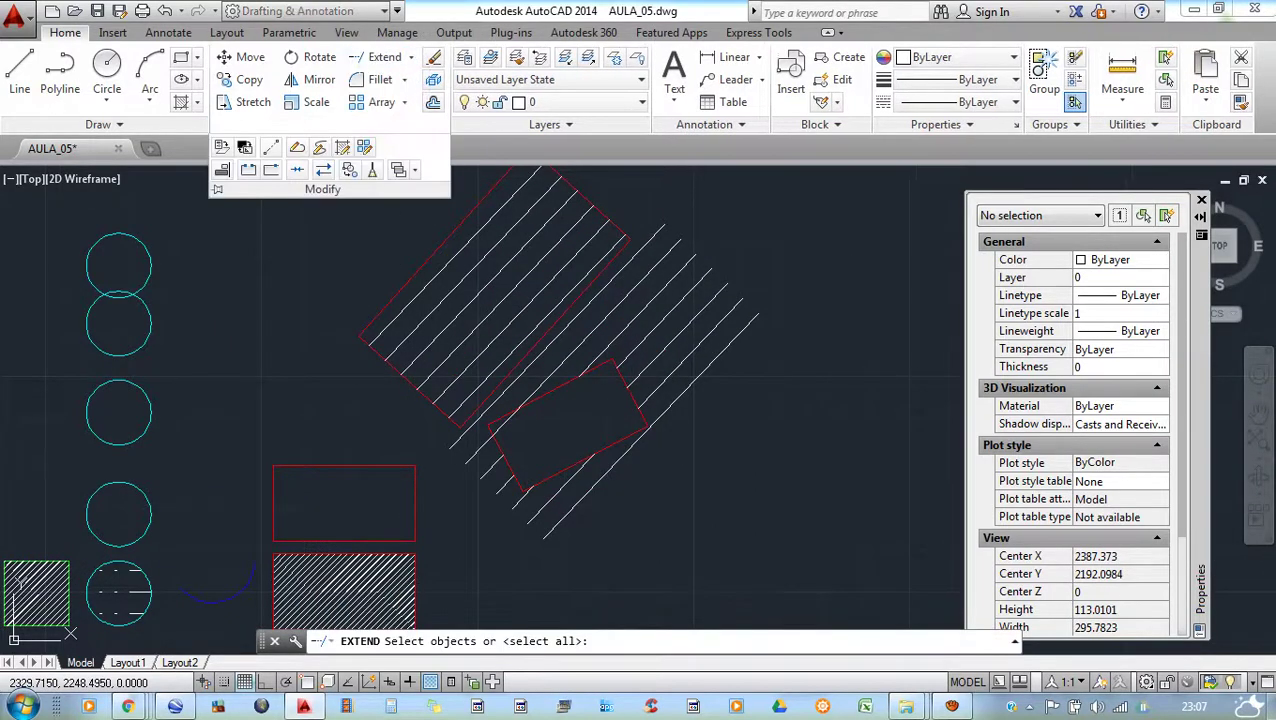
click(412, 508)
key(Return)
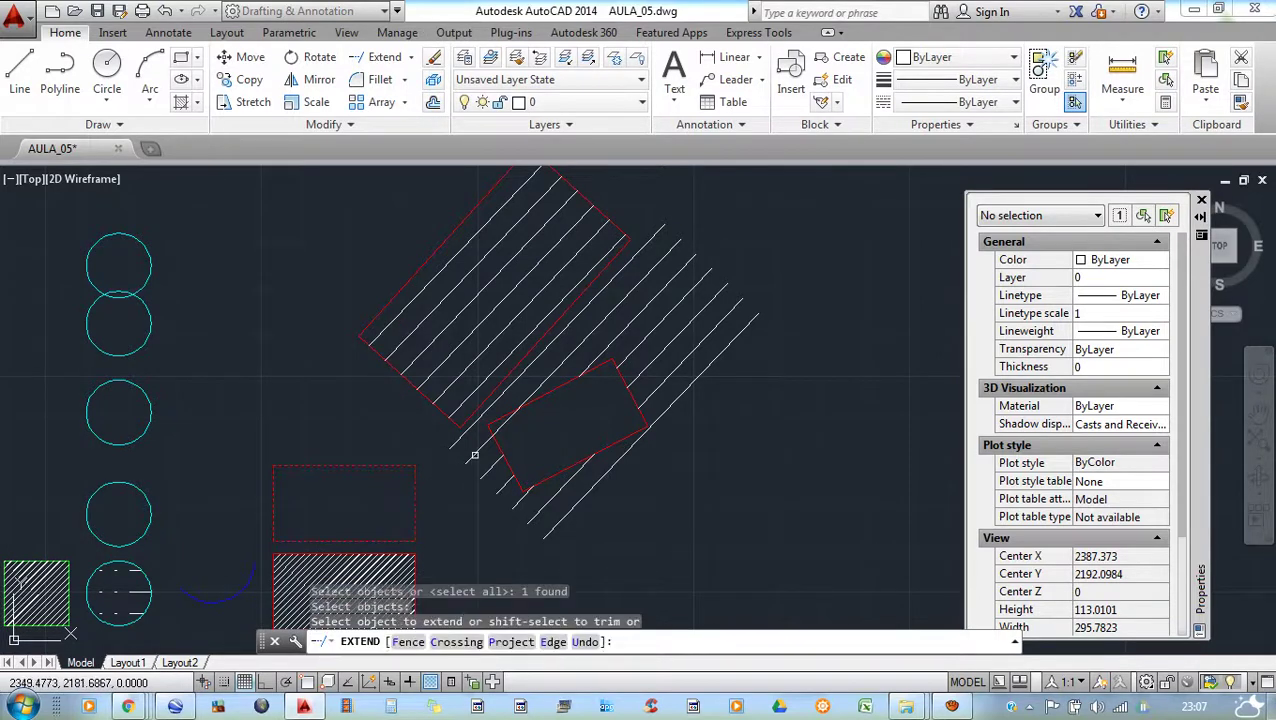
click(474, 455)
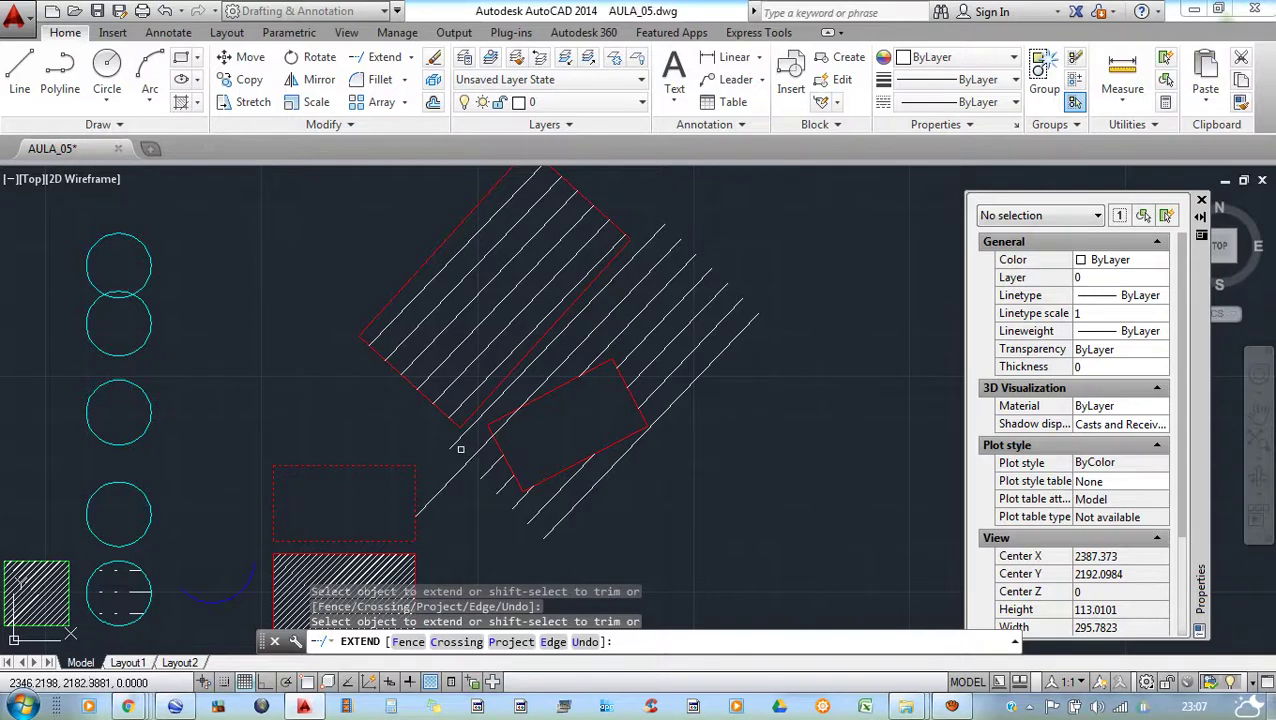
key(Return)
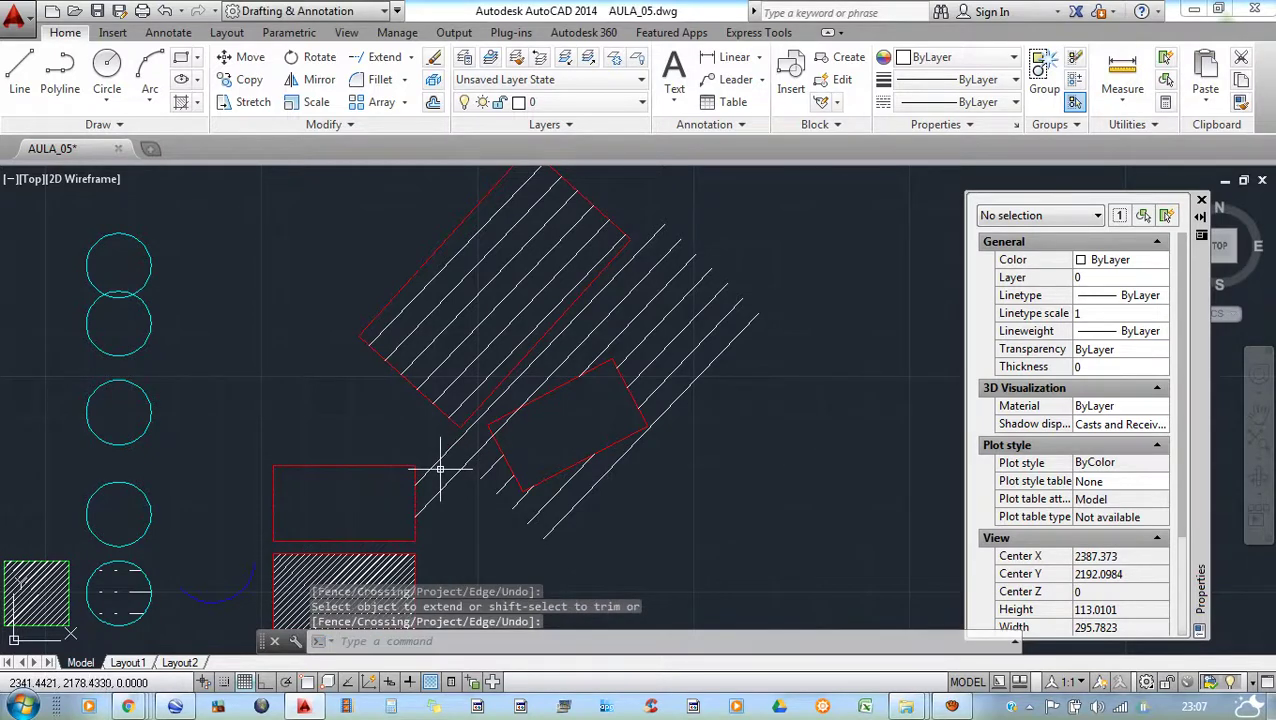
key(ctrl+z)
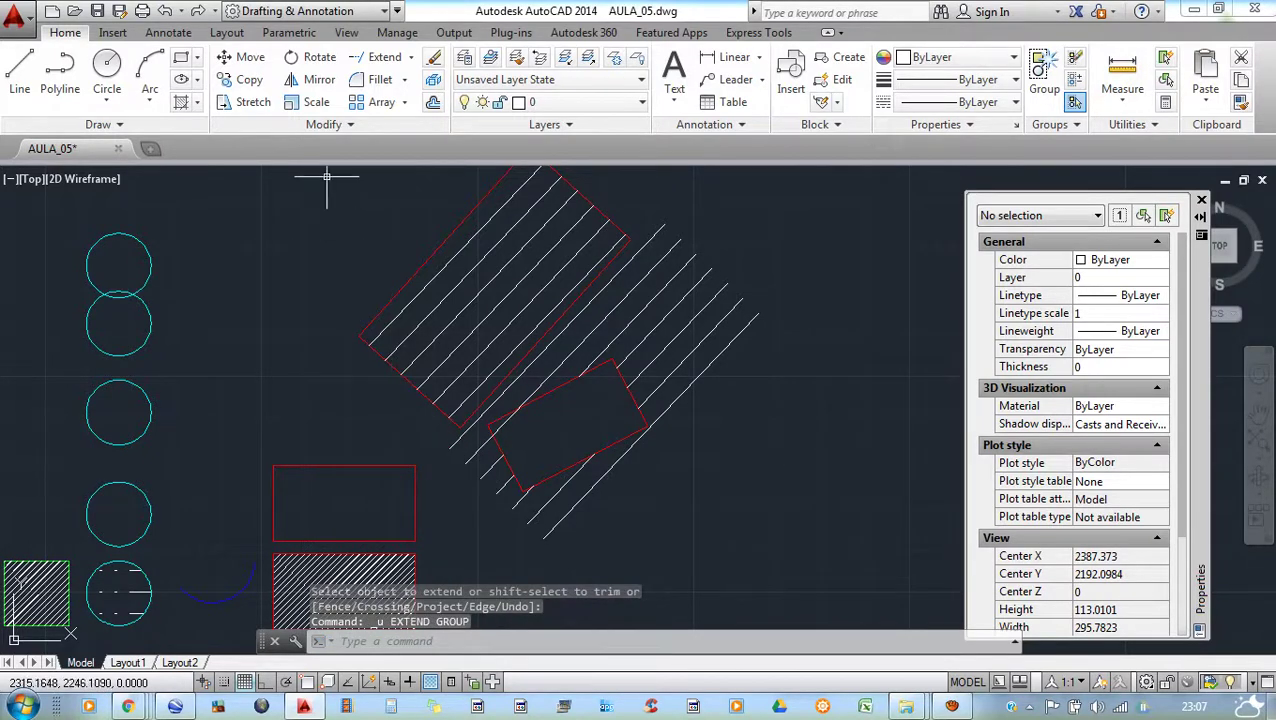
key(Return)
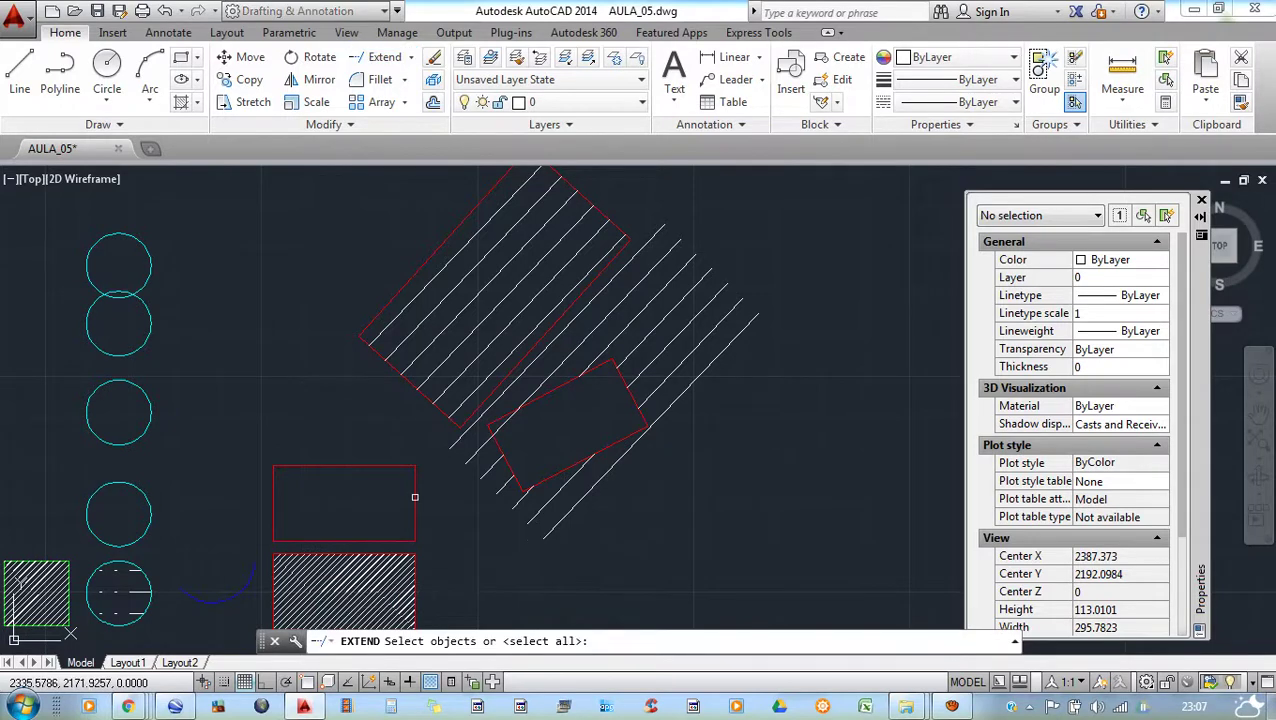
click(415, 497)
key(Return)
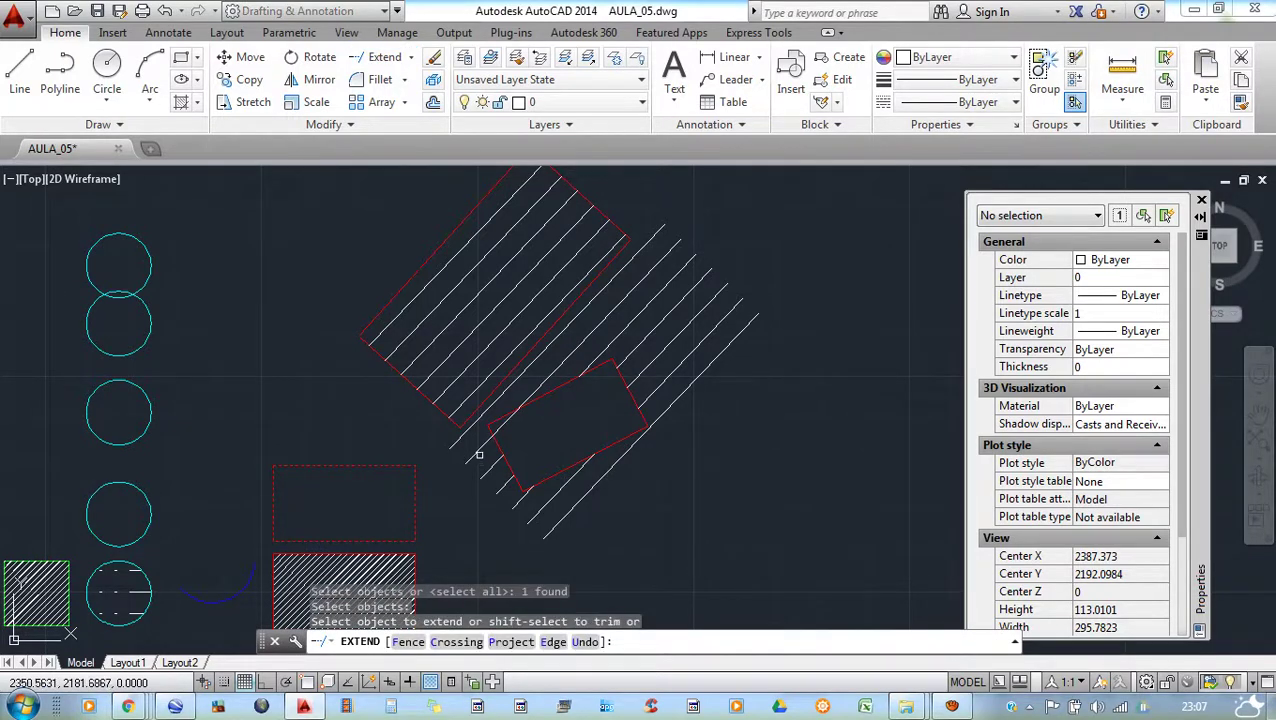
click(479, 454)
key(Return)
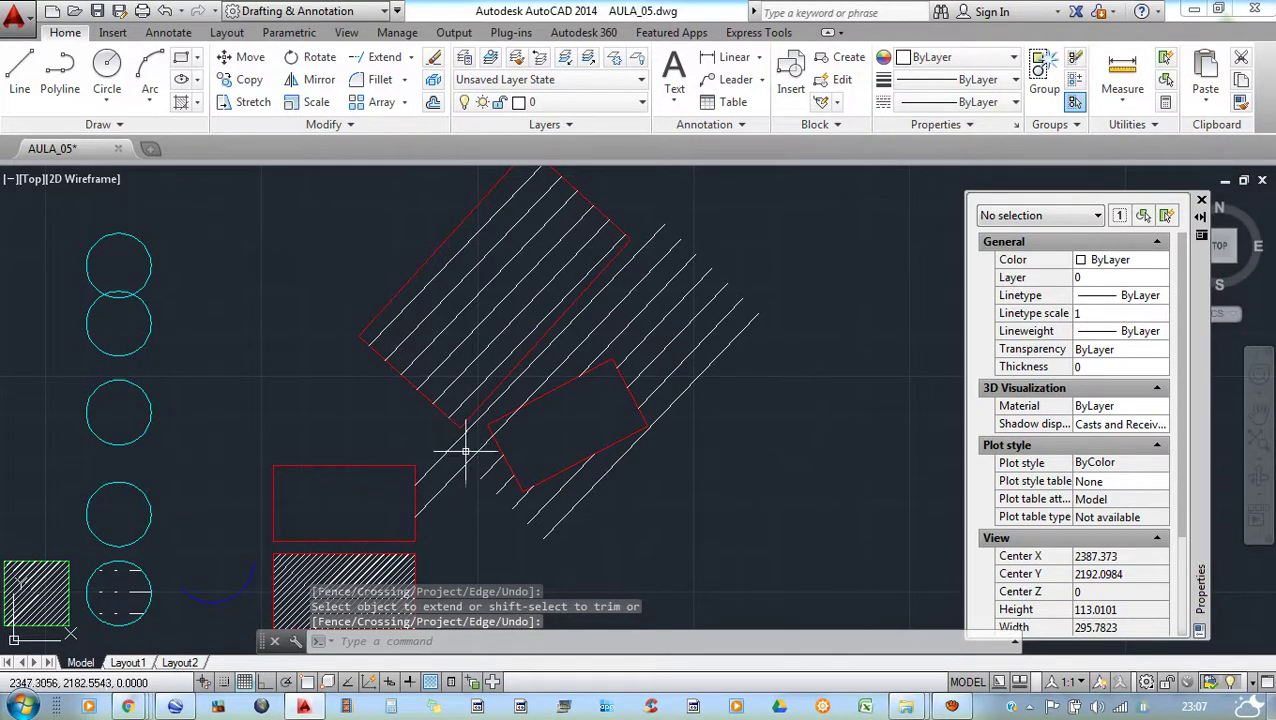
text(EX)
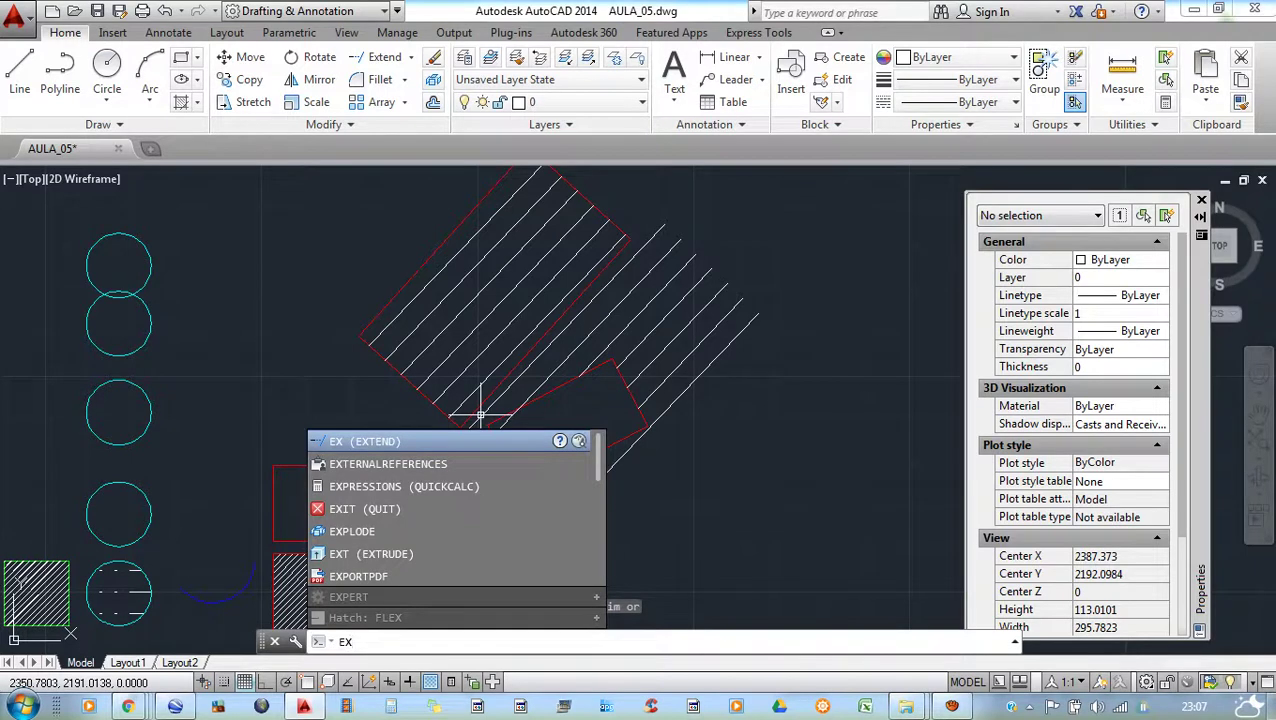
key(Return)
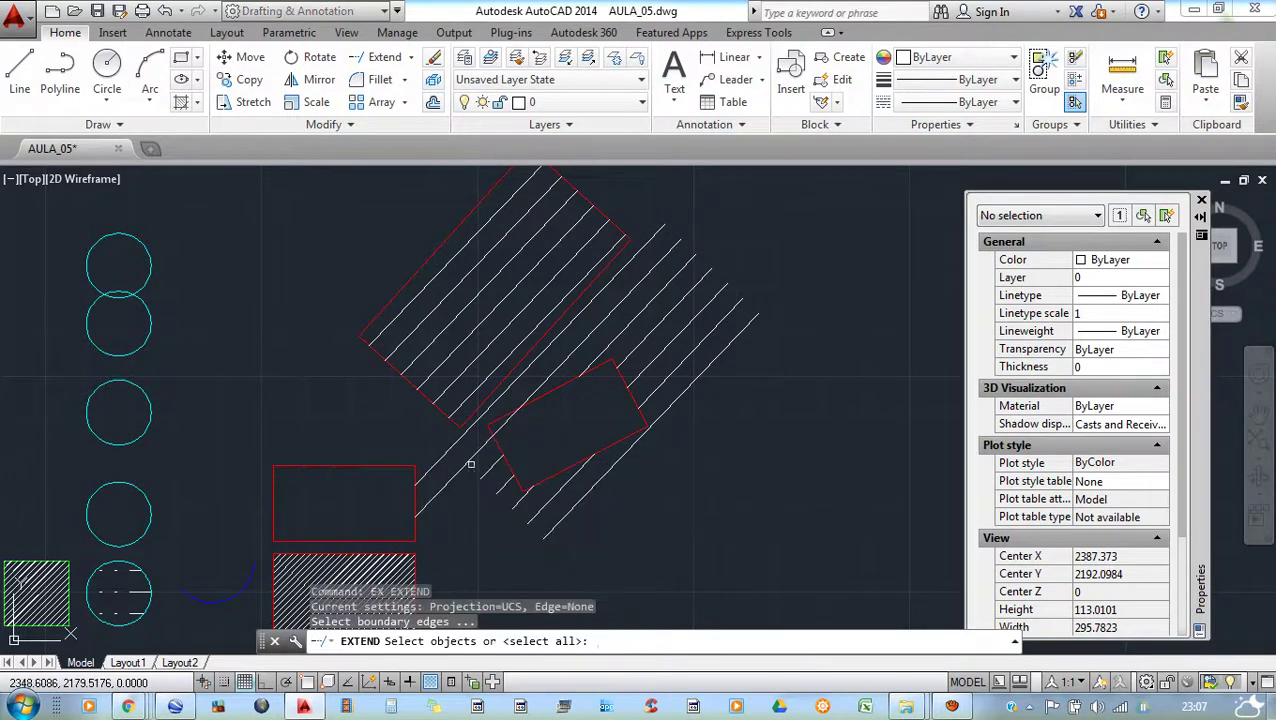
click(415, 537)
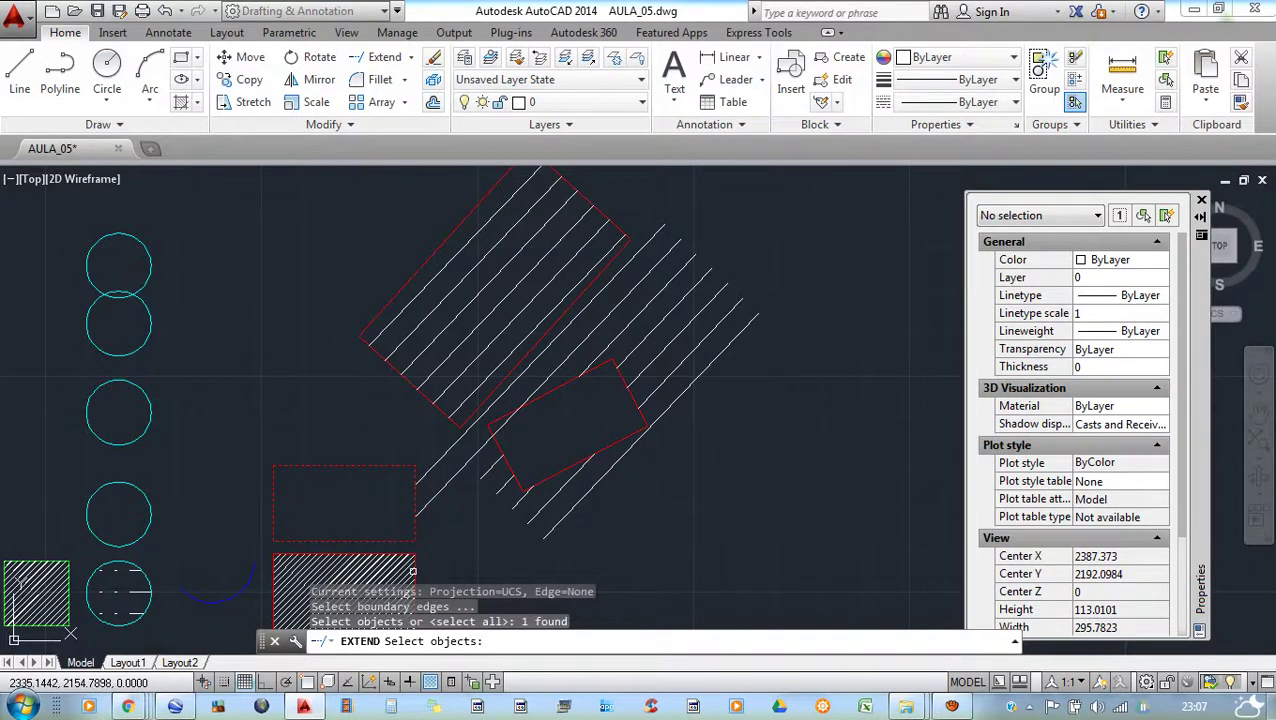
click(413, 571)
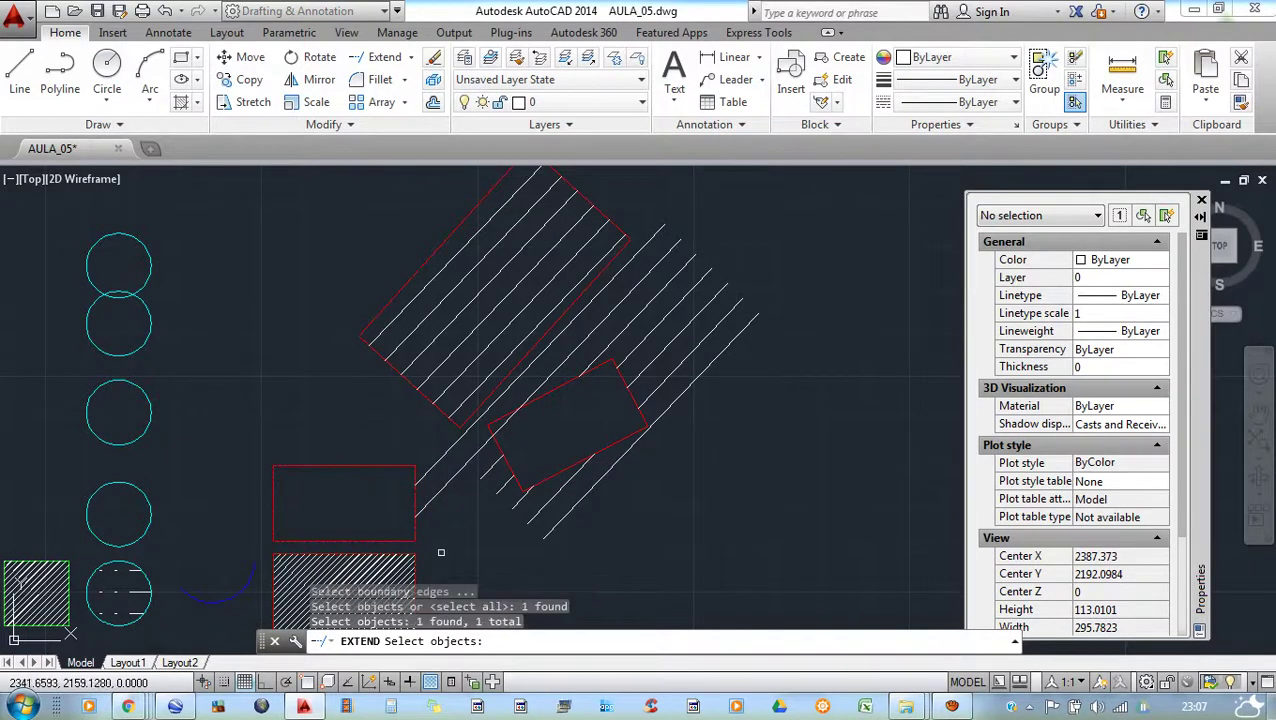
key(Return)
click(505, 485)
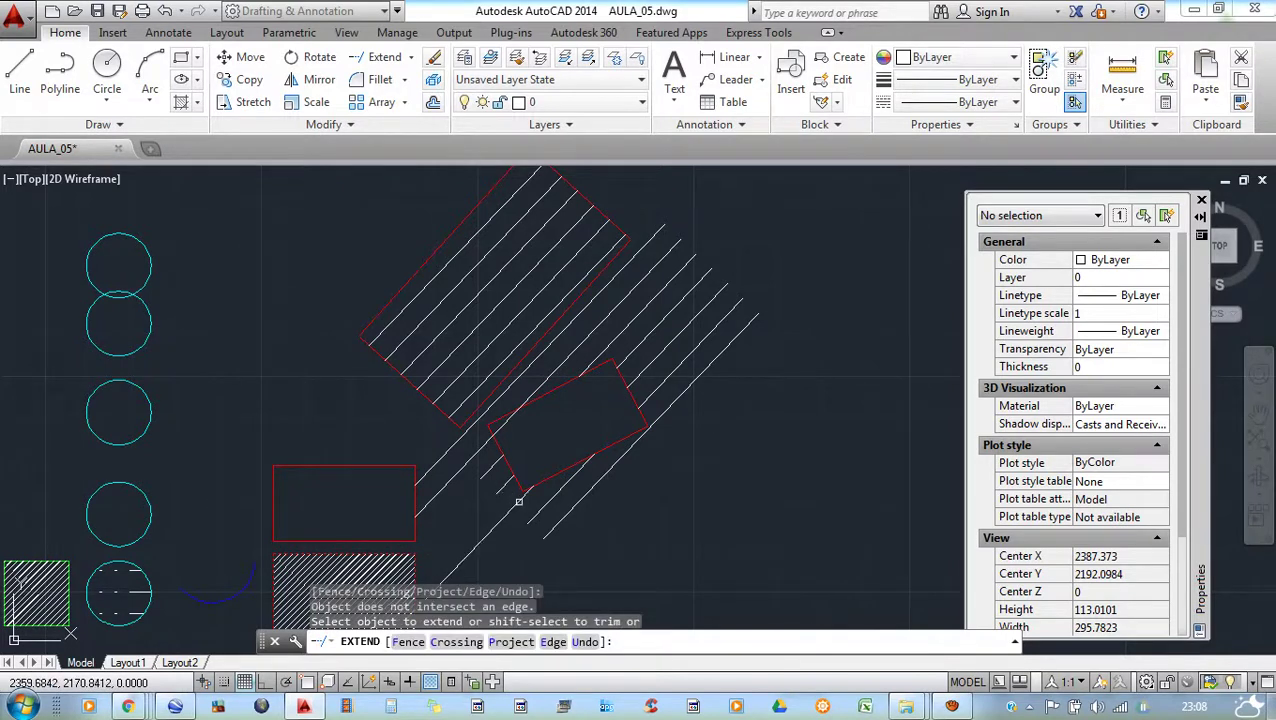
scroll(516, 390, down, 2)
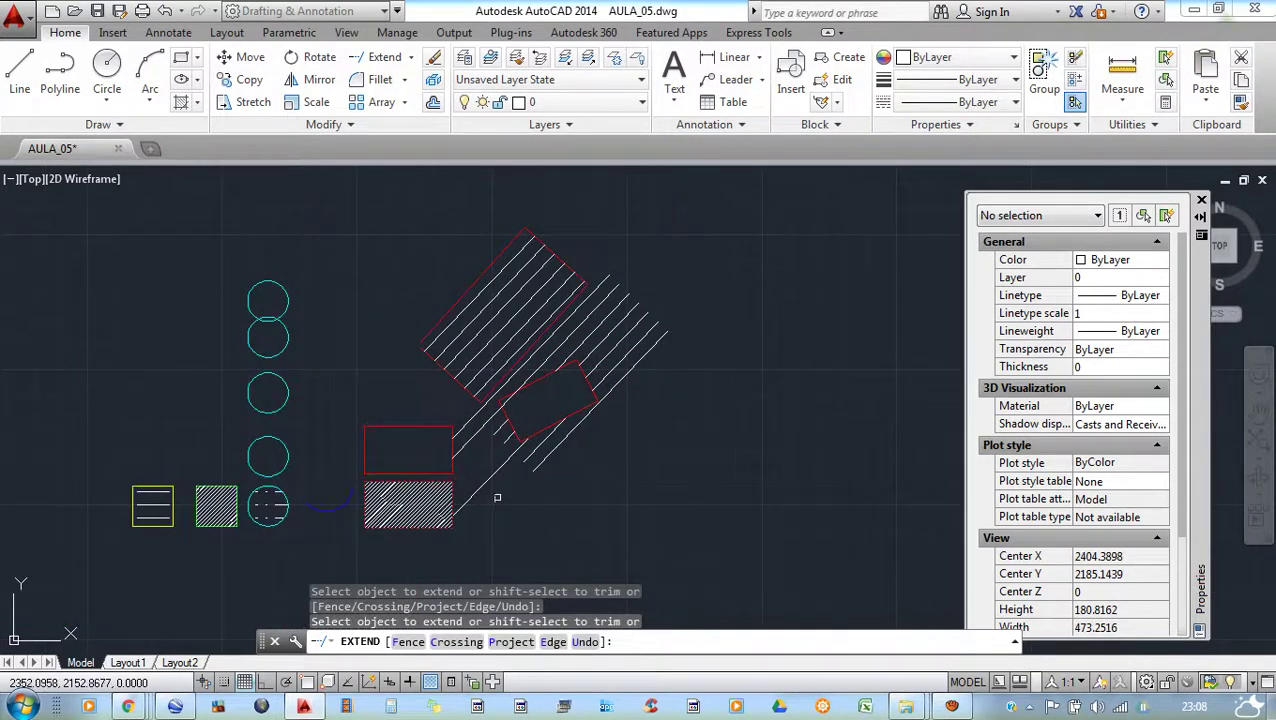
key(Escape)
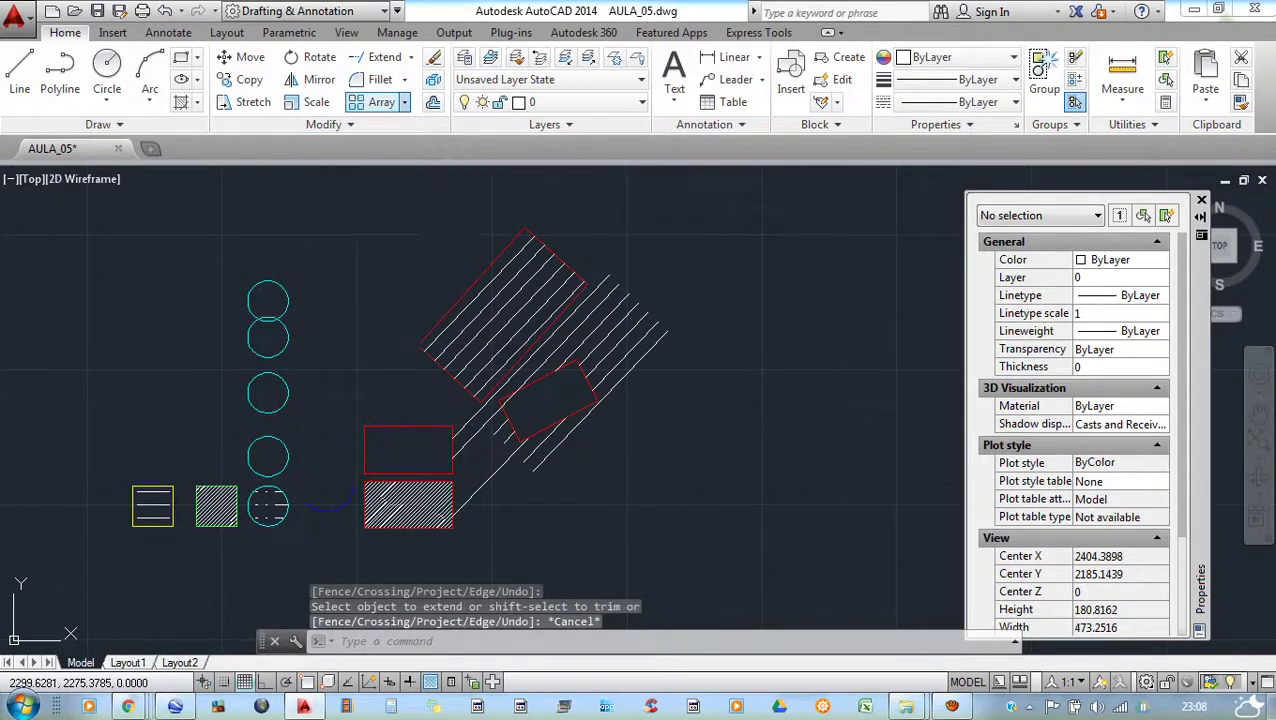
click(404, 102)
click(395, 174)
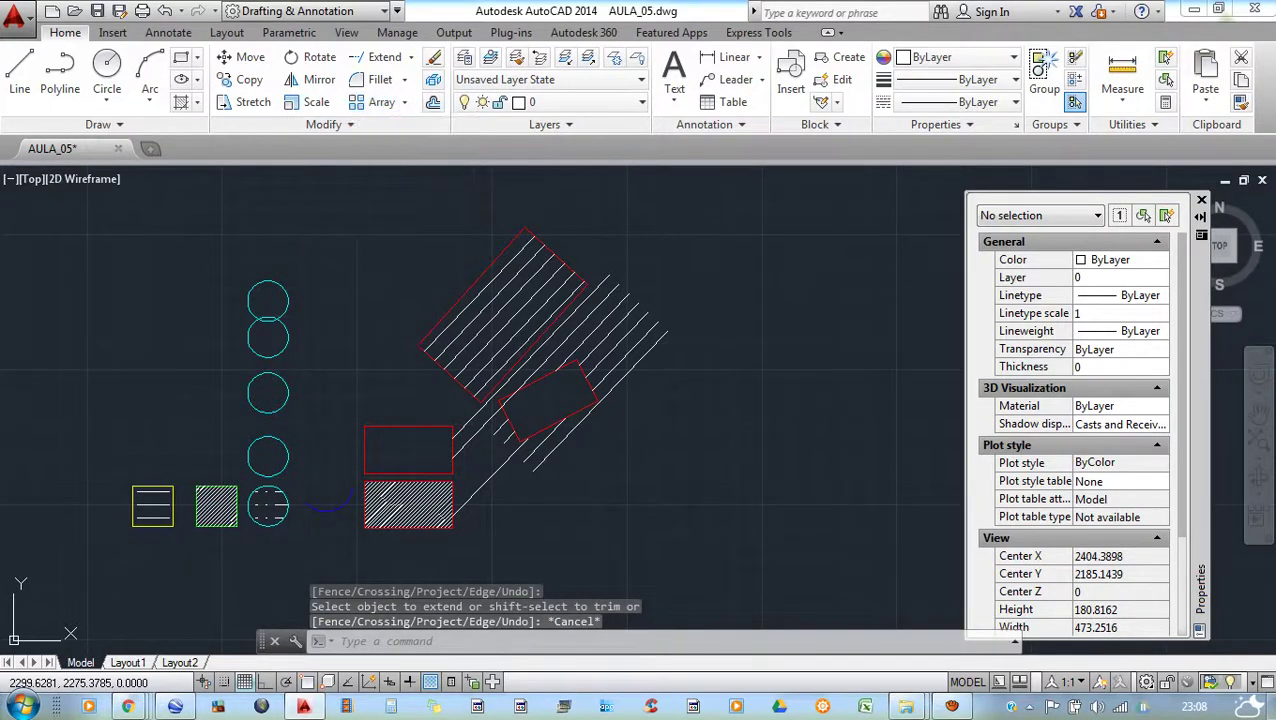
click(436, 430)
click(400, 412)
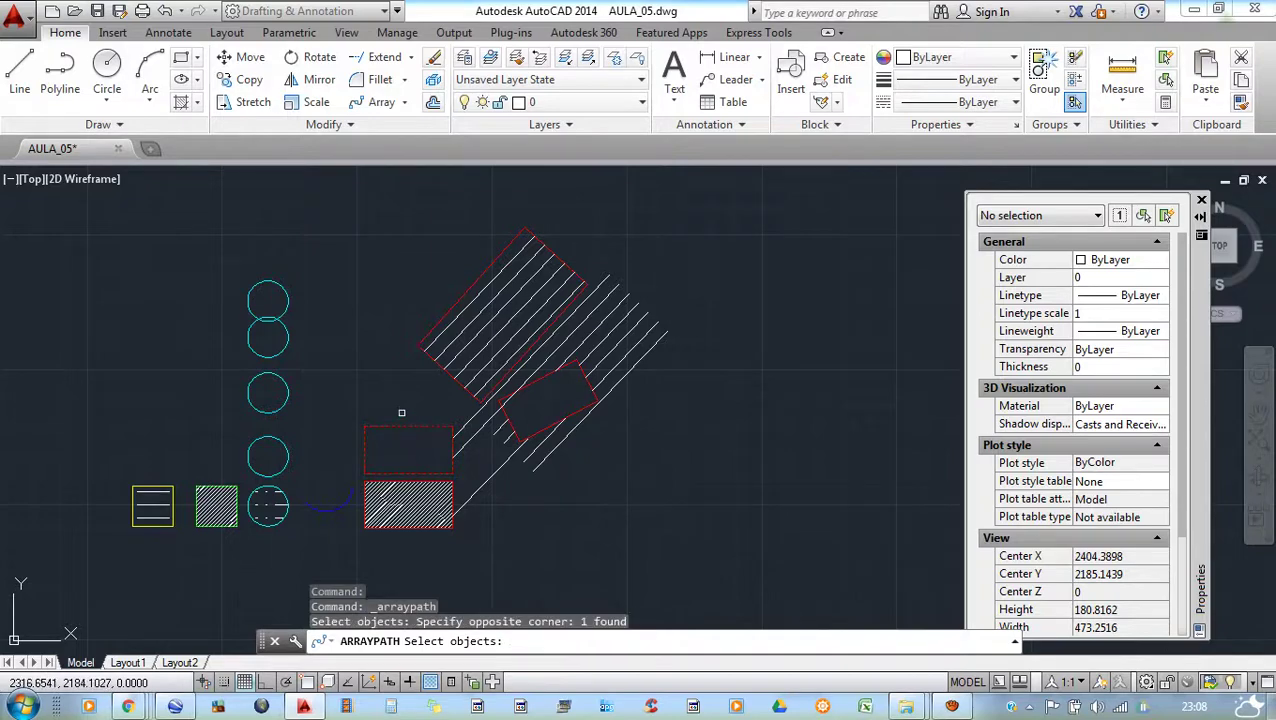
key(Return)
click(485, 357)
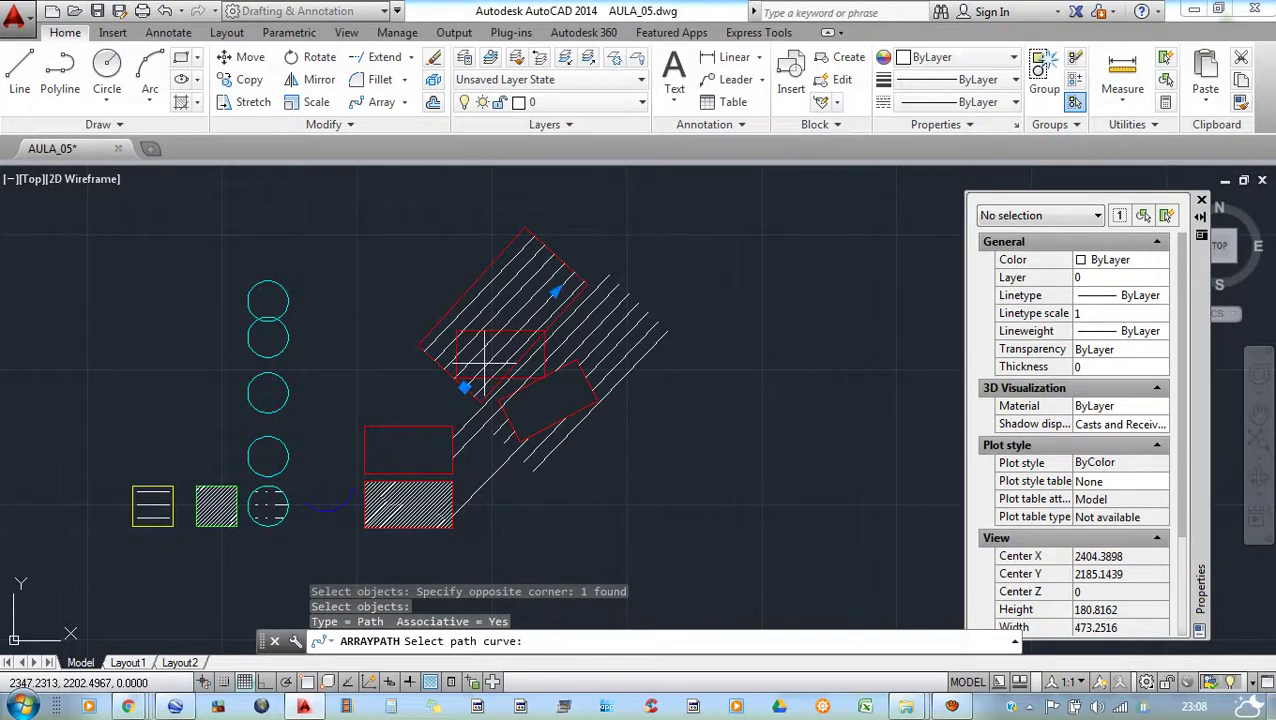
scroll(510, 330, up, 2)
scroll(527, 407, down, 2)
key(Return)
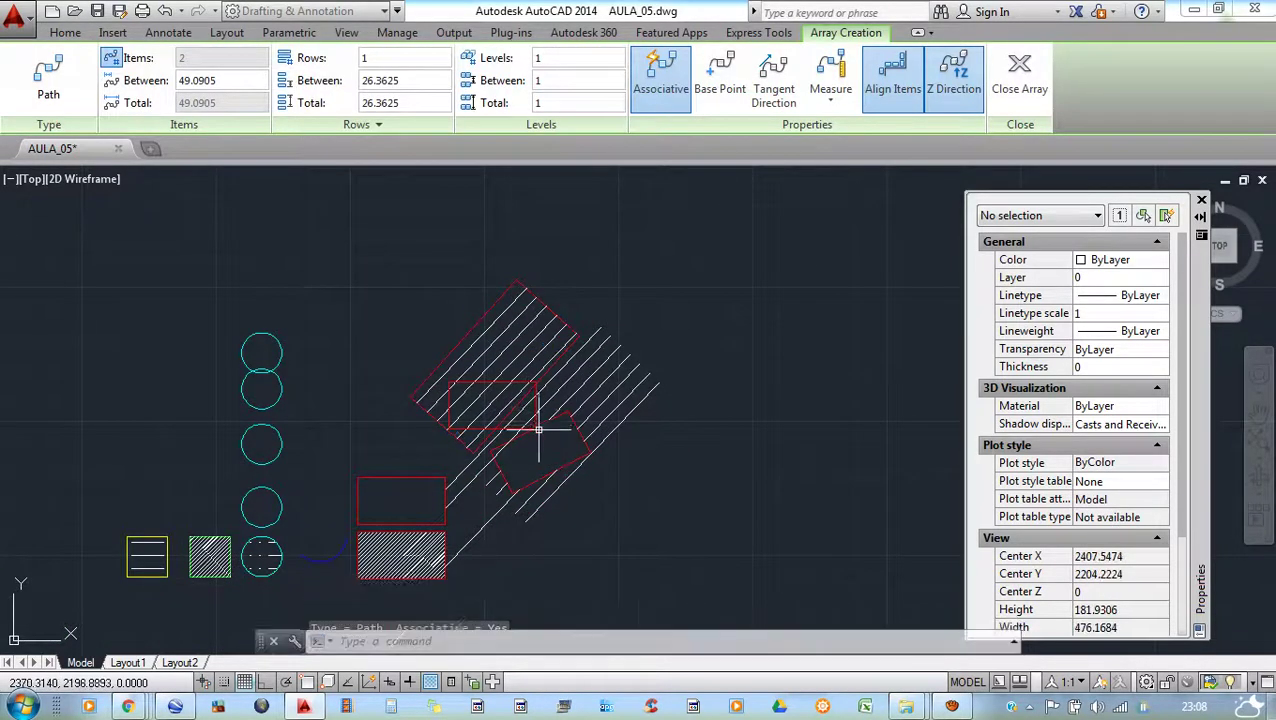
key(Escape)
scroll(538, 430, up, 2)
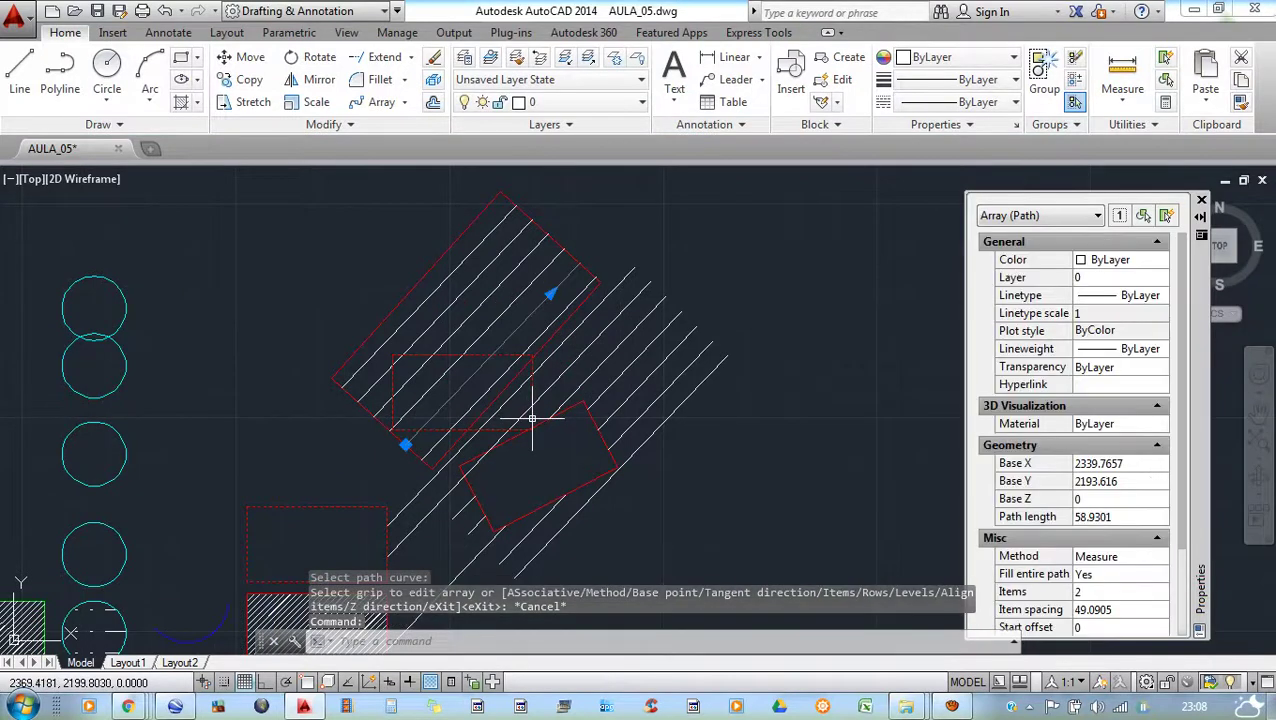
key(Escape)
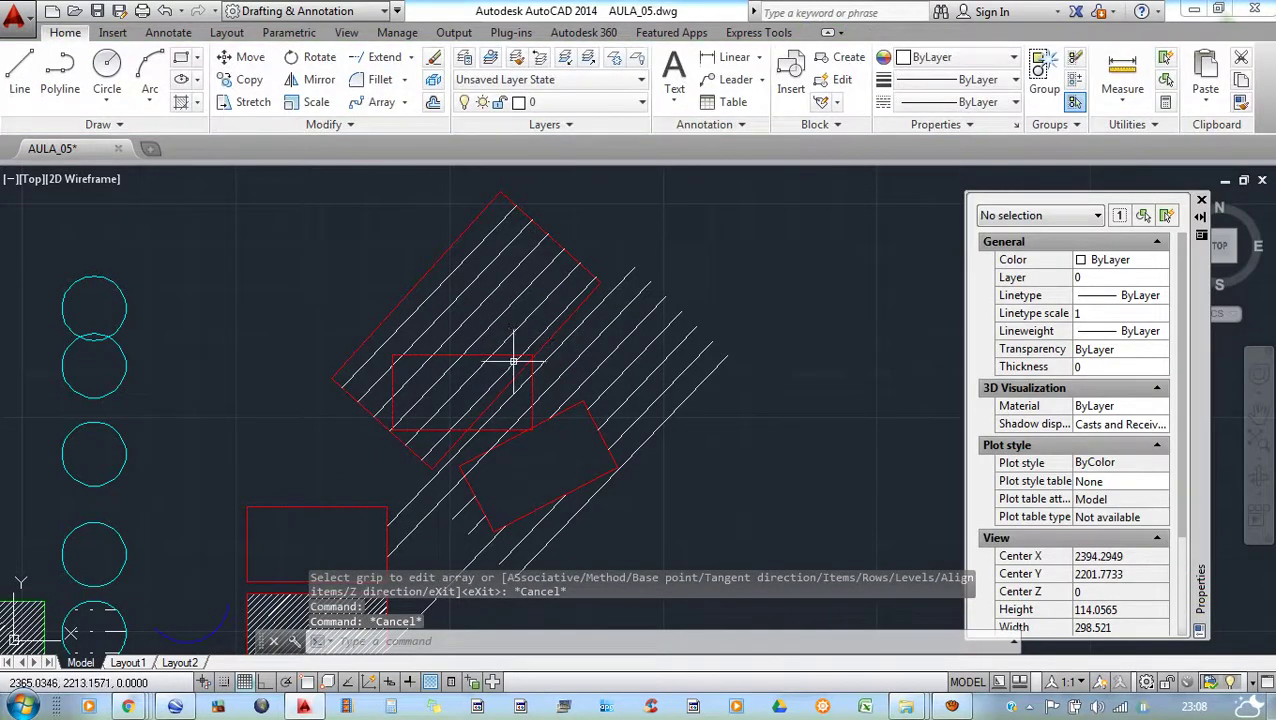
scroll(513, 358, down, 2)
scroll(513, 356, down, 1)
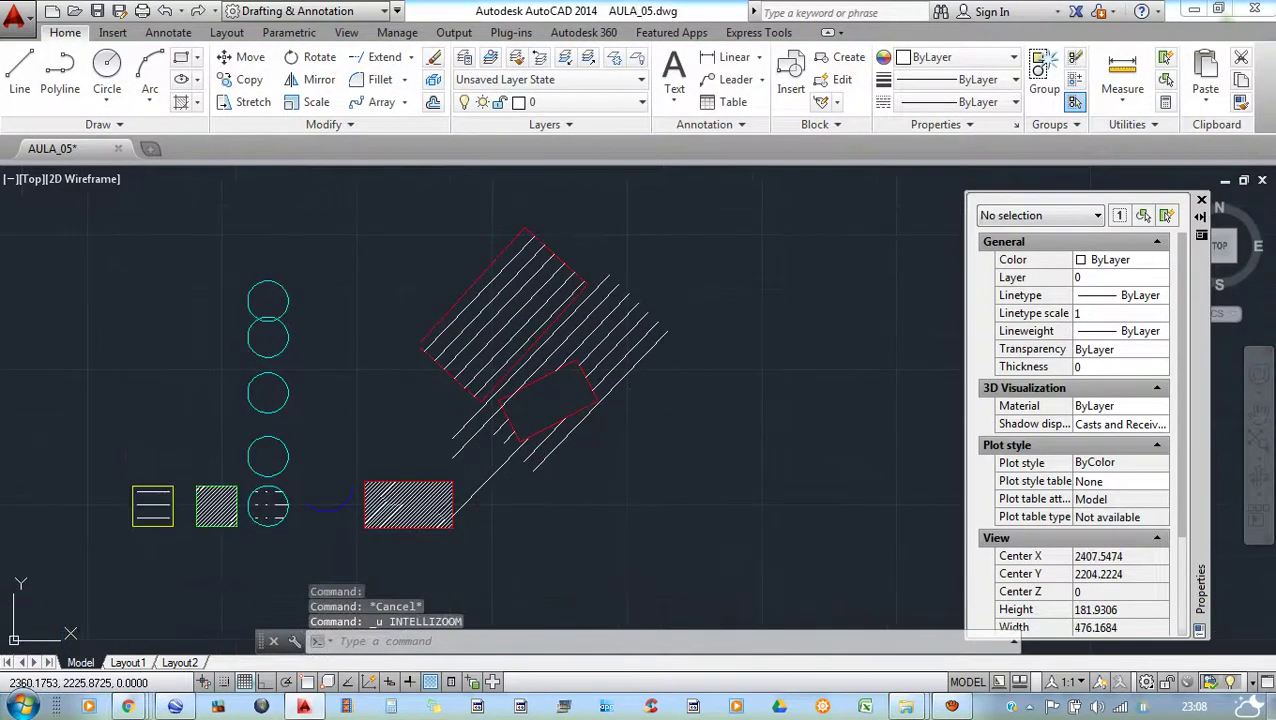
key(ctrl+z)
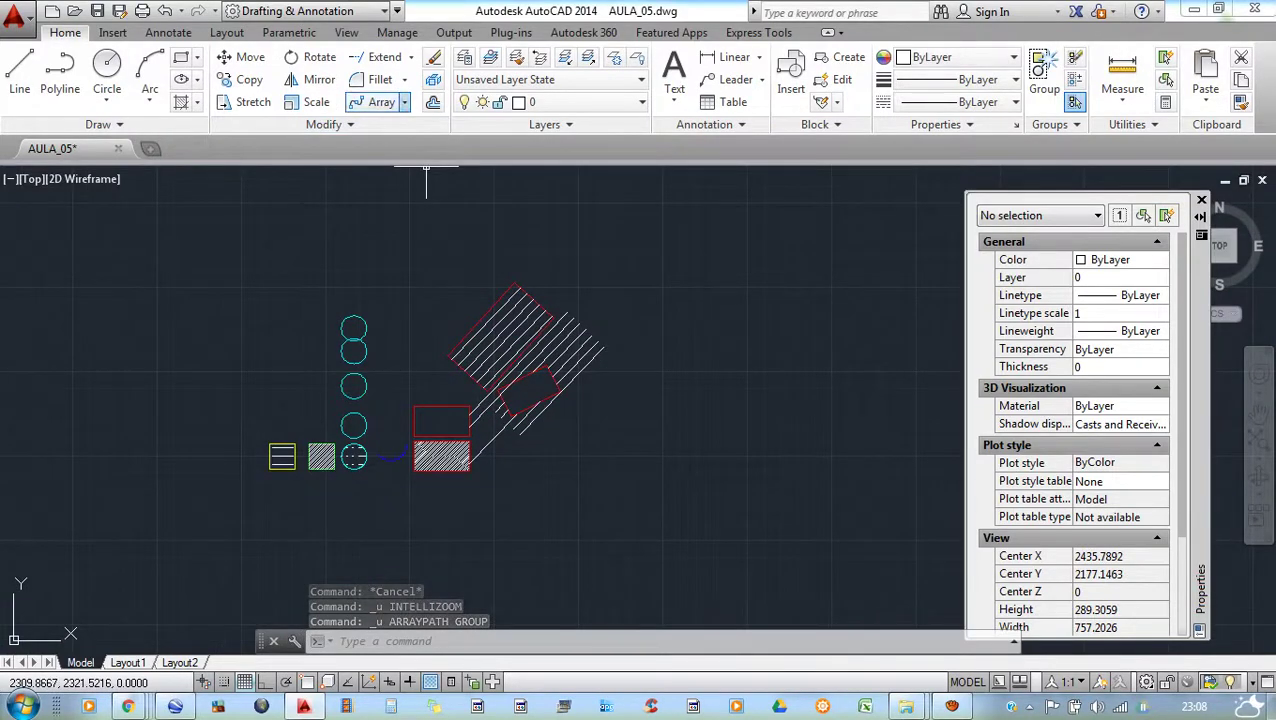
click(404, 102)
click(398, 128)
drag(463, 241, 369, 223)
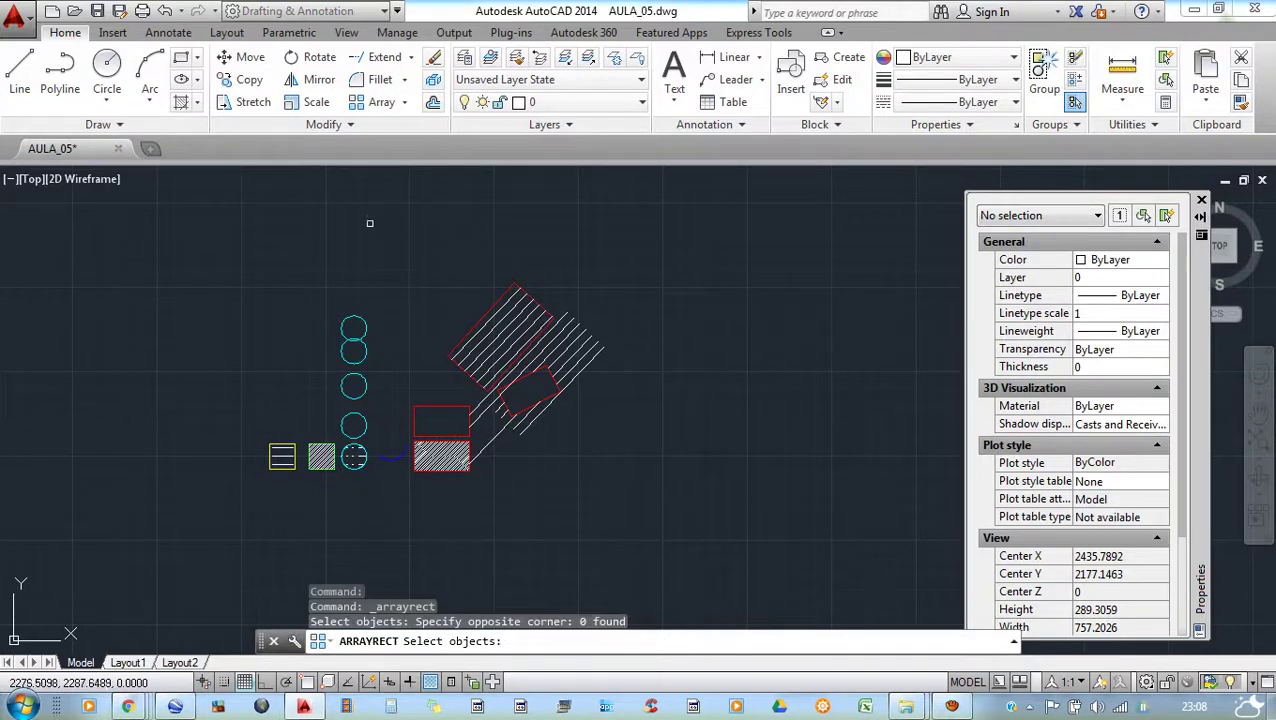
key(Escape)
key(Escape)
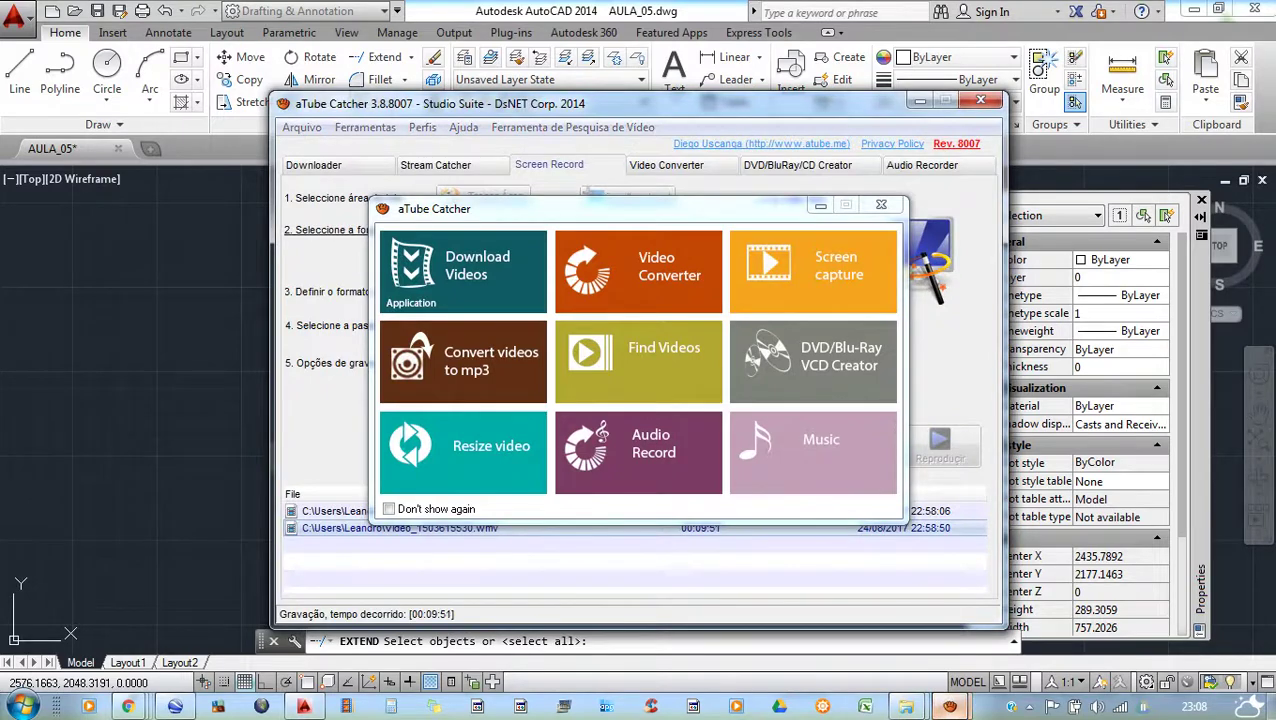
click(850, 610)
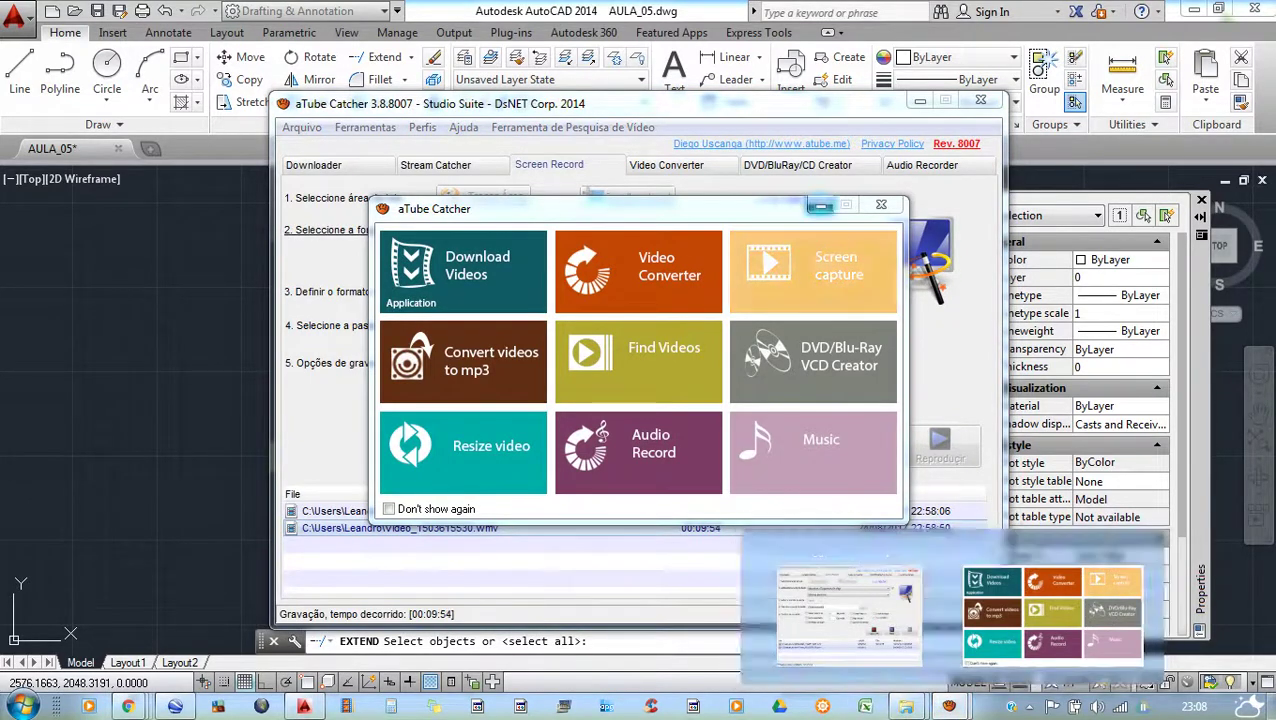
click(920, 101)
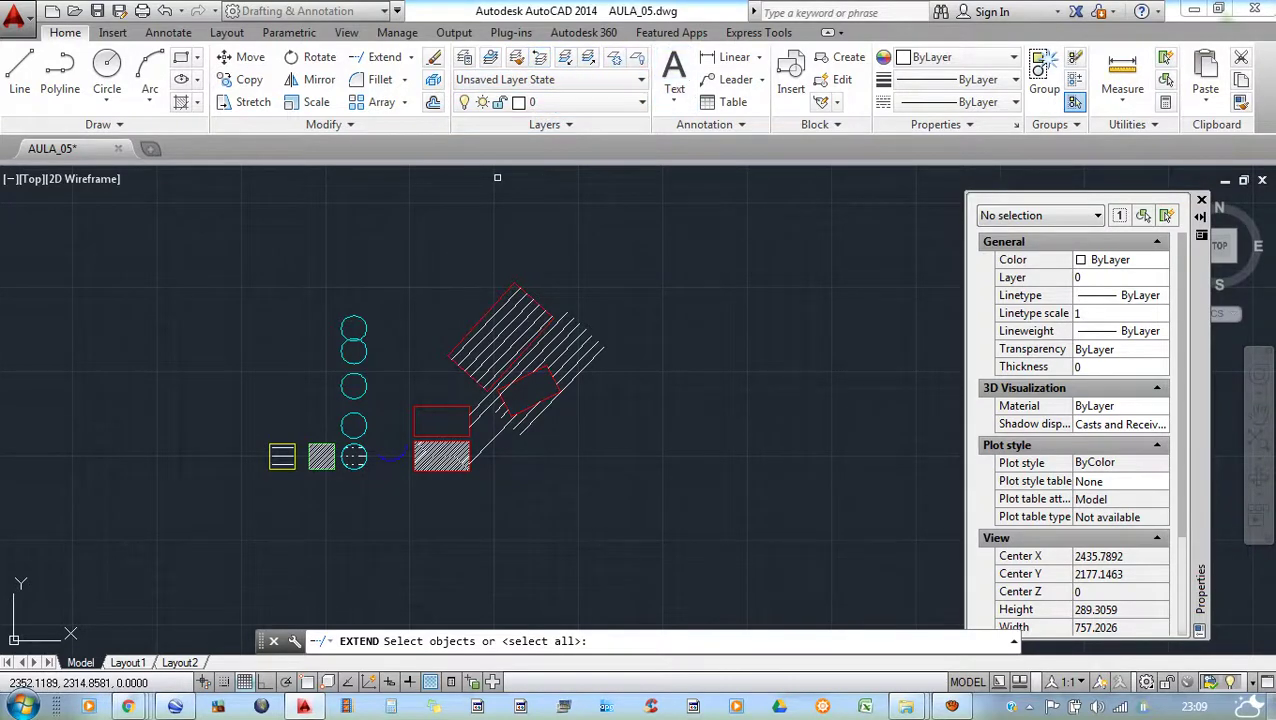
- Pick two boundary objects, then close the Properties palette and minimize AutoCAD
click(700, 300)
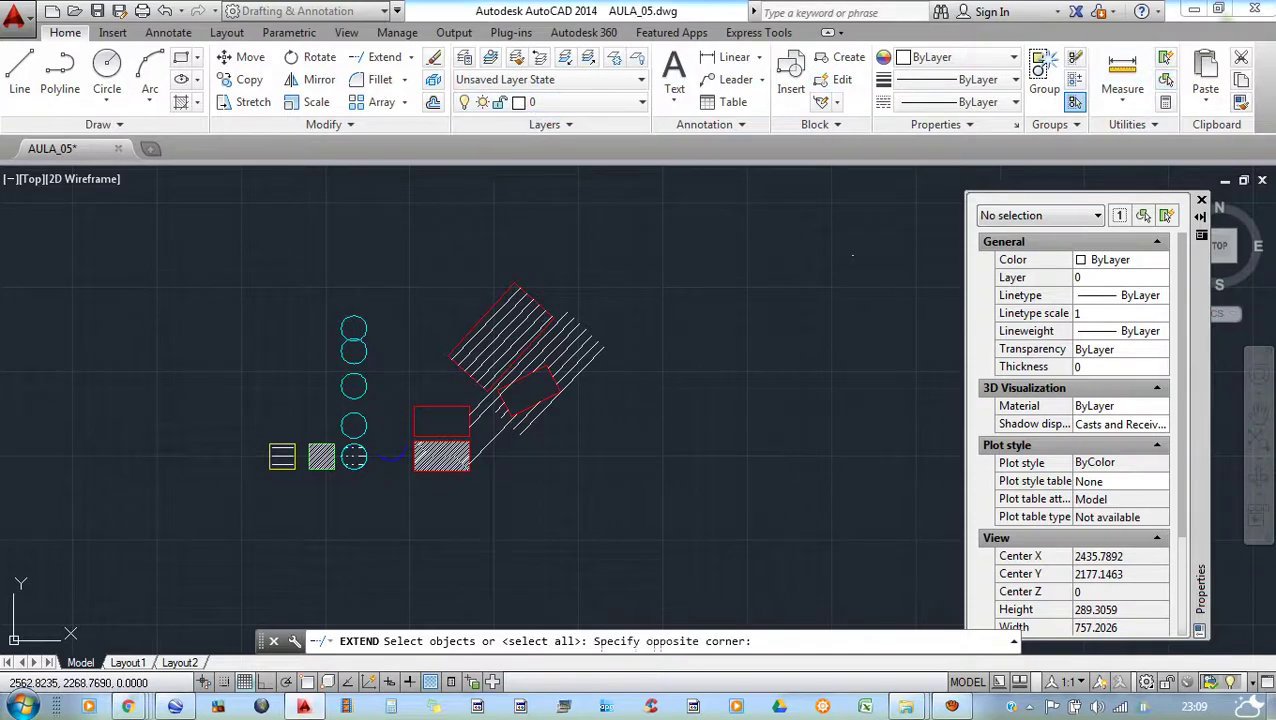
click(809, 368)
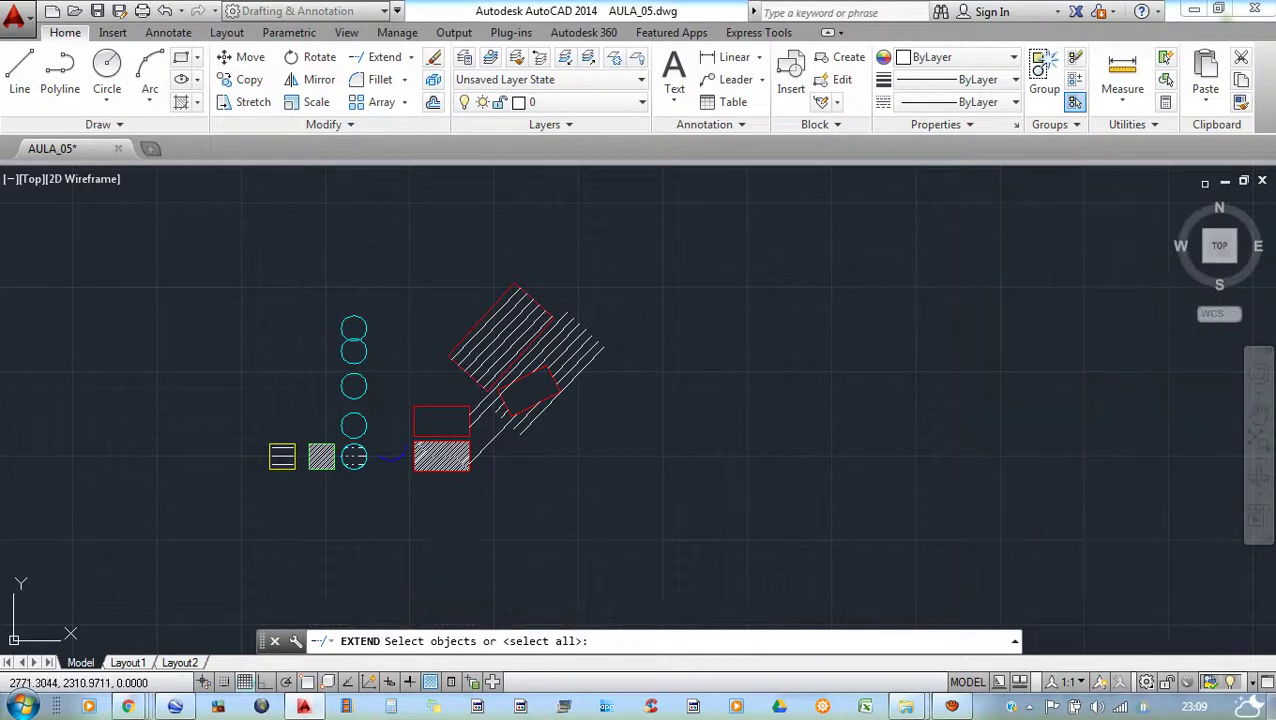
click(1193, 9)
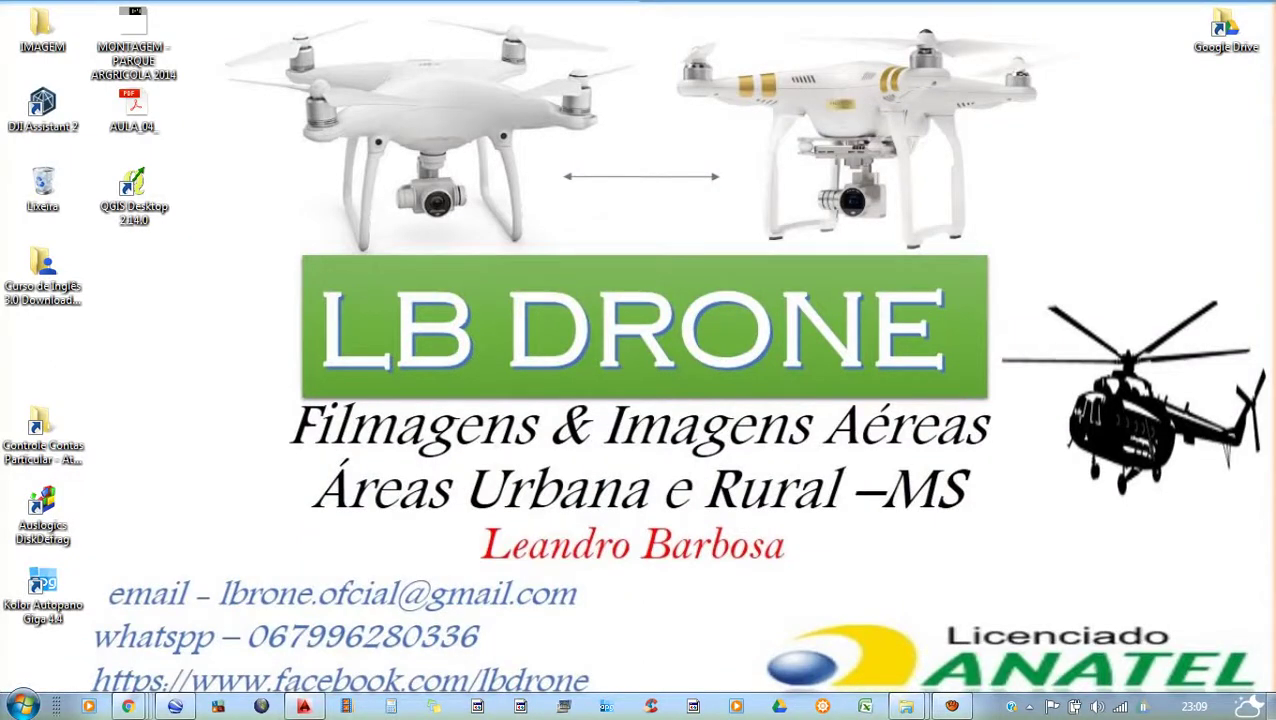
- Toggle AutoCAD from the taskbar, then bring up aTube Catcher and close its launcher popup
click(304, 706)
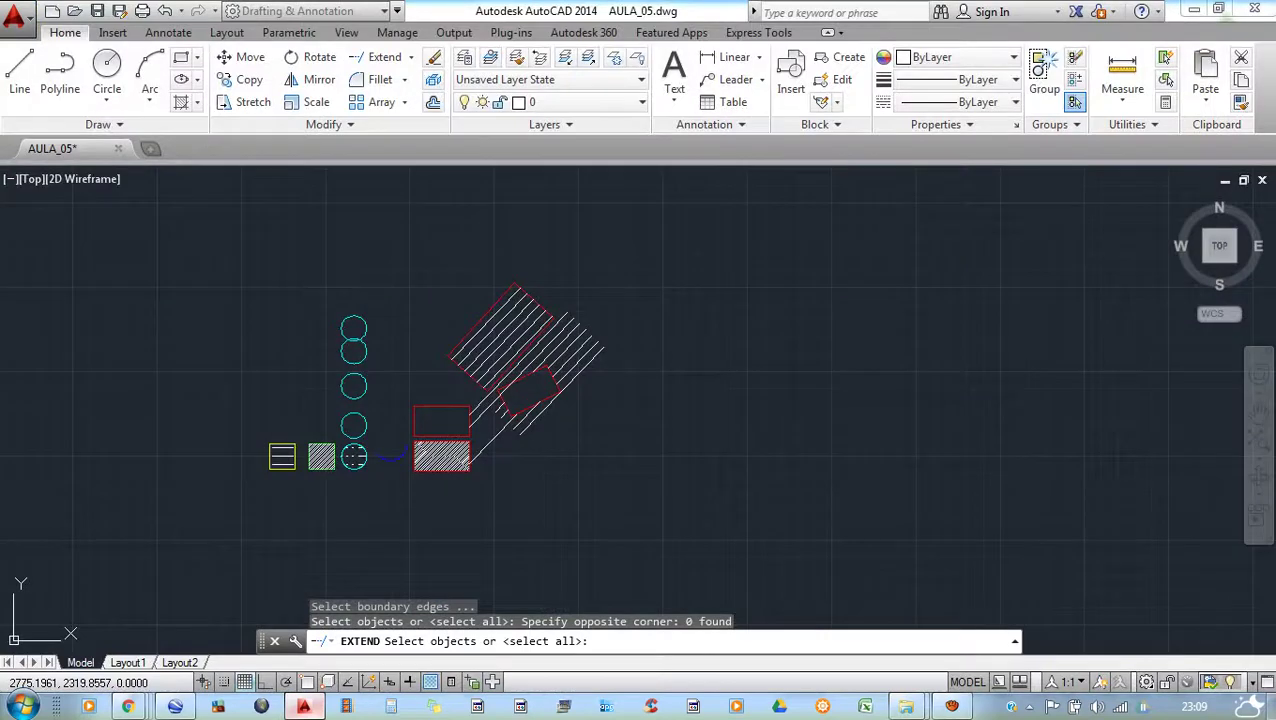
click(304, 706)
click(304, 706)
click(304, 706)
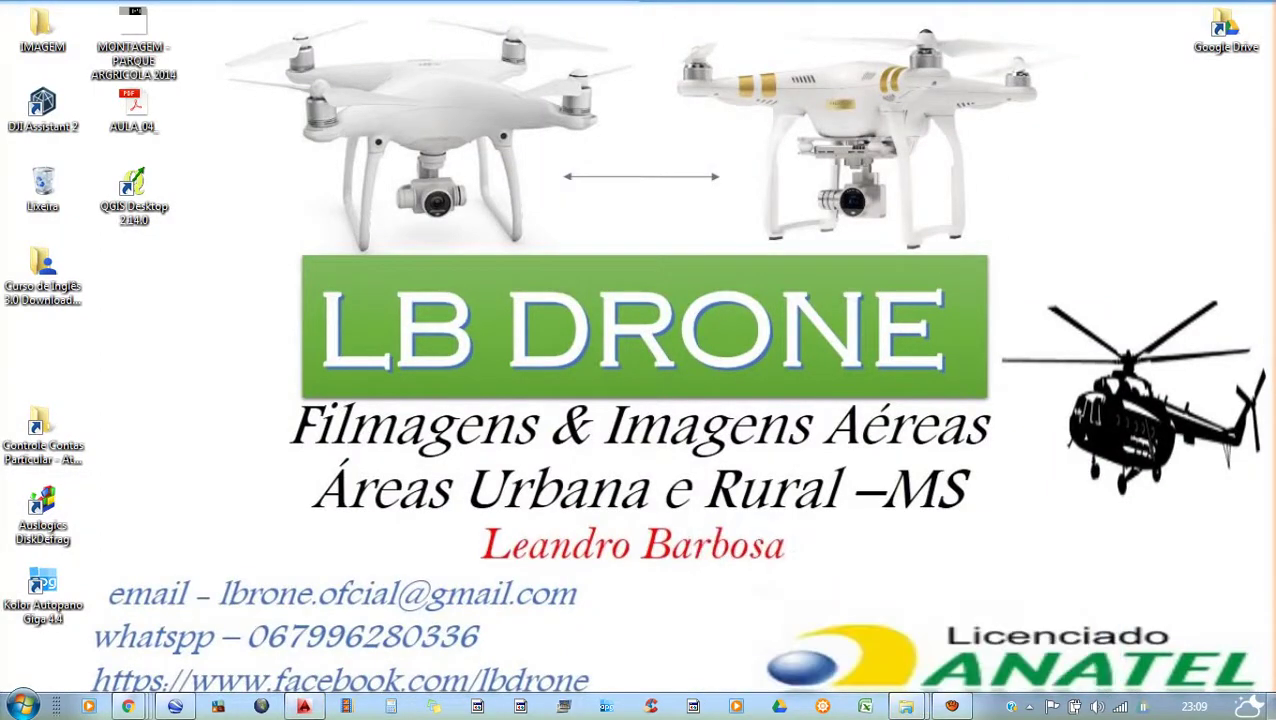
click(951, 706)
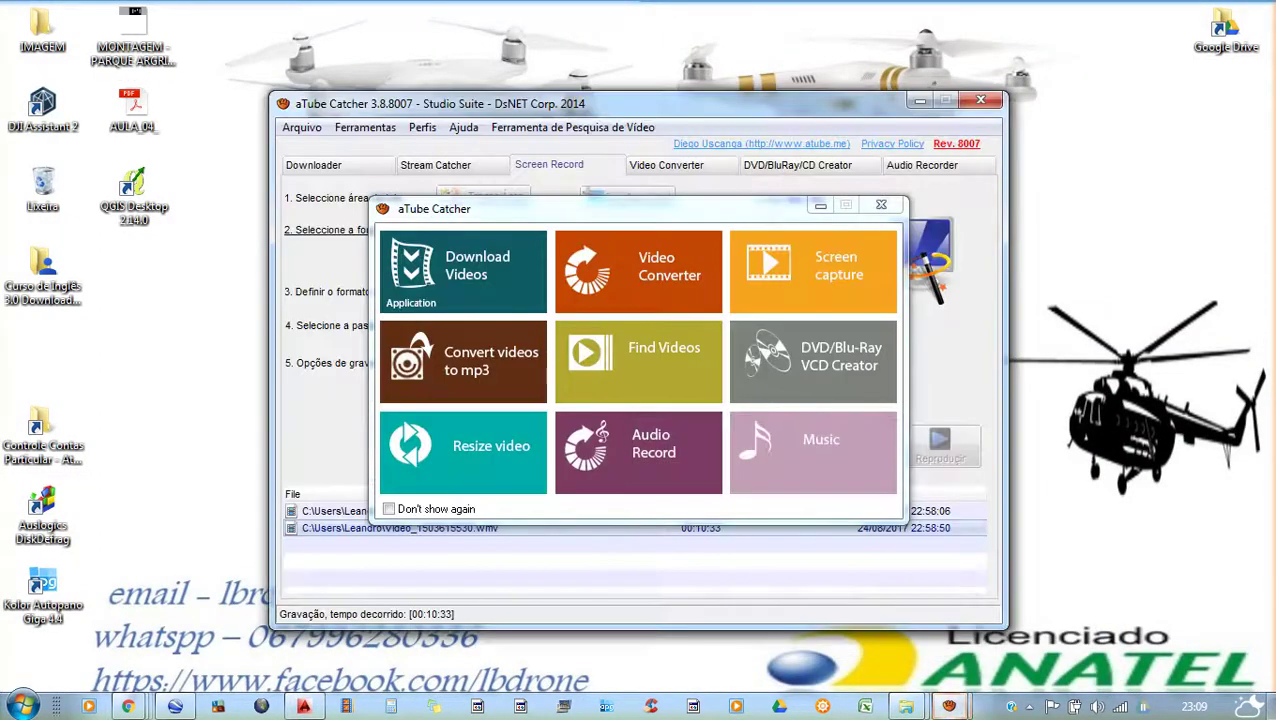
click(879, 206)
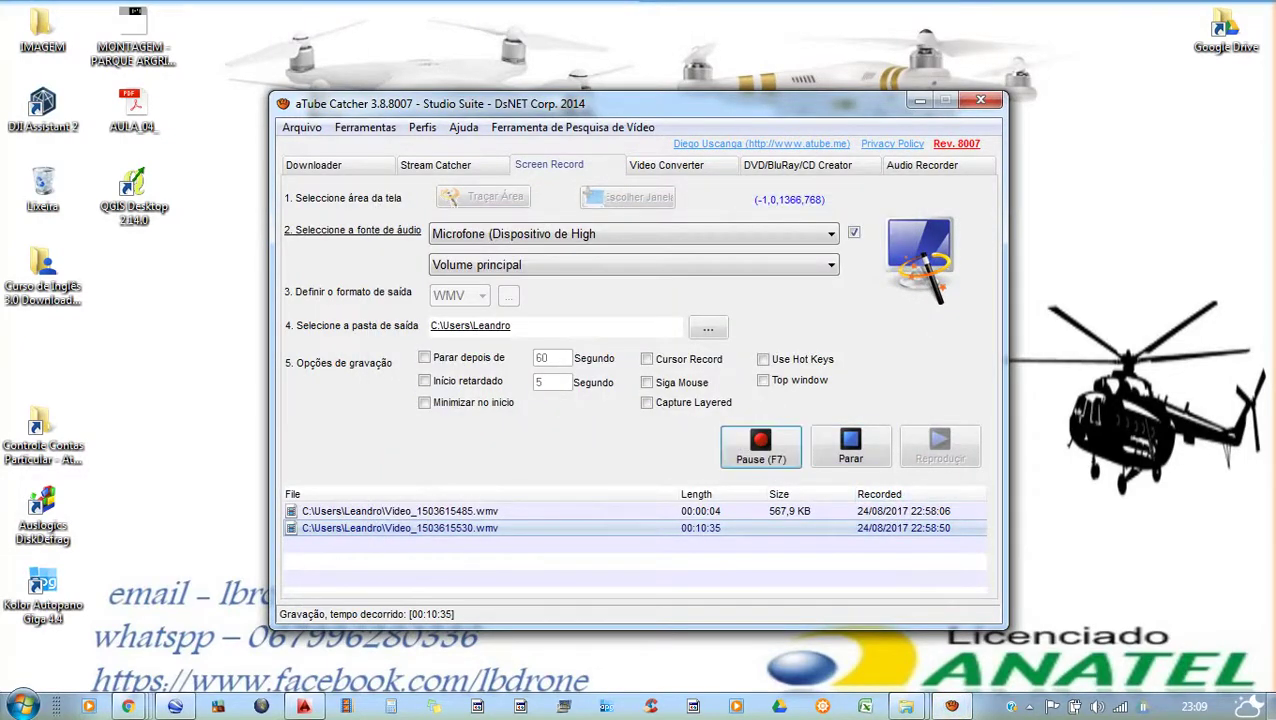